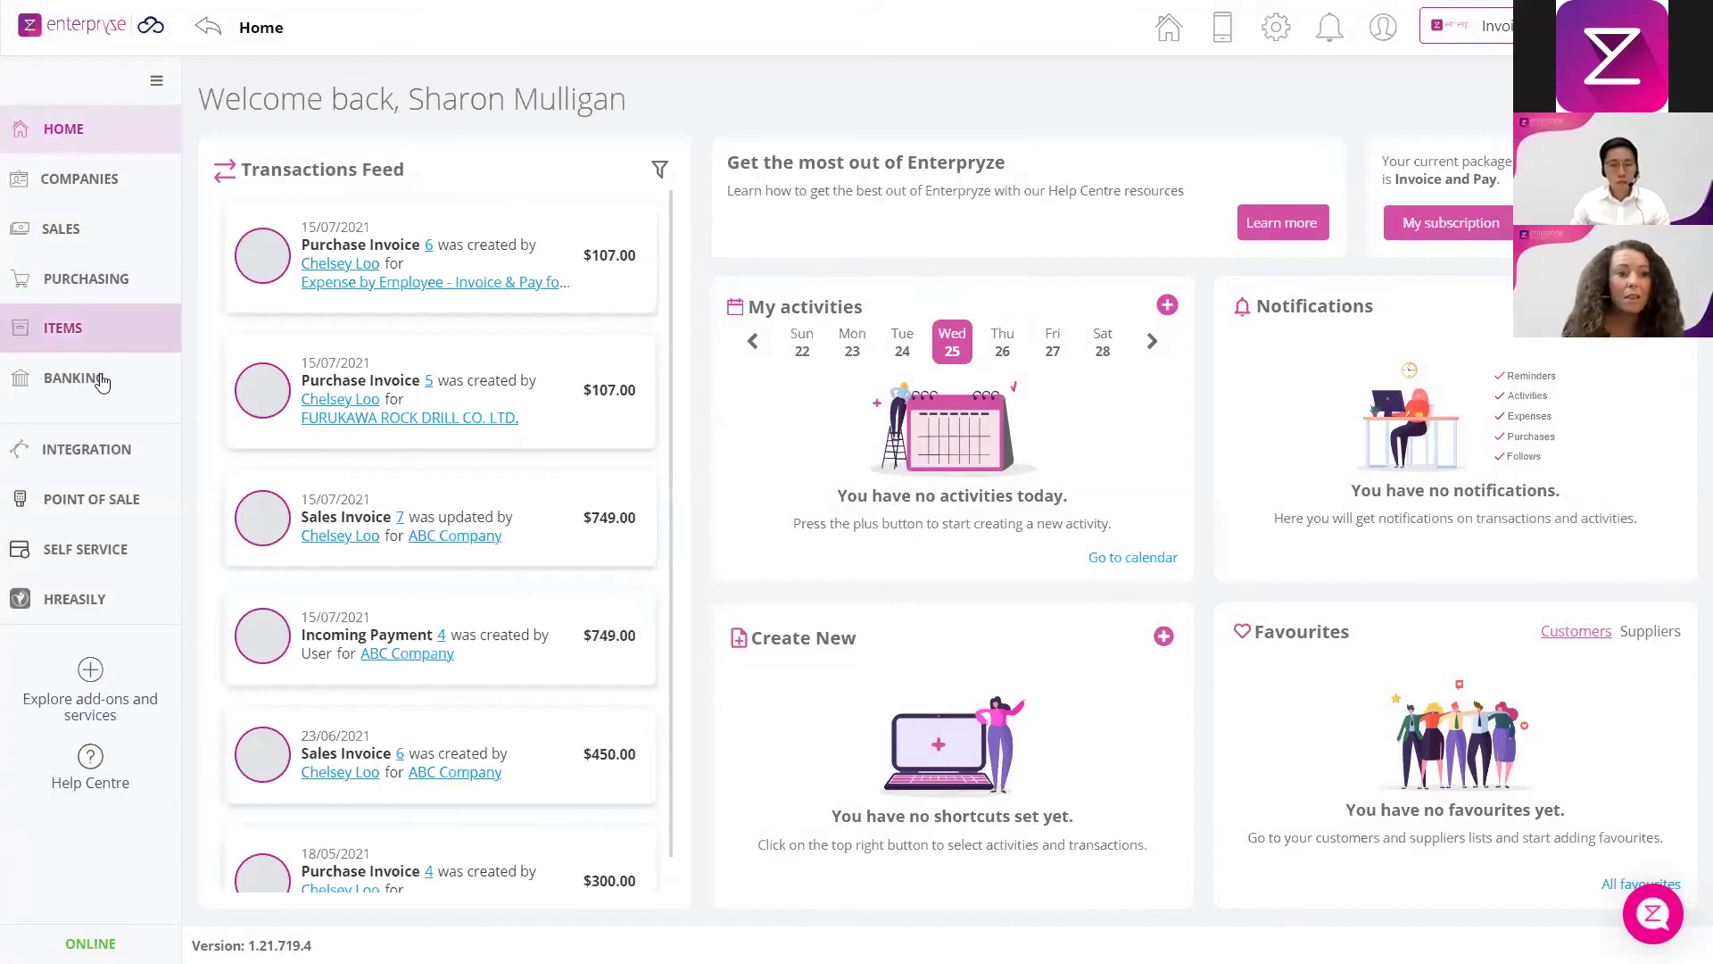
# Switch to the Enterpryze demo organisation and open its banking dashboard, taking a brief look at its bank accounts
pyautogui.click(87, 391)
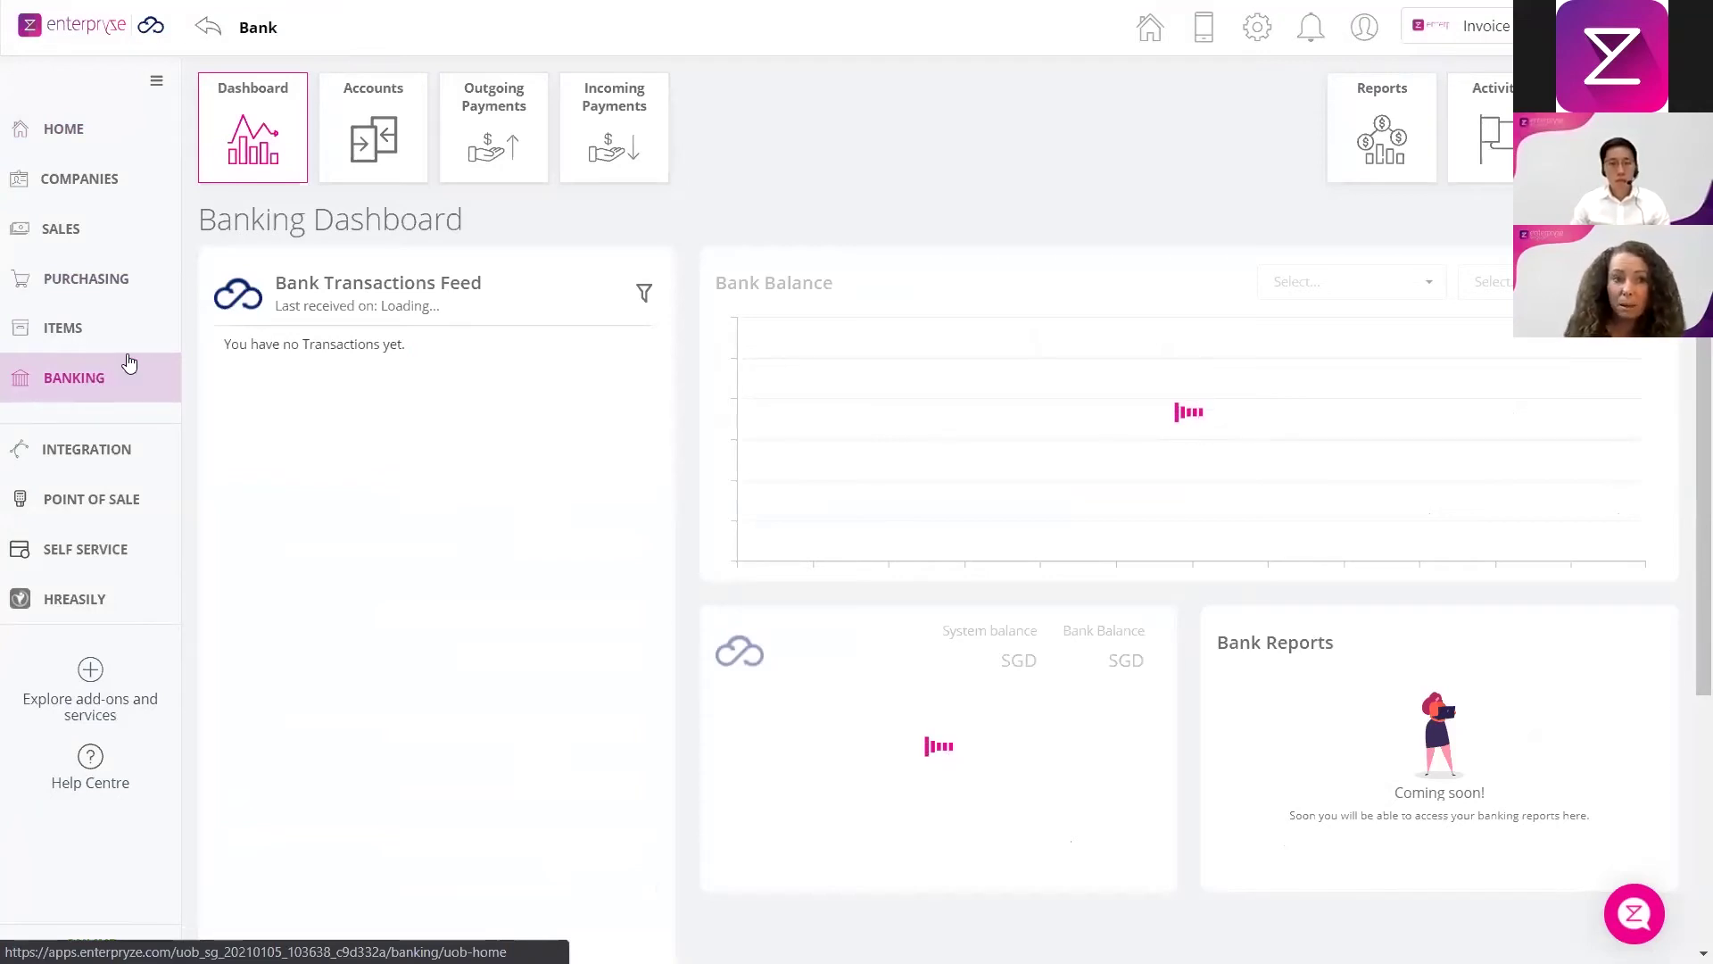
pyautogui.click(1488, 32)
pyautogui.click(1473, 69)
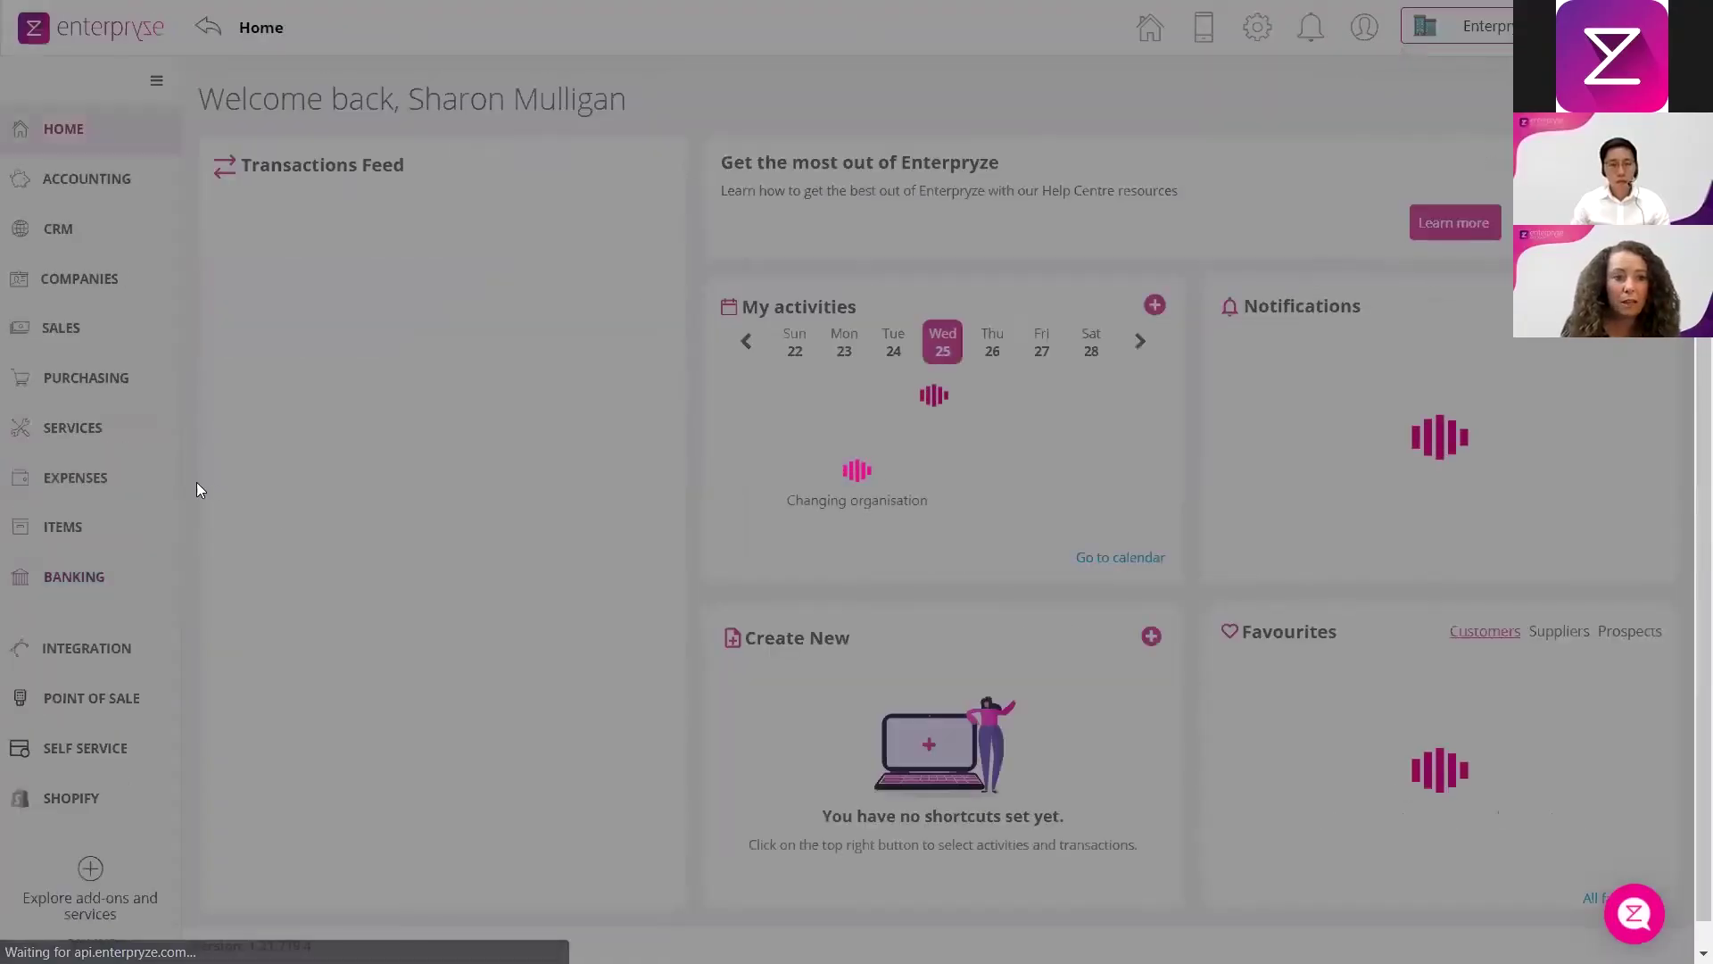
pyautogui.click(87, 589)
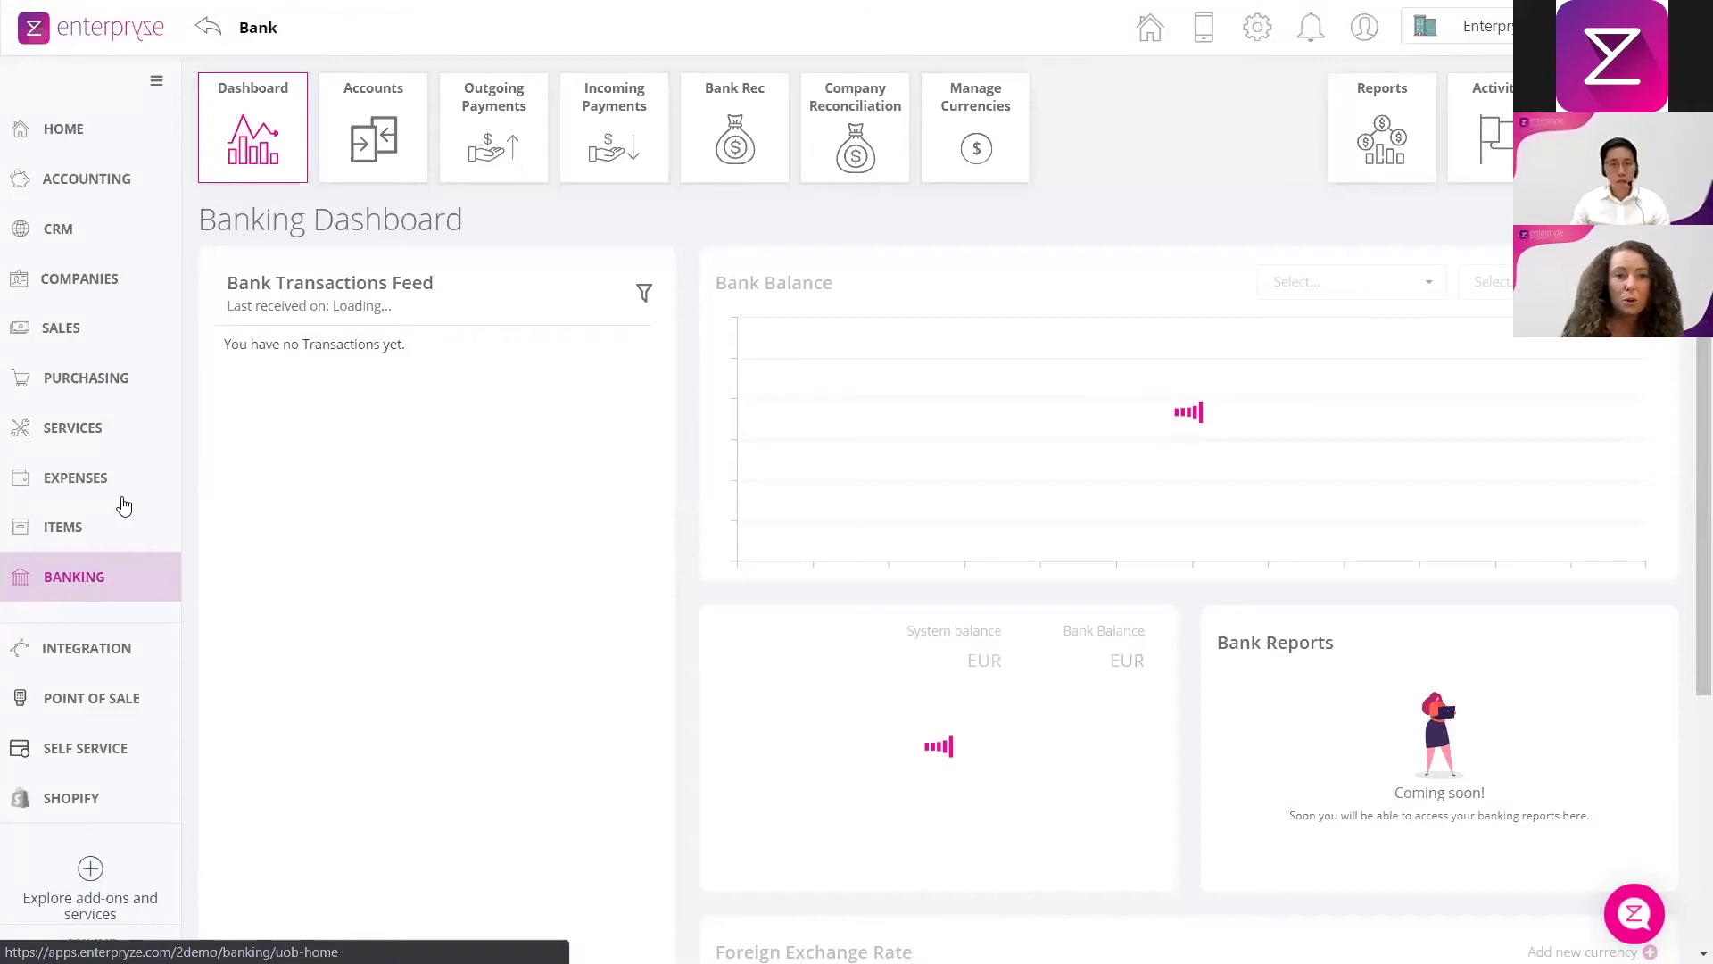
pyautogui.click(348, 141)
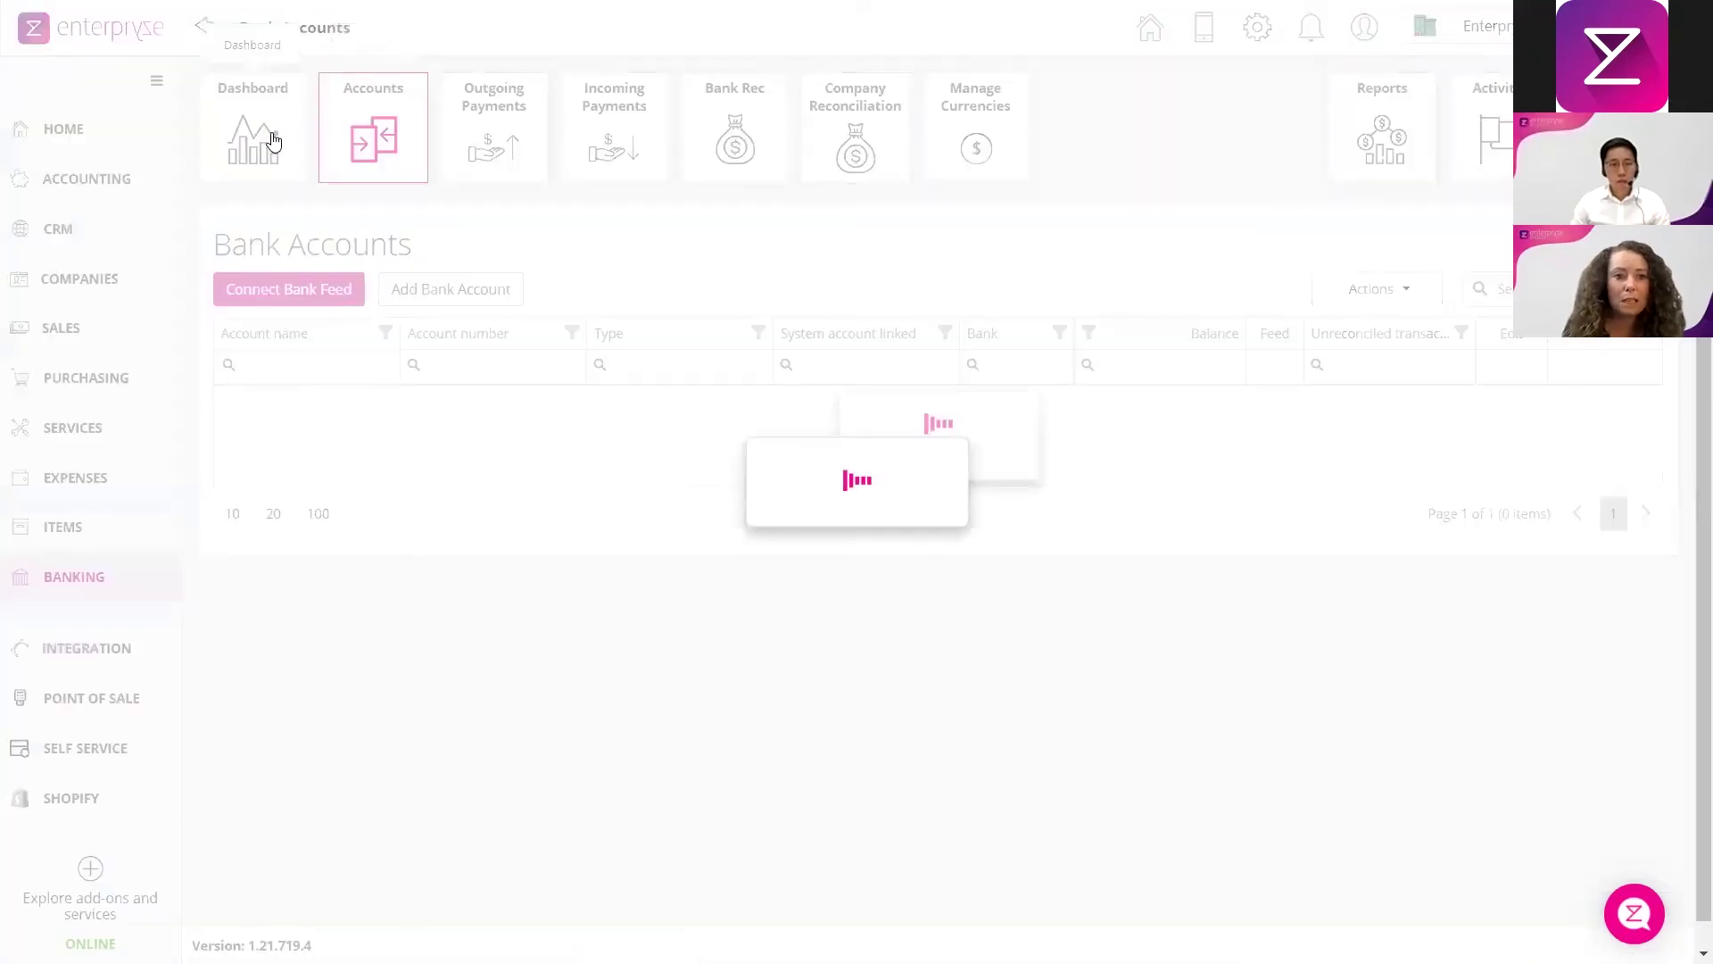
pyautogui.click(274, 141)
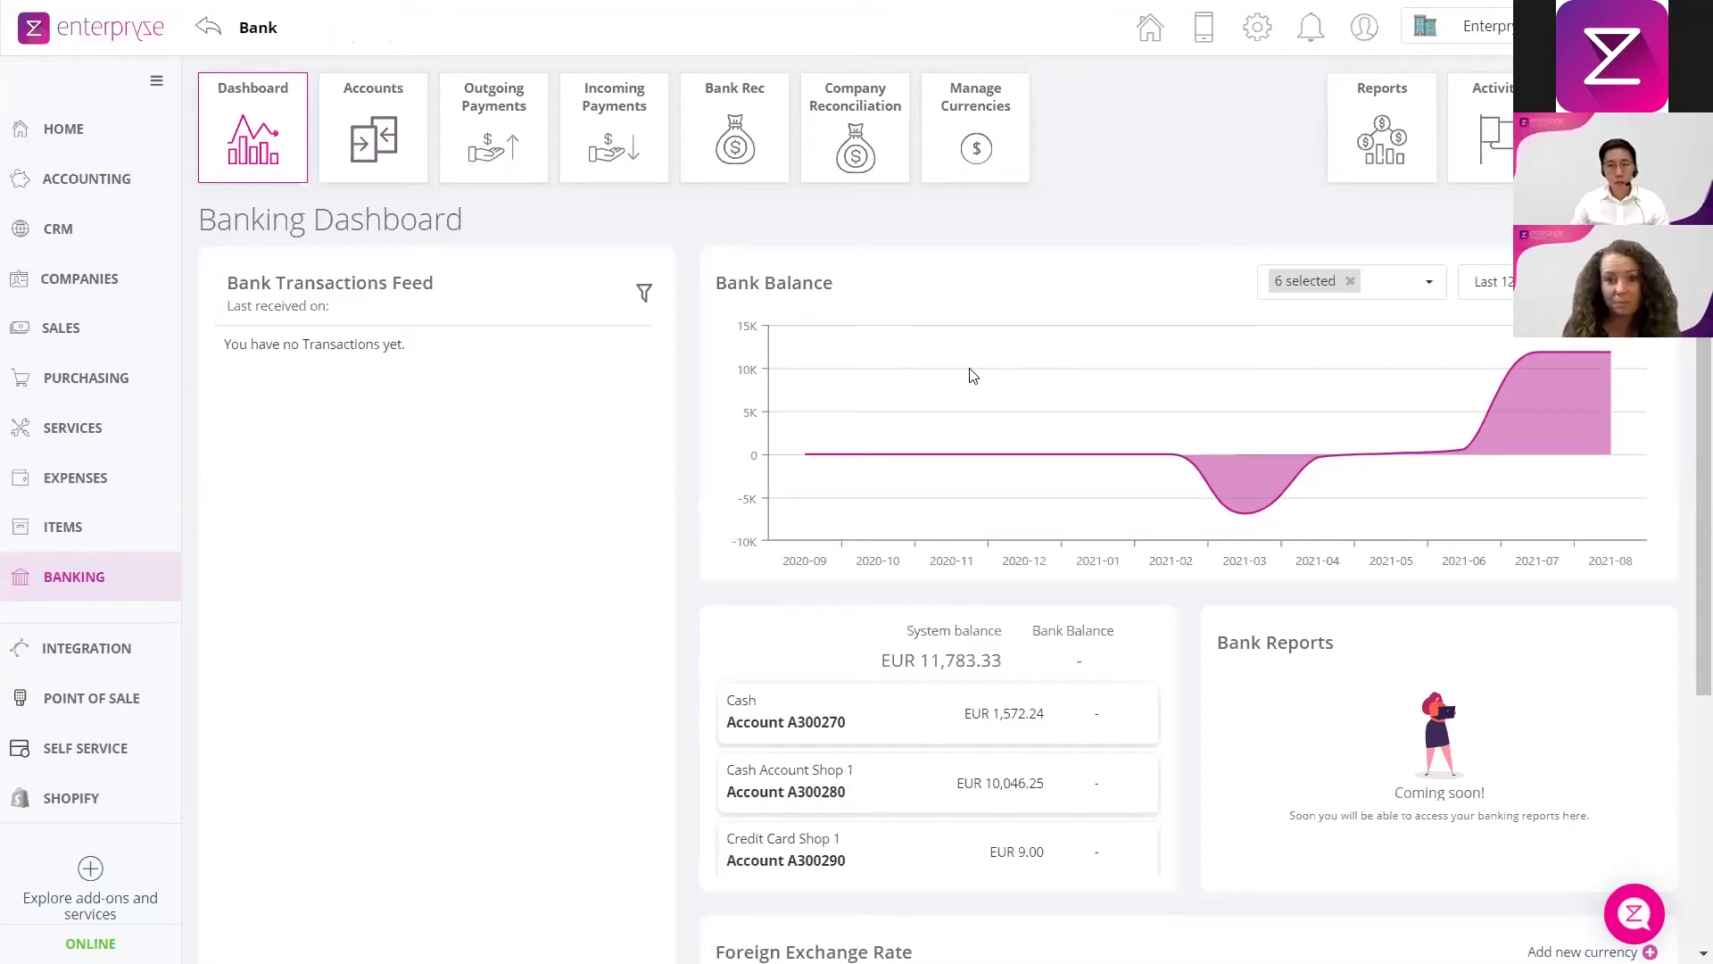
# Examine the accounts included in the bank balance chart, the account balances and the foreign exchange rates
pyautogui.click(1427, 287)
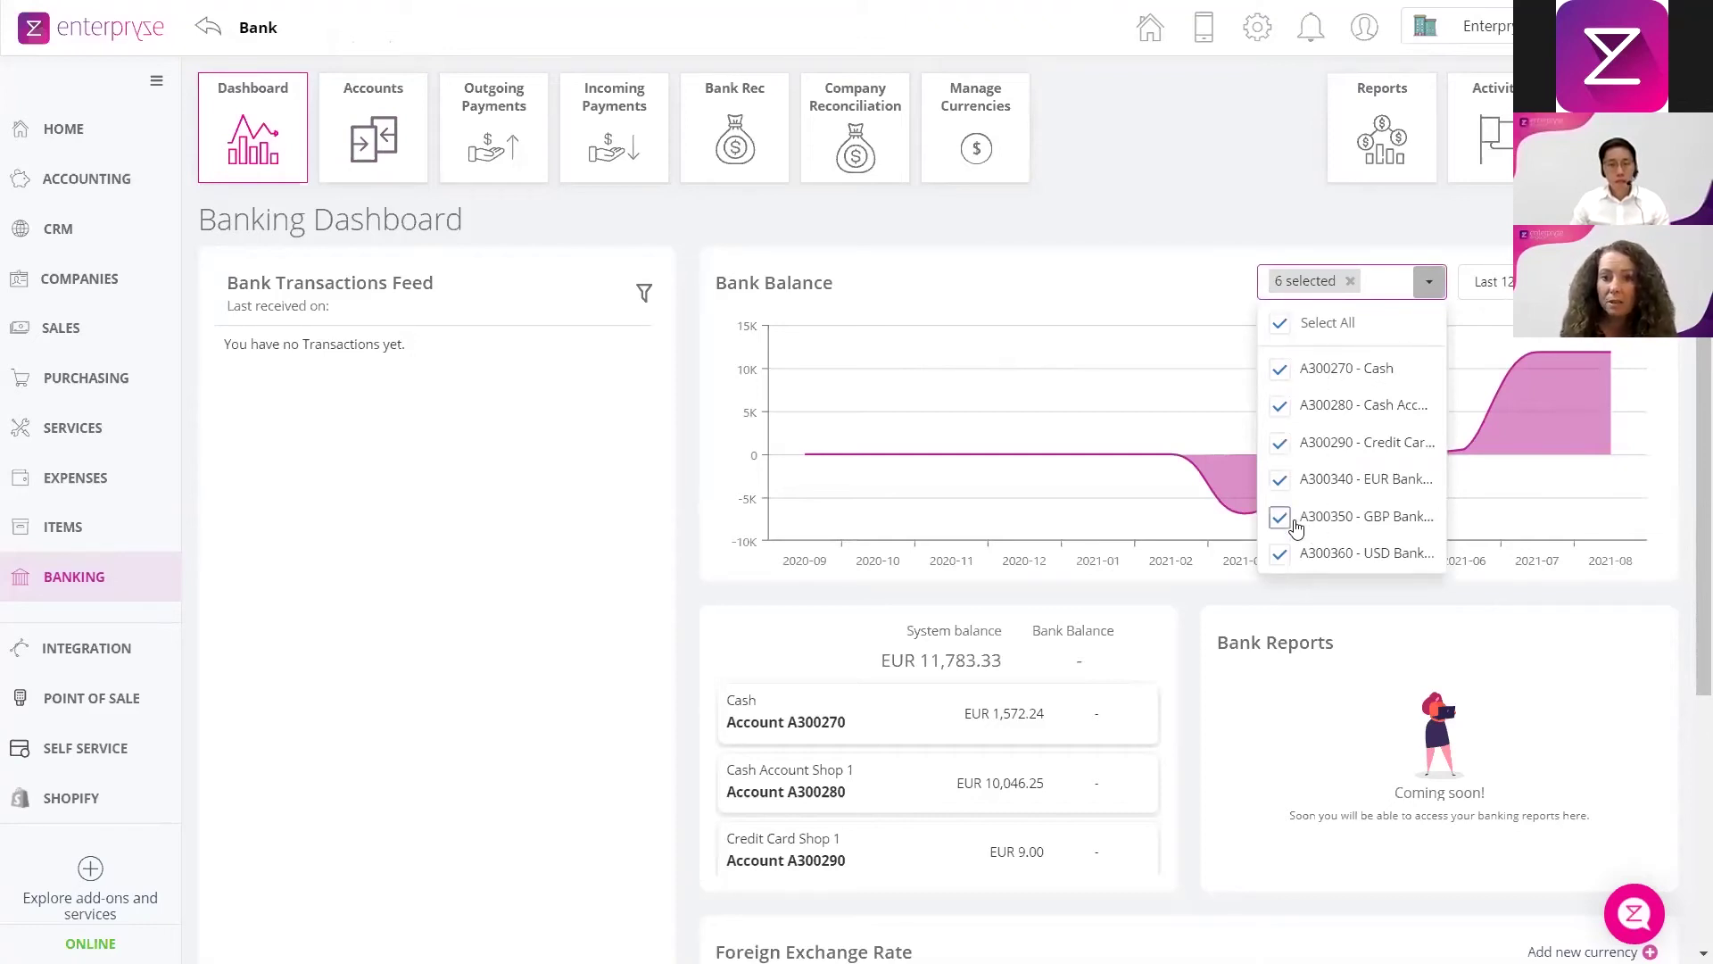
pyautogui.click(1096, 258)
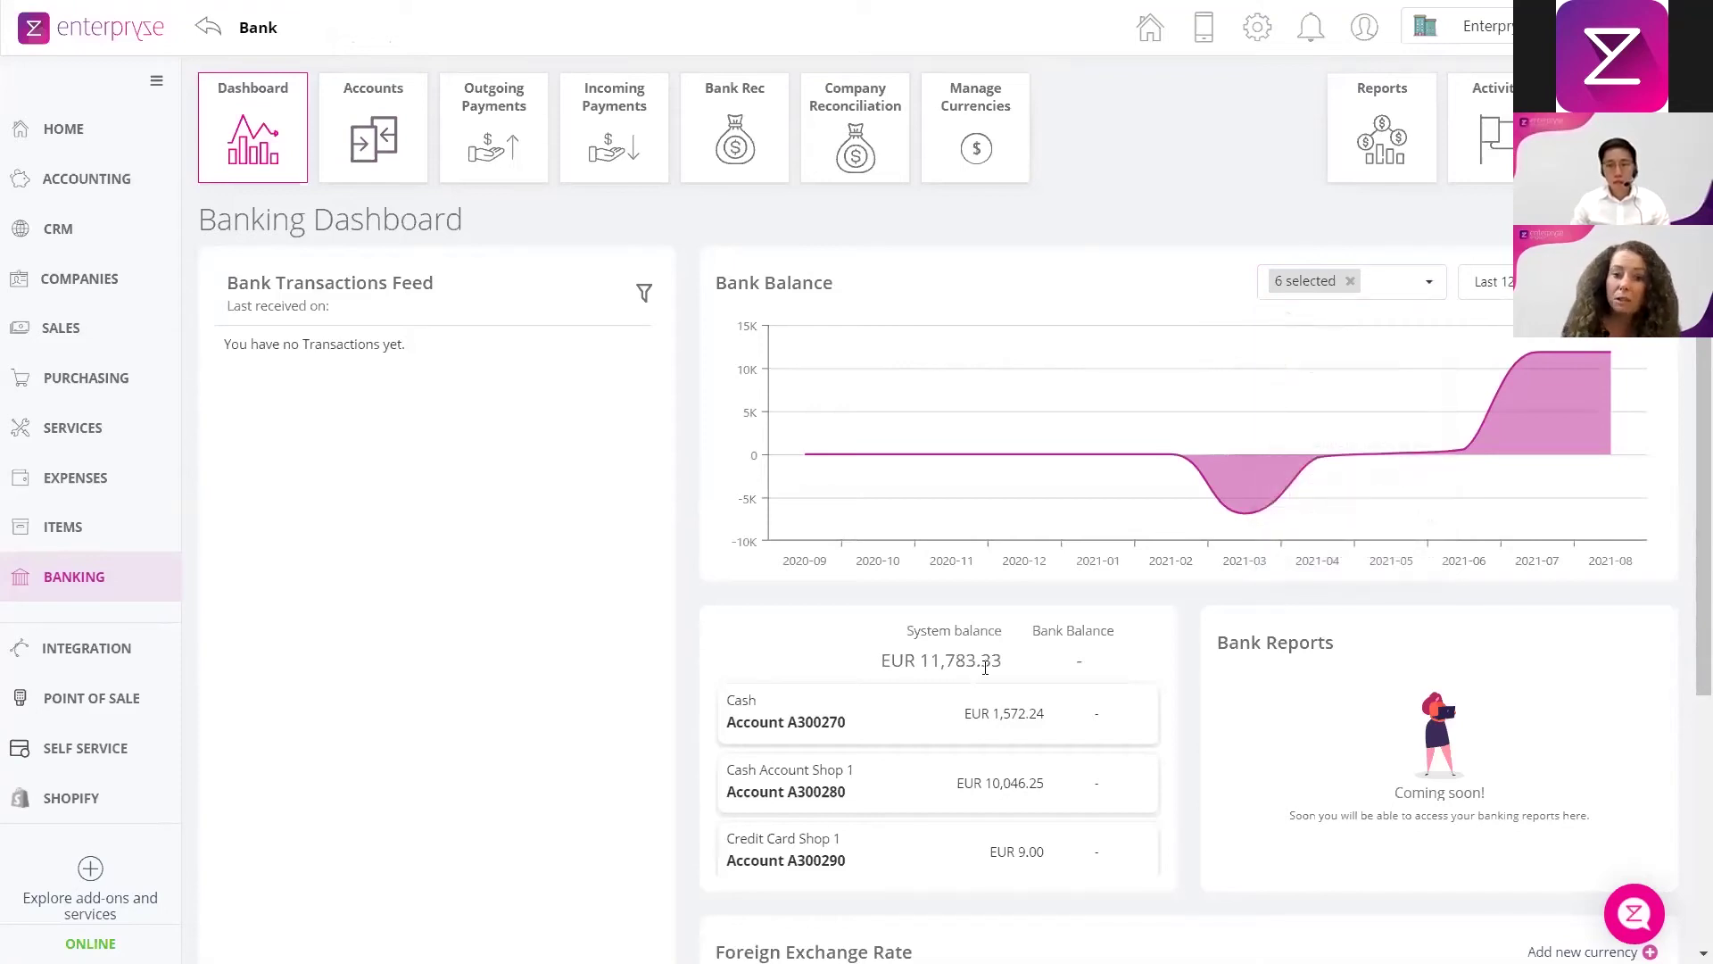
pyautogui.scroll(-3, 986, 667)
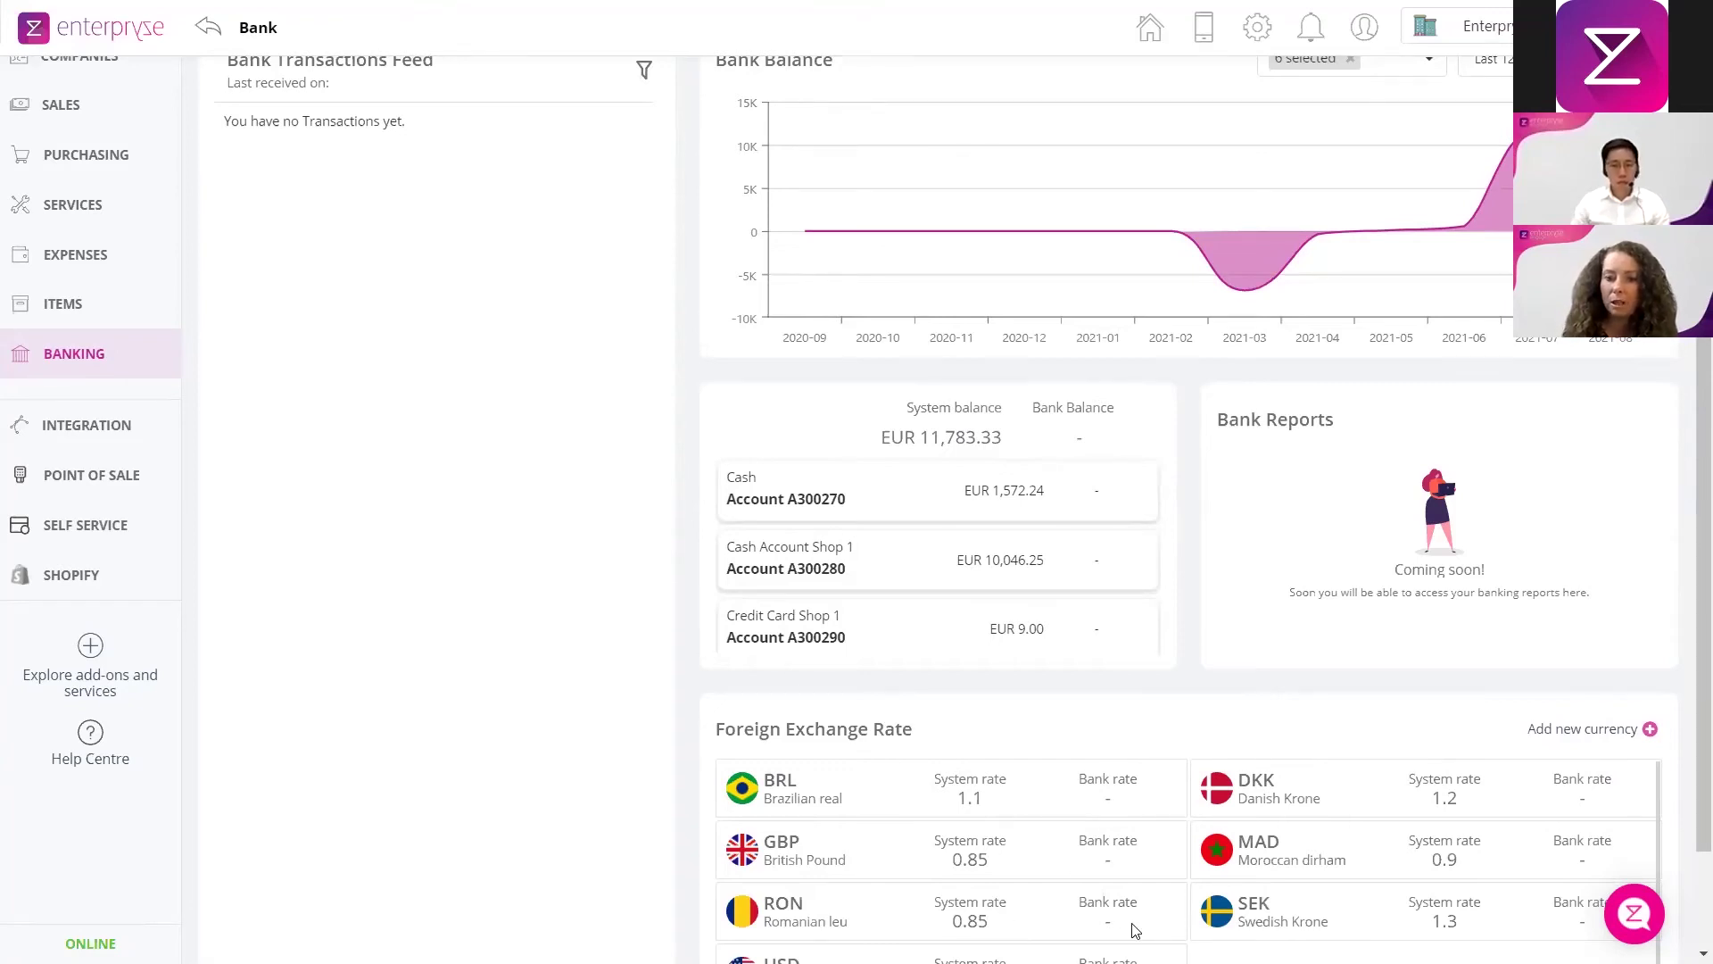
pyautogui.scroll(1, 1128, 883)
pyautogui.scroll(1, 1127, 883)
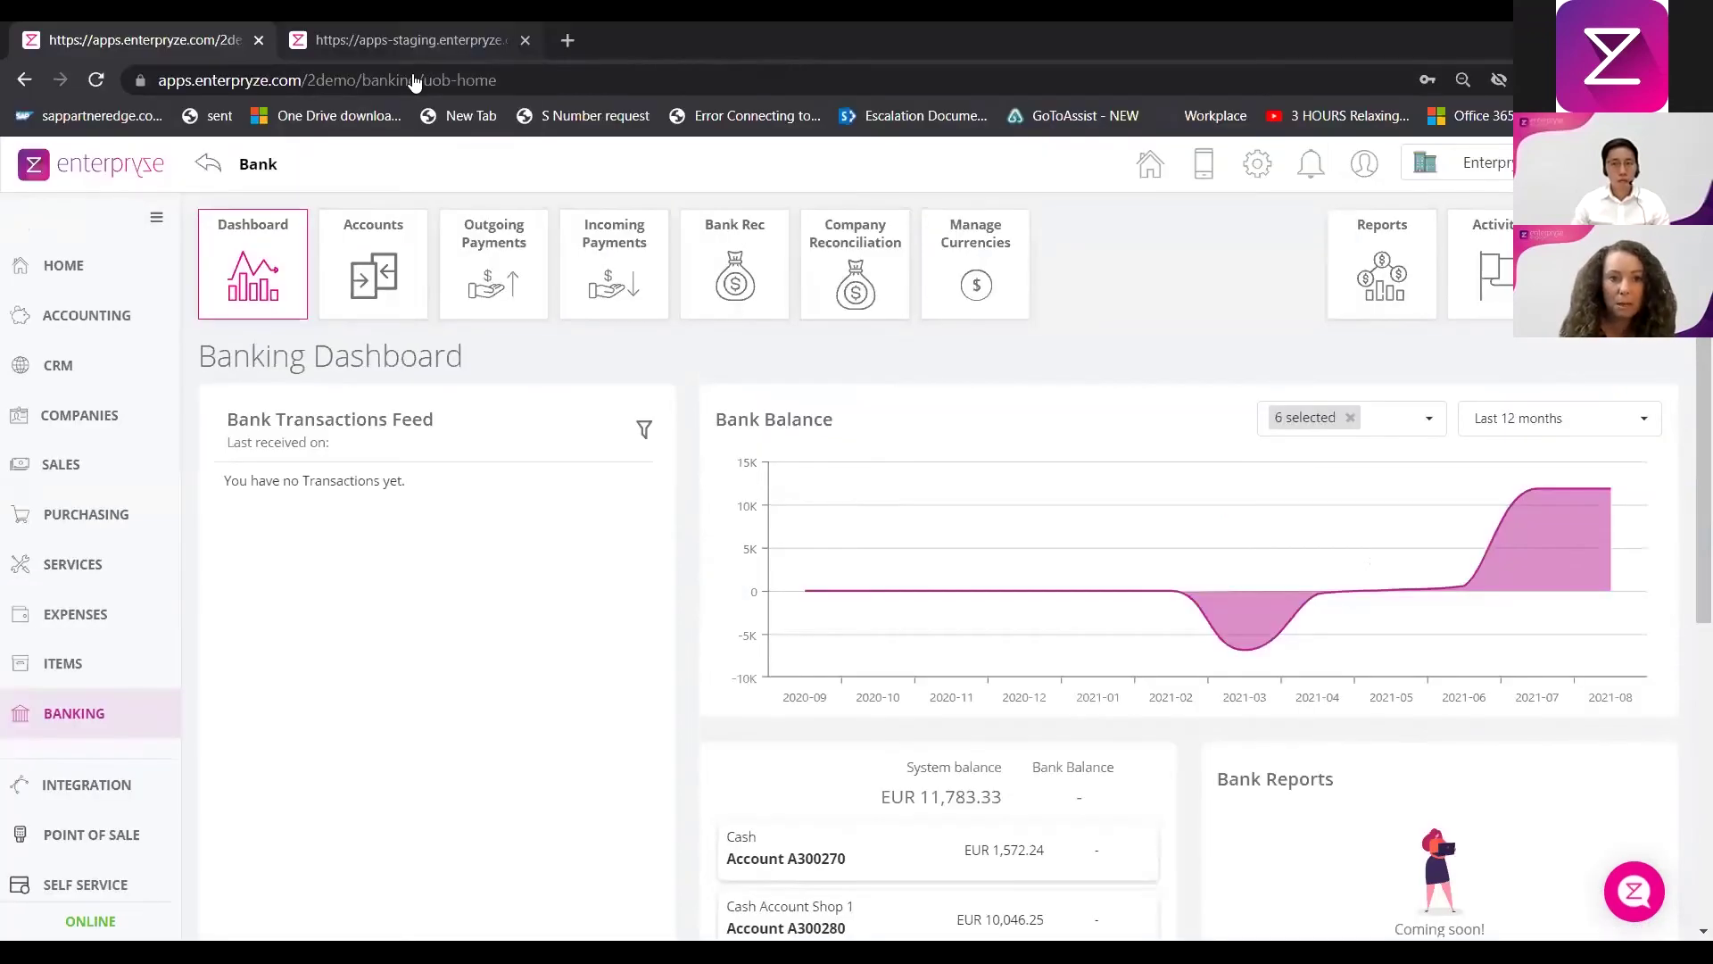
# Switch to the staging site and sign in again with the saved account e-mail and password, returning to full-screen view
pyautogui.click(402, 40)
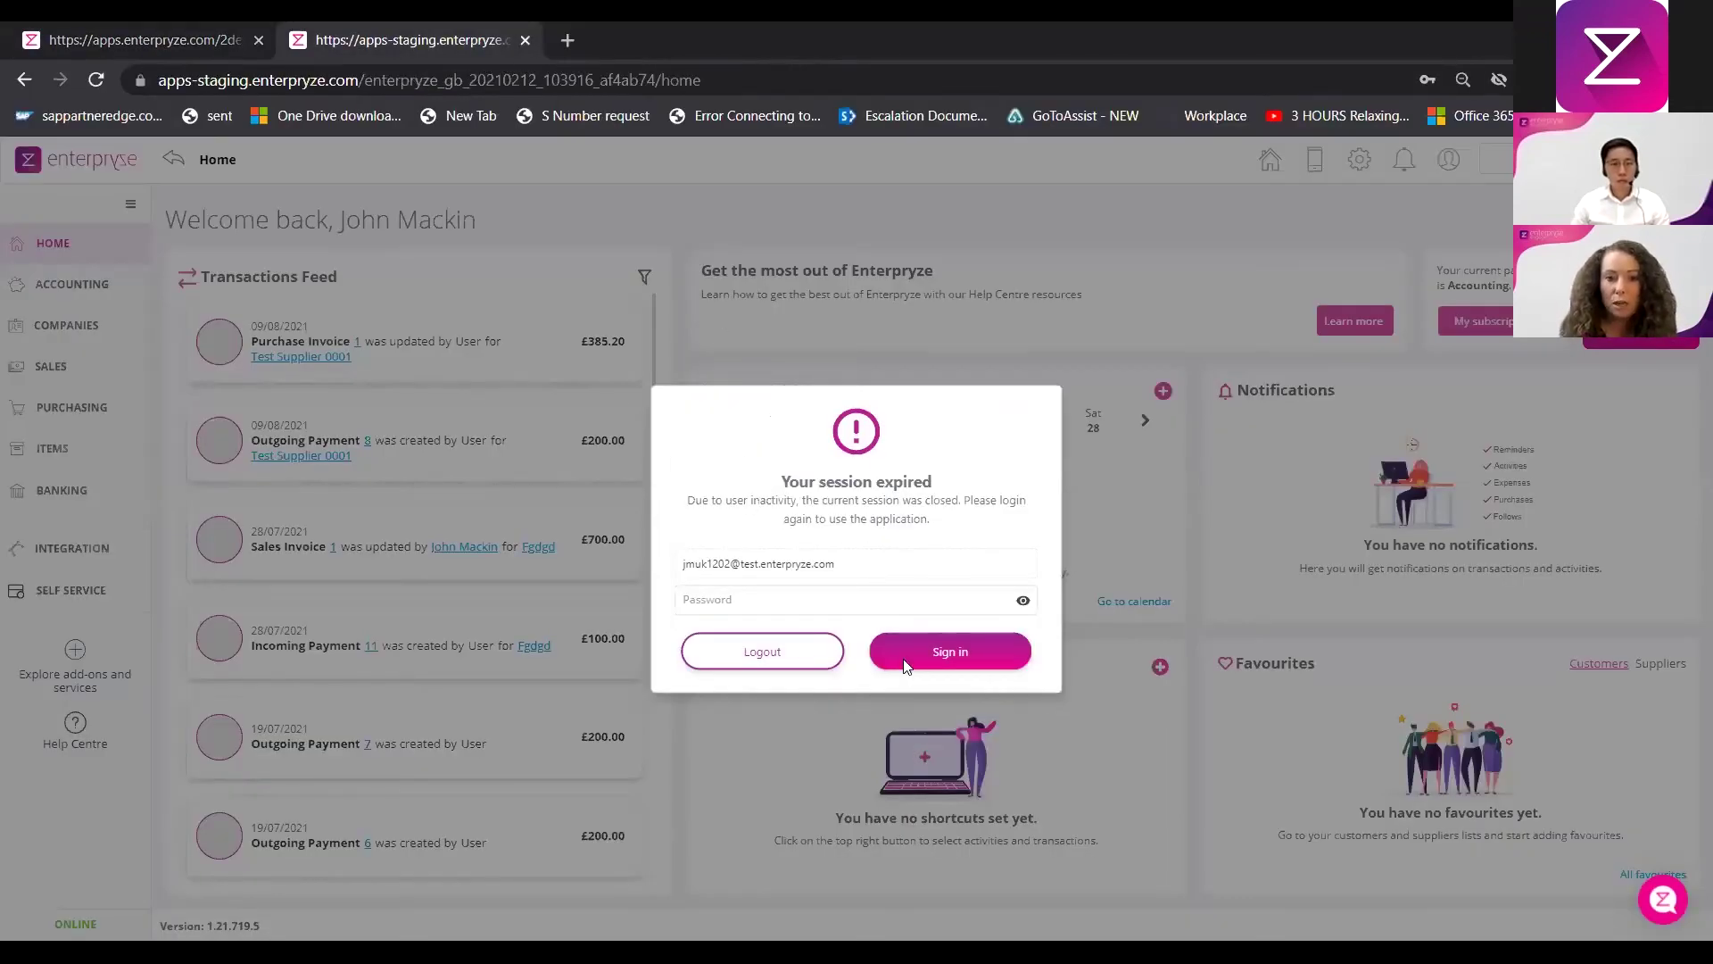
pyautogui.click(934, 652)
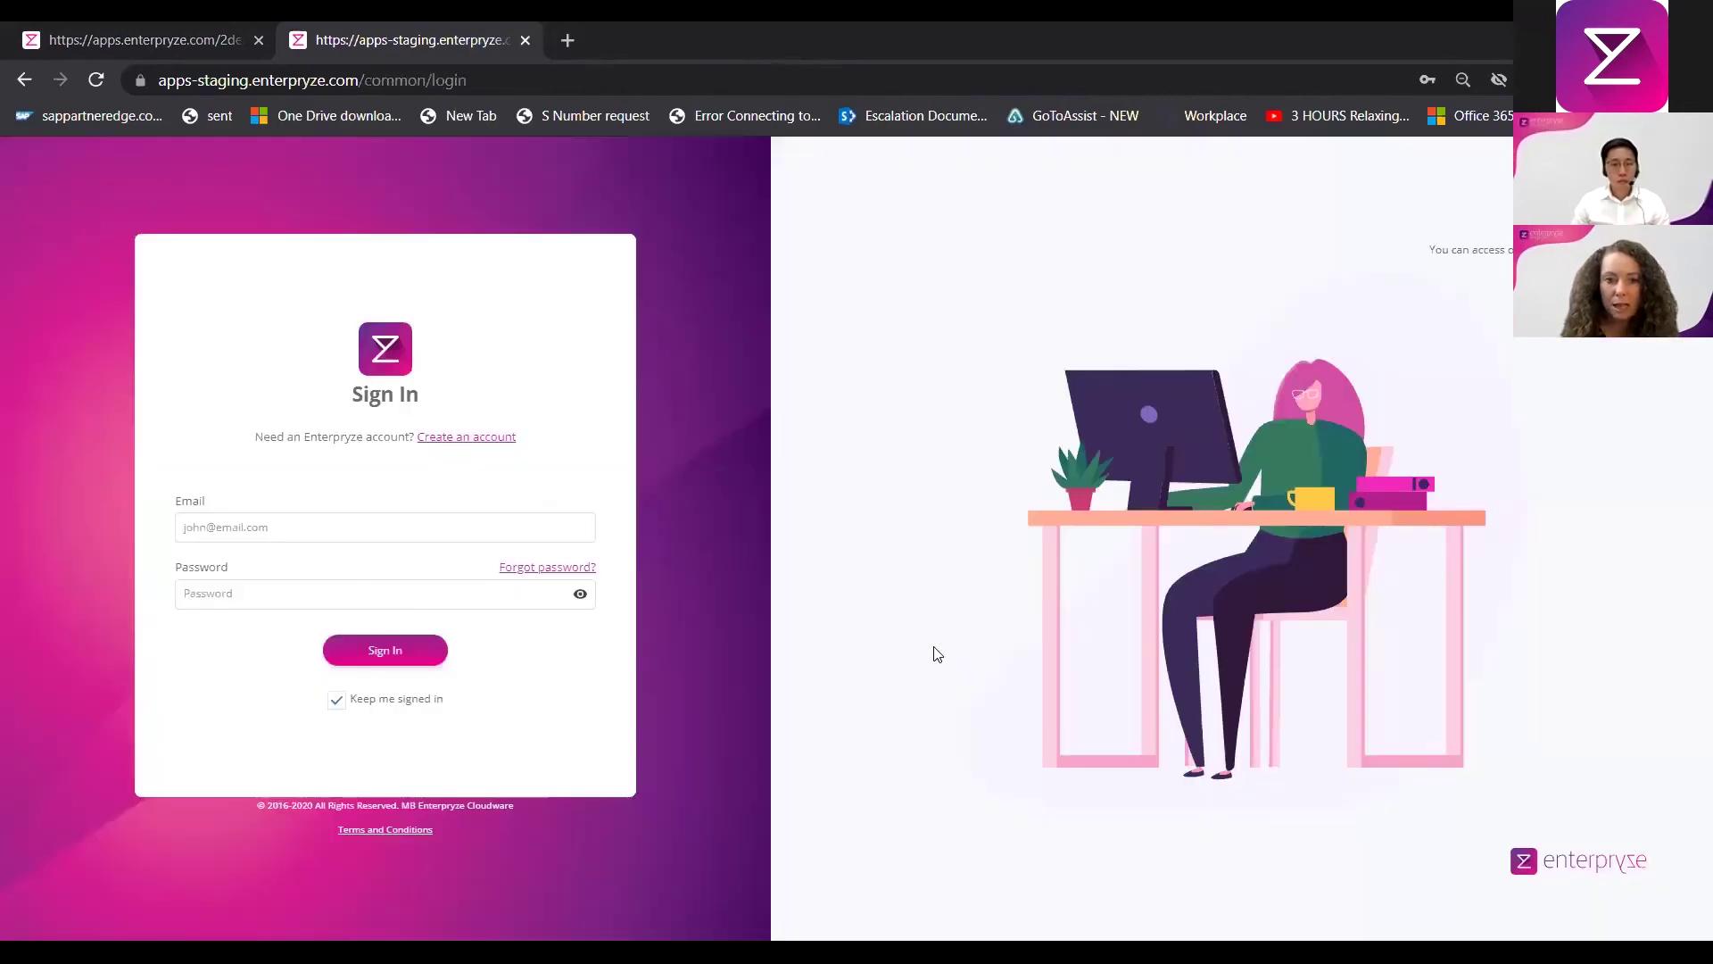
pyautogui.click(273, 527)
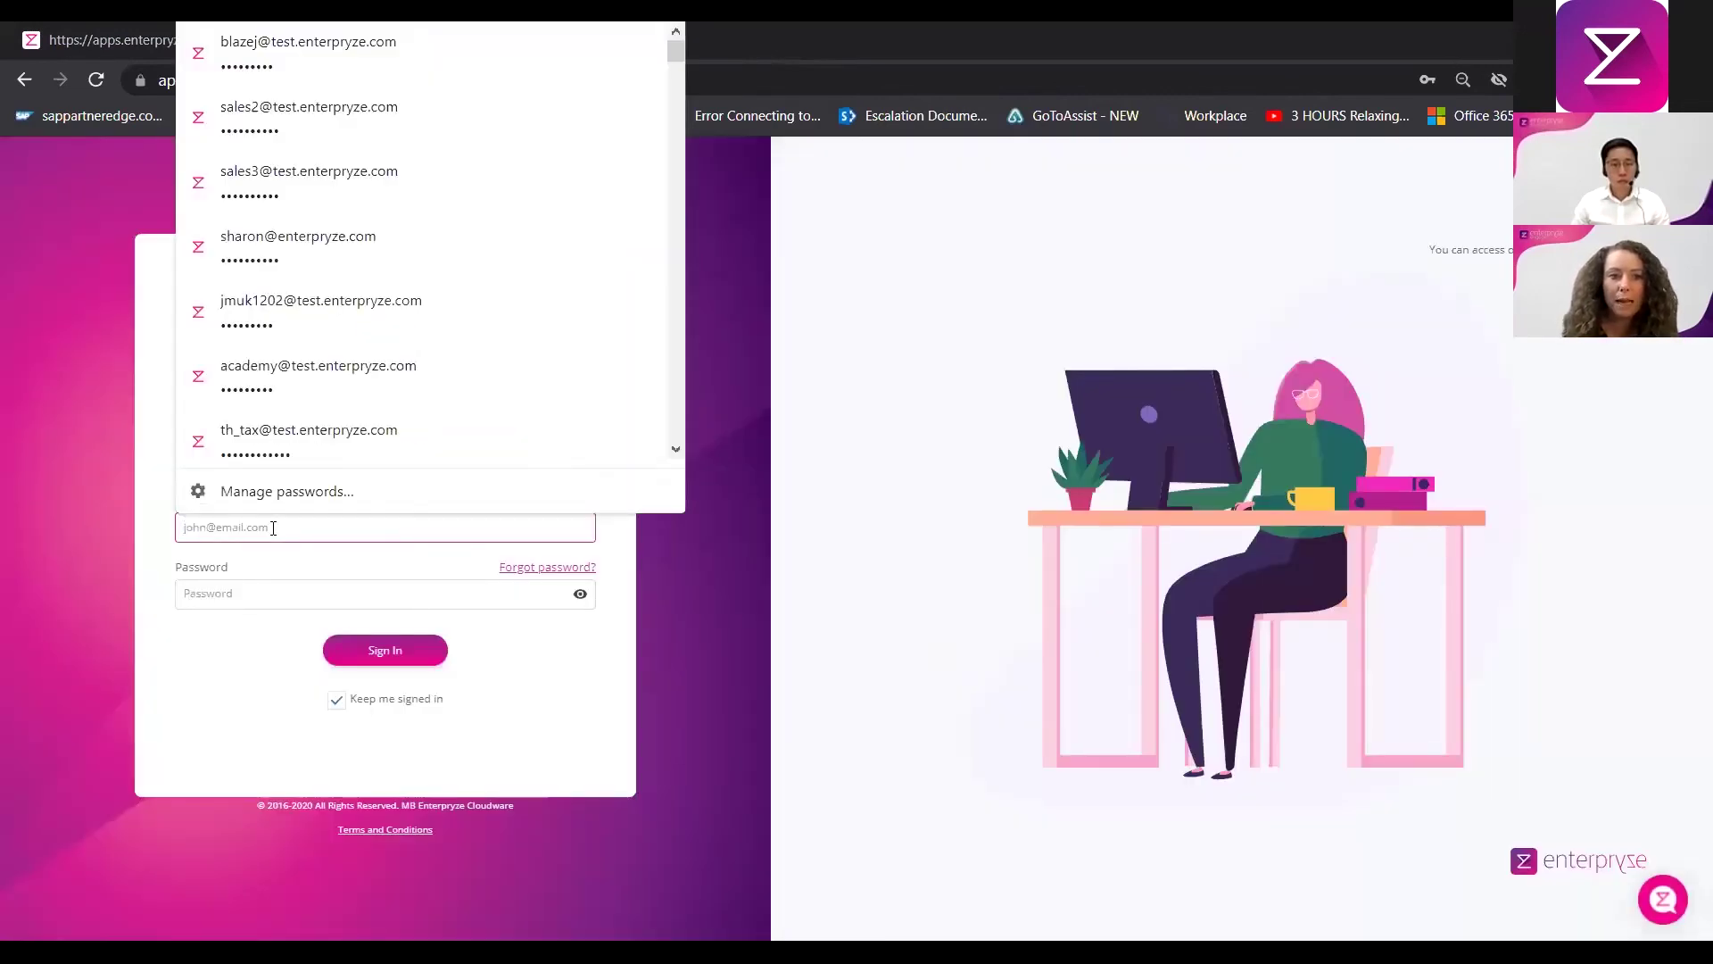
pyautogui.click(268, 306)
pyautogui.click(406, 656)
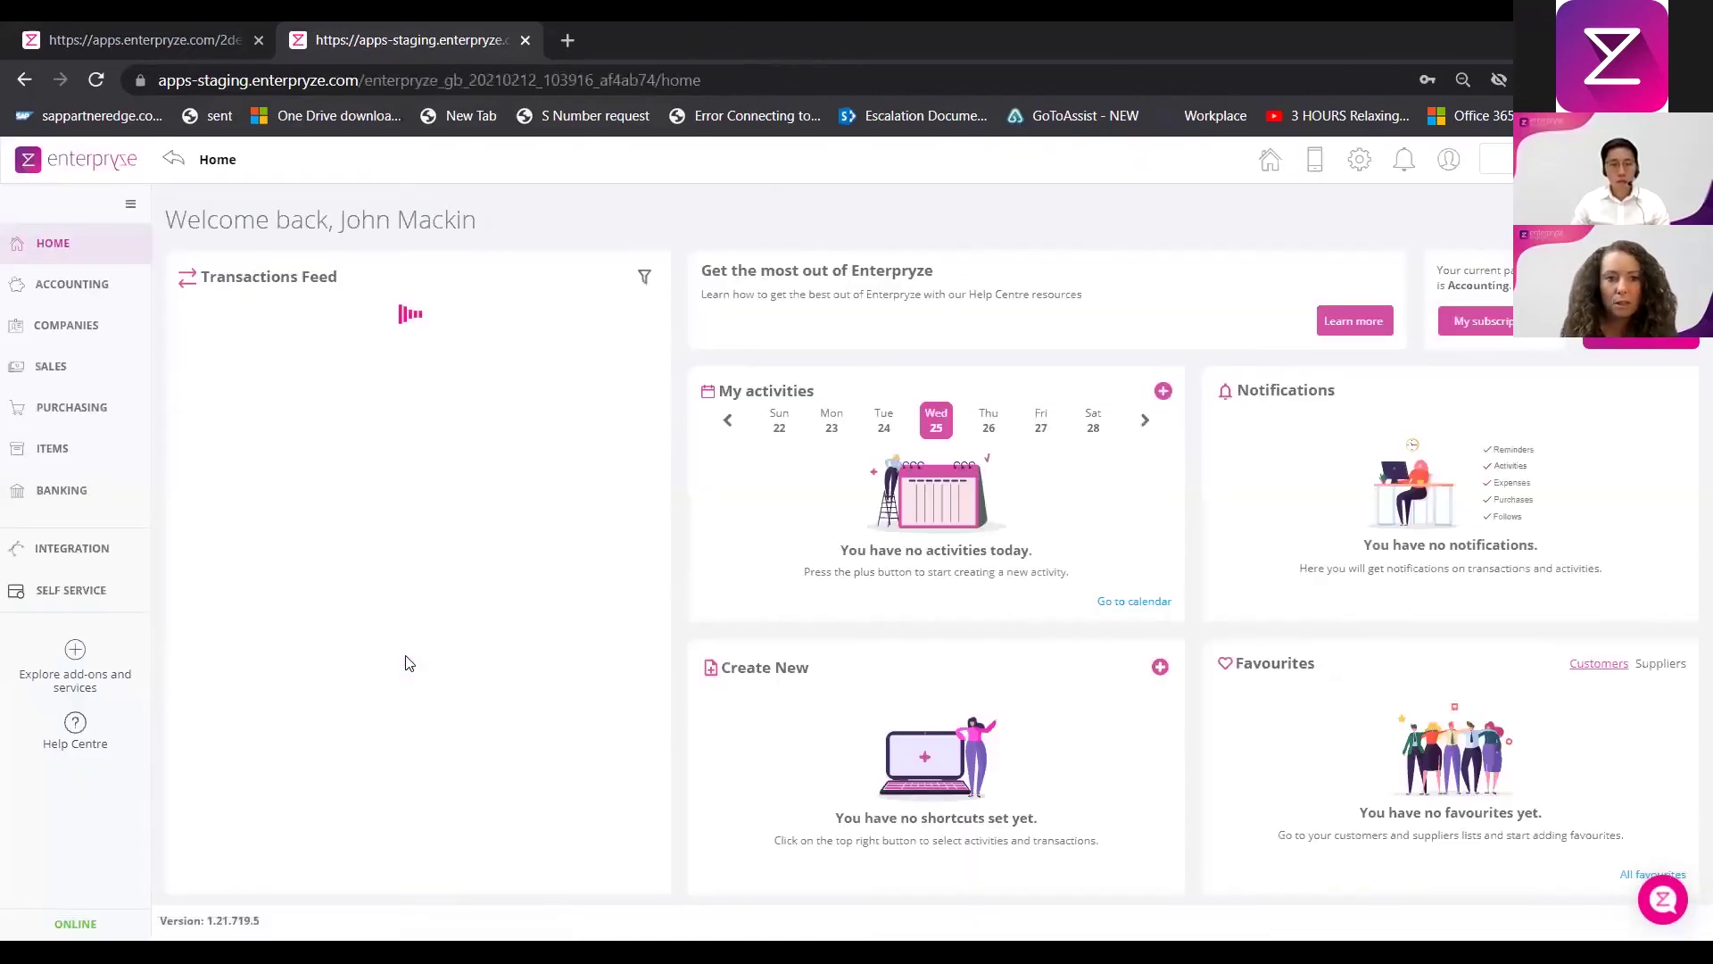
pyautogui.press('F11')
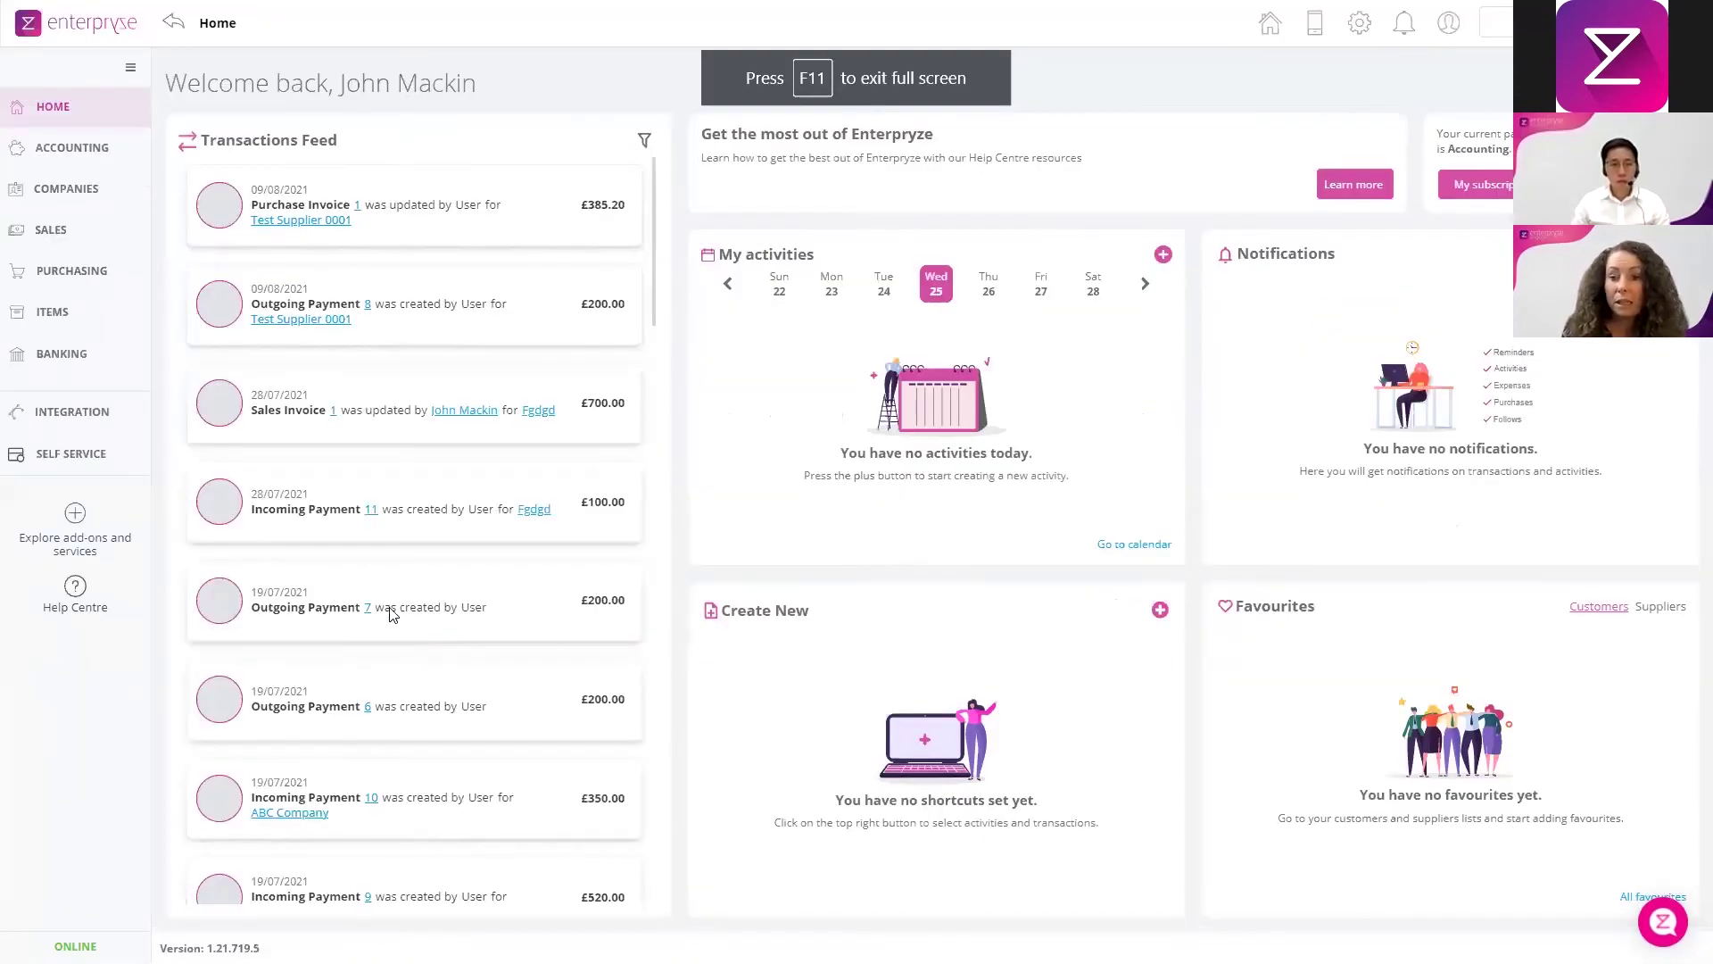
# Open the banking dashboard and examine the bank transactions feed, reconciliation statuses and the list of account balances
pyautogui.click(65, 357)
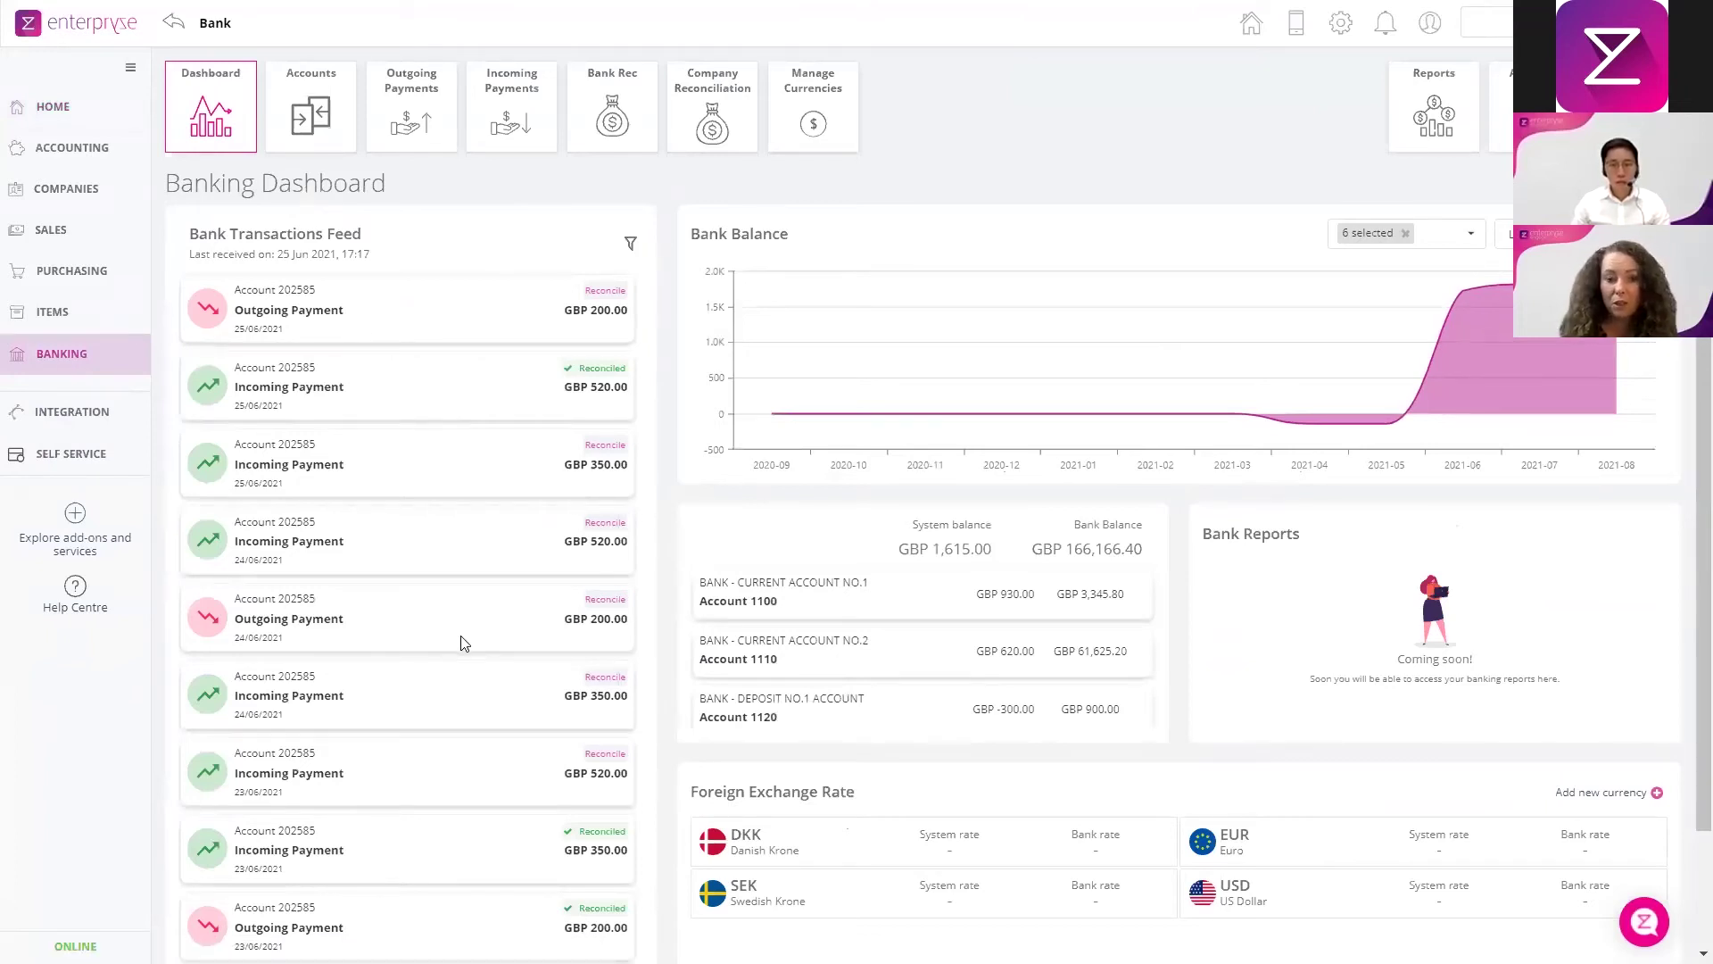
pyautogui.scroll(-1, 463, 641)
pyautogui.scroll(1, 451, 580)
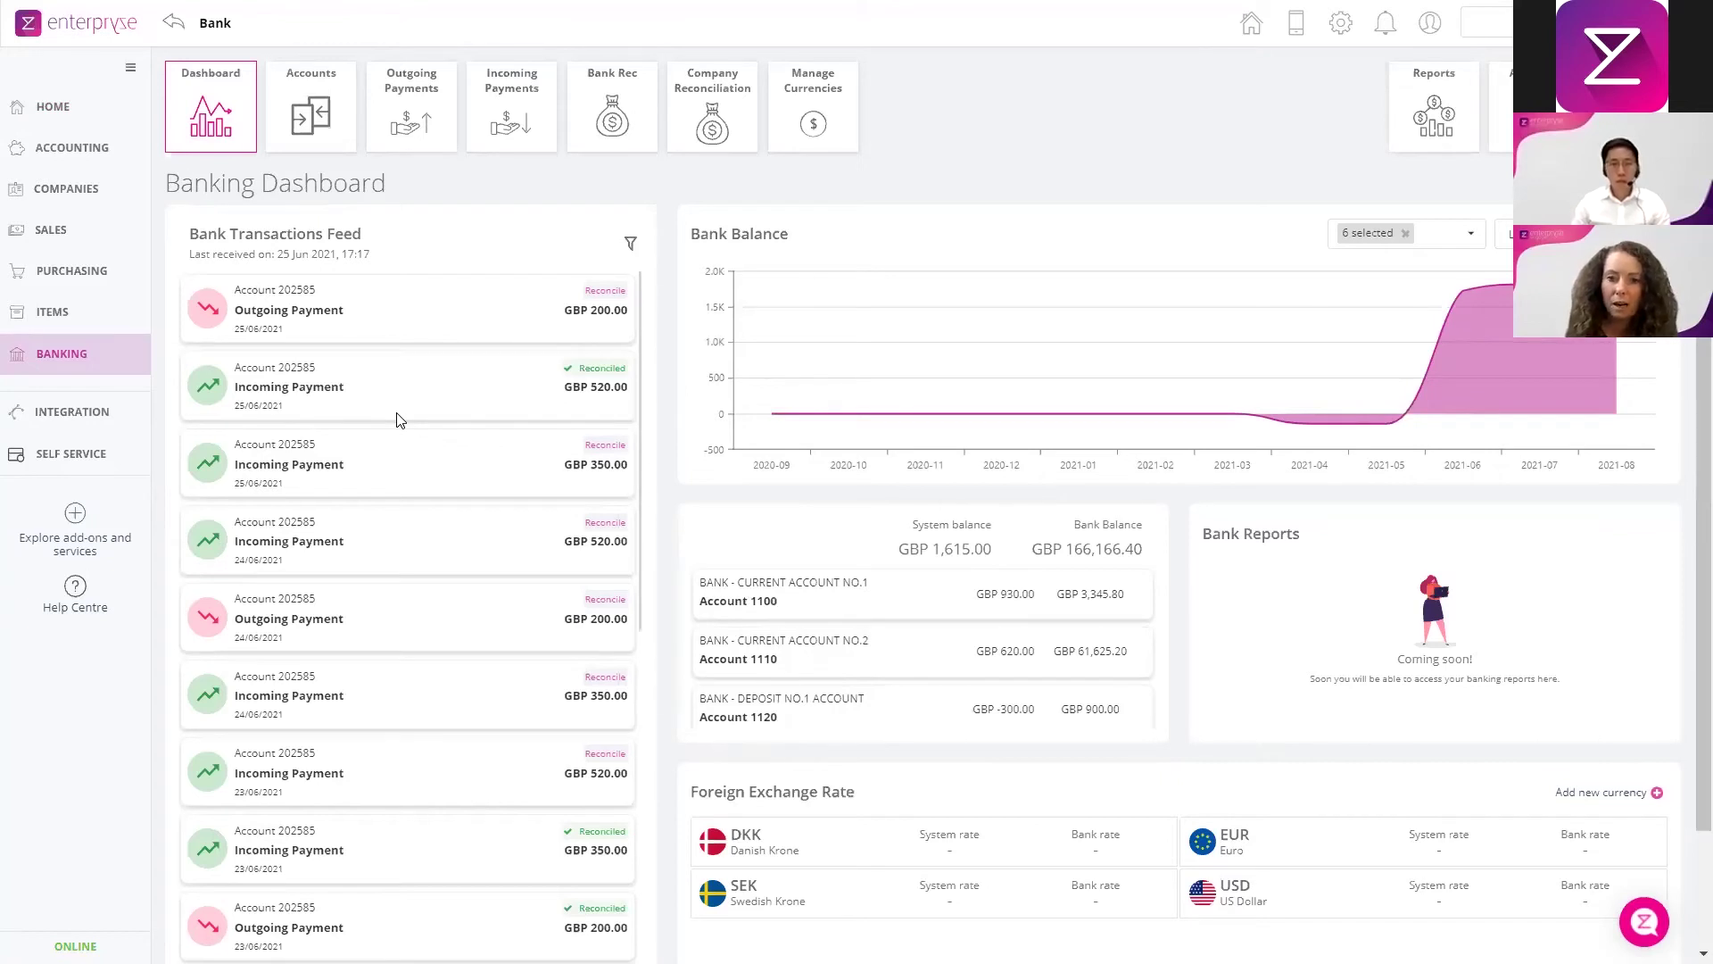
pyautogui.scroll(-5, 399, 419)
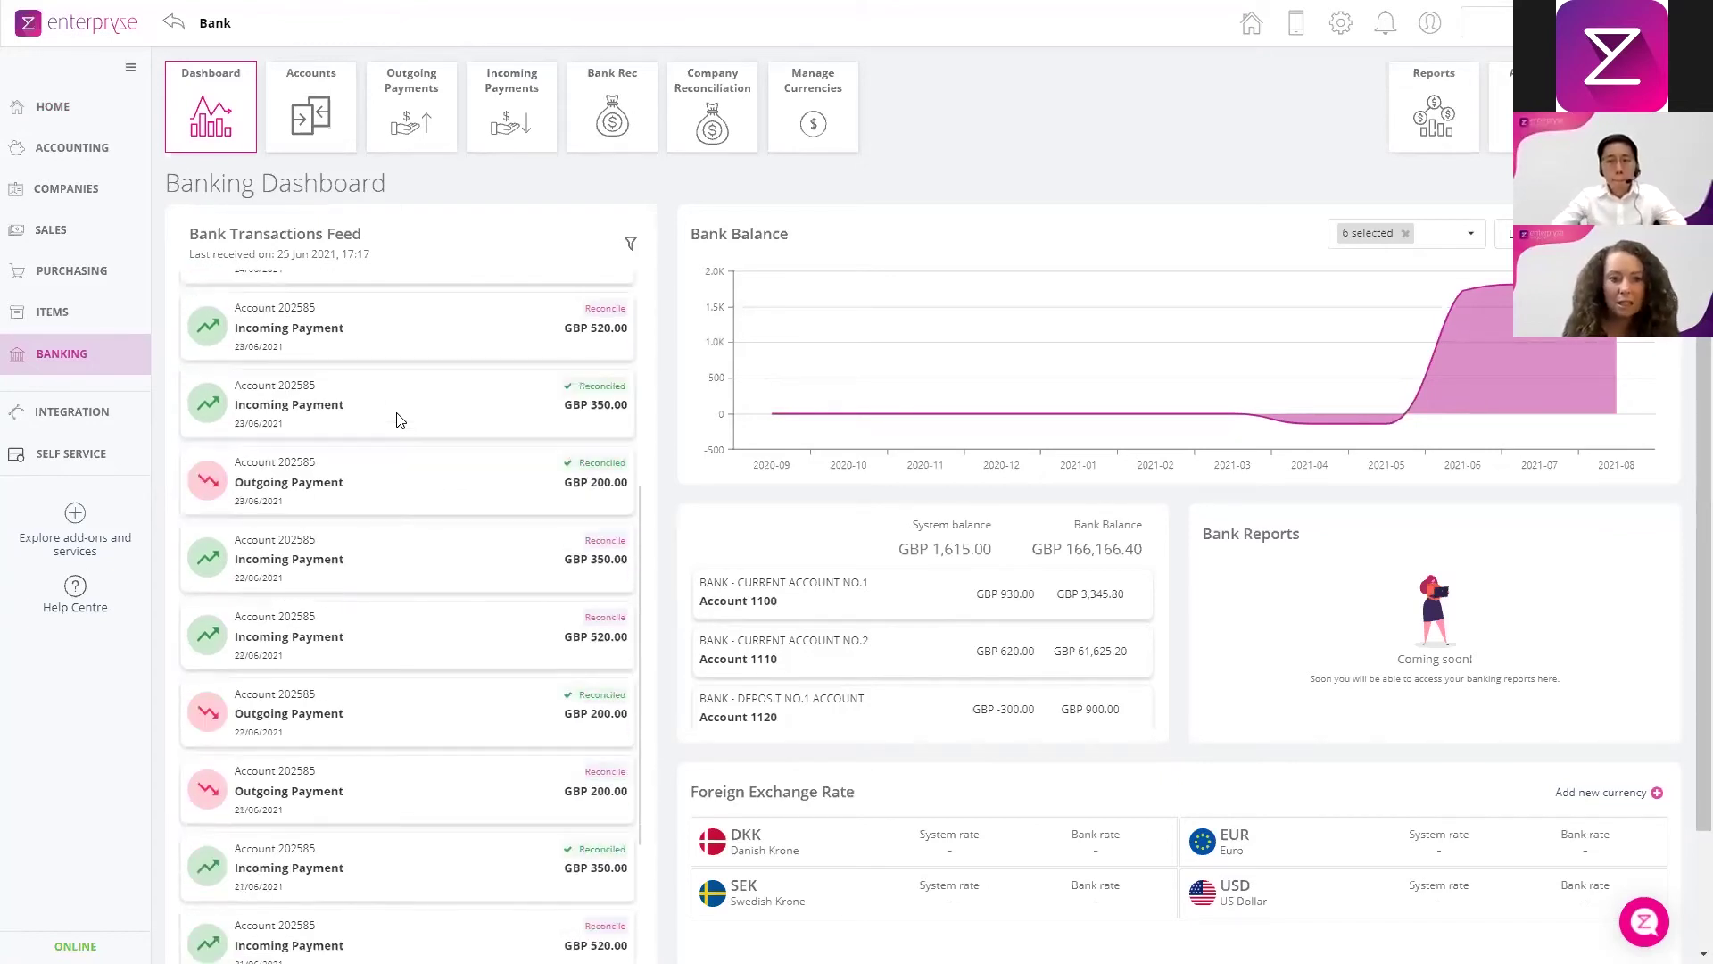
pyautogui.scroll(-4, 399, 419)
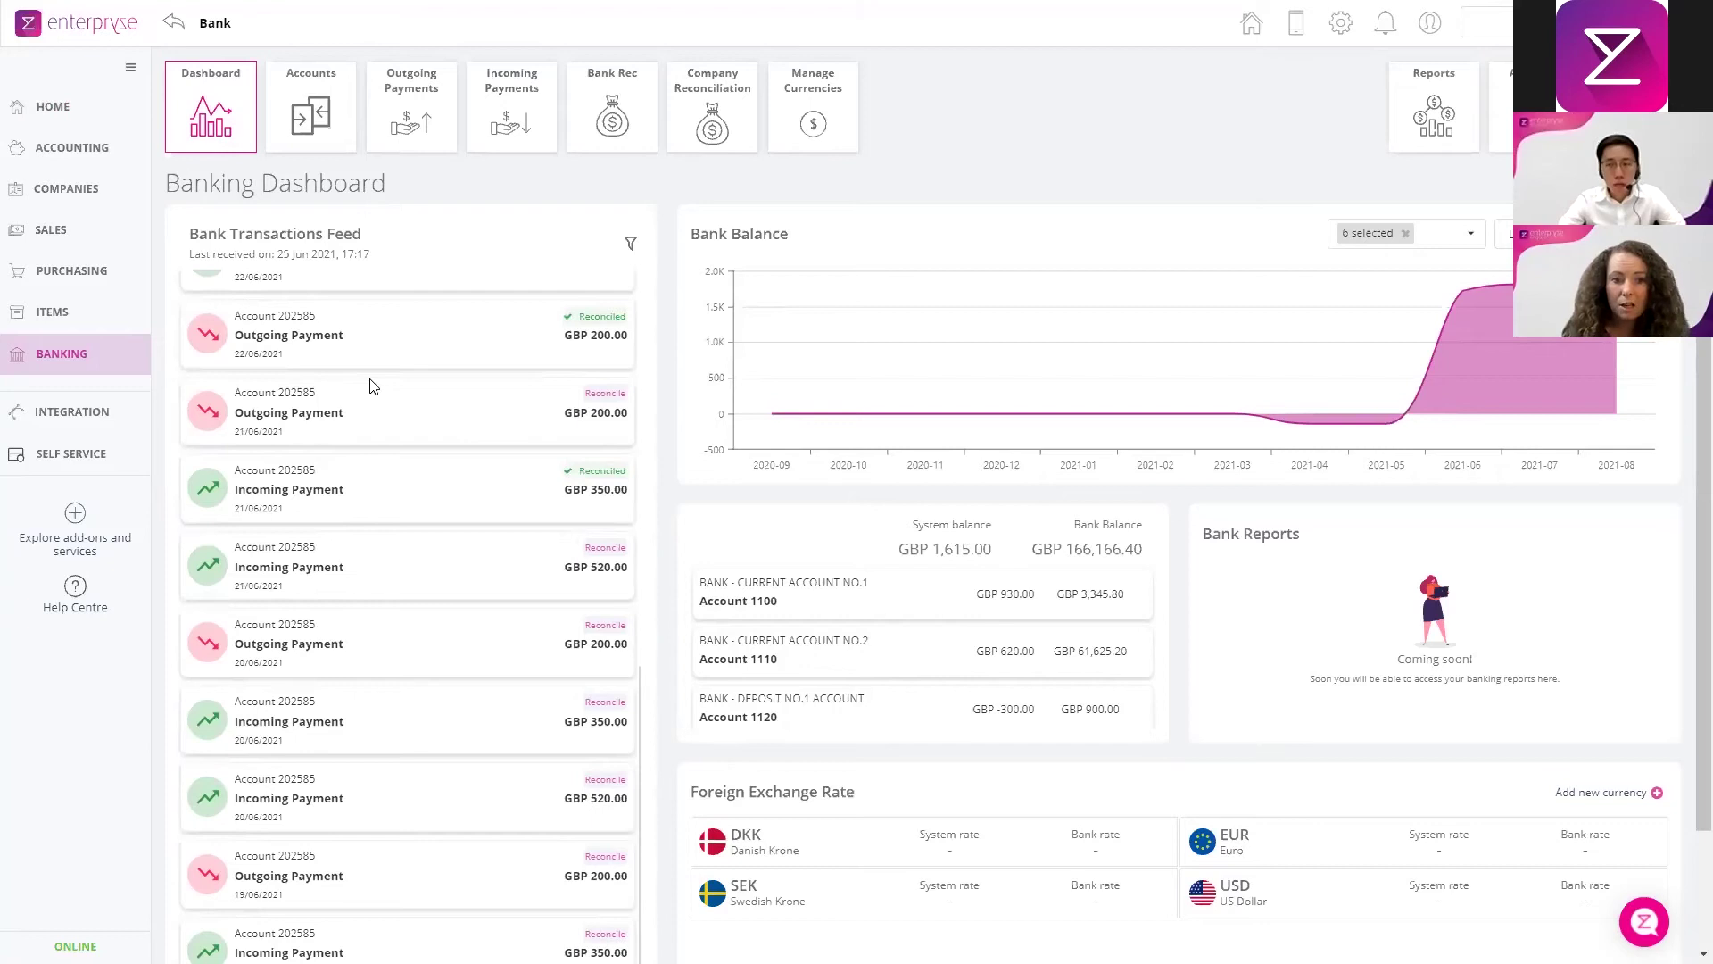
pyautogui.scroll(5, 395, 518)
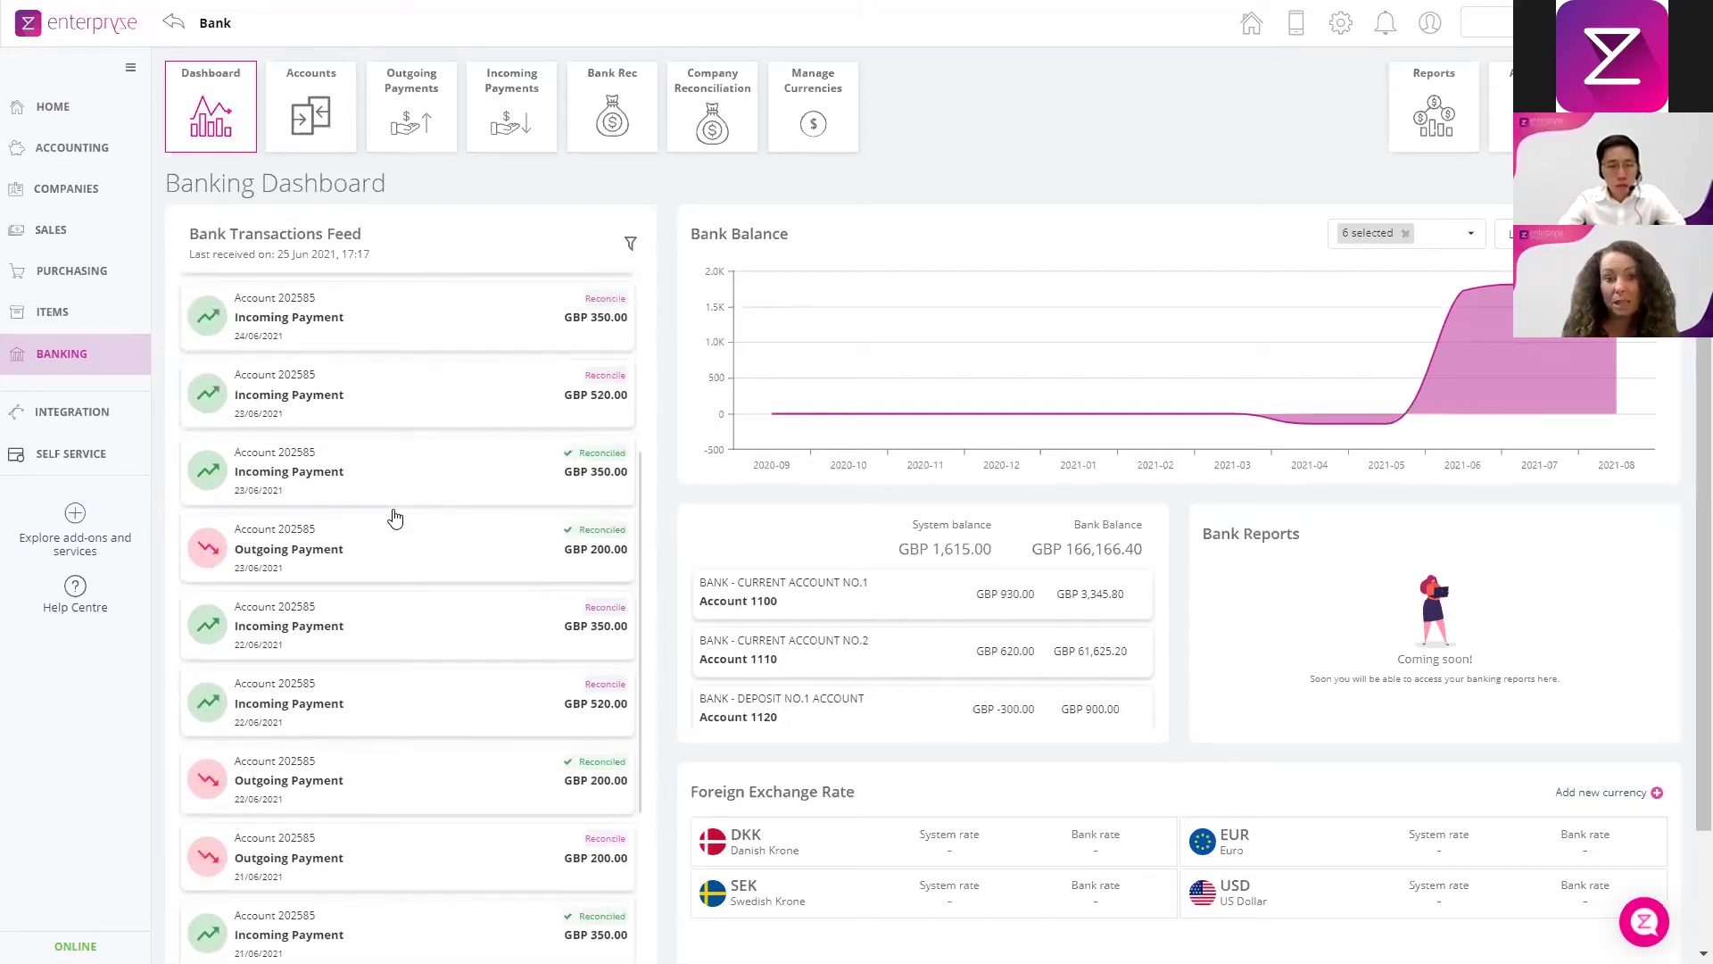
pyautogui.scroll(4, 396, 517)
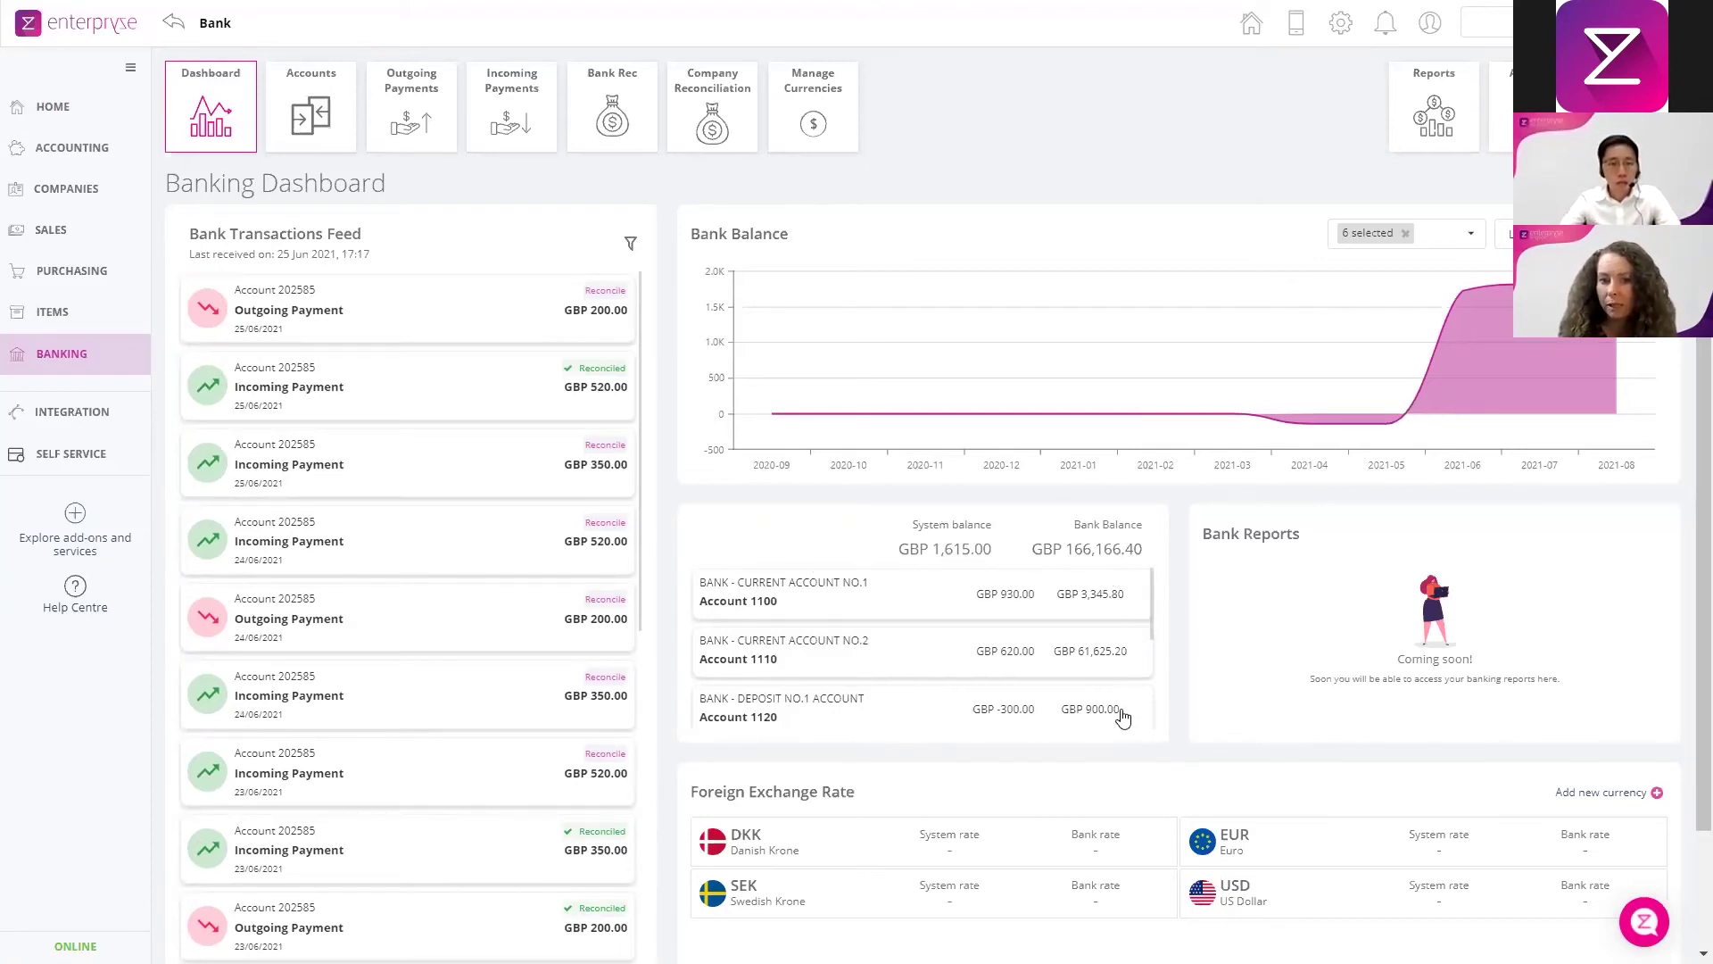
pyautogui.scroll(-1, 1120, 696)
pyautogui.scroll(1, 1118, 625)
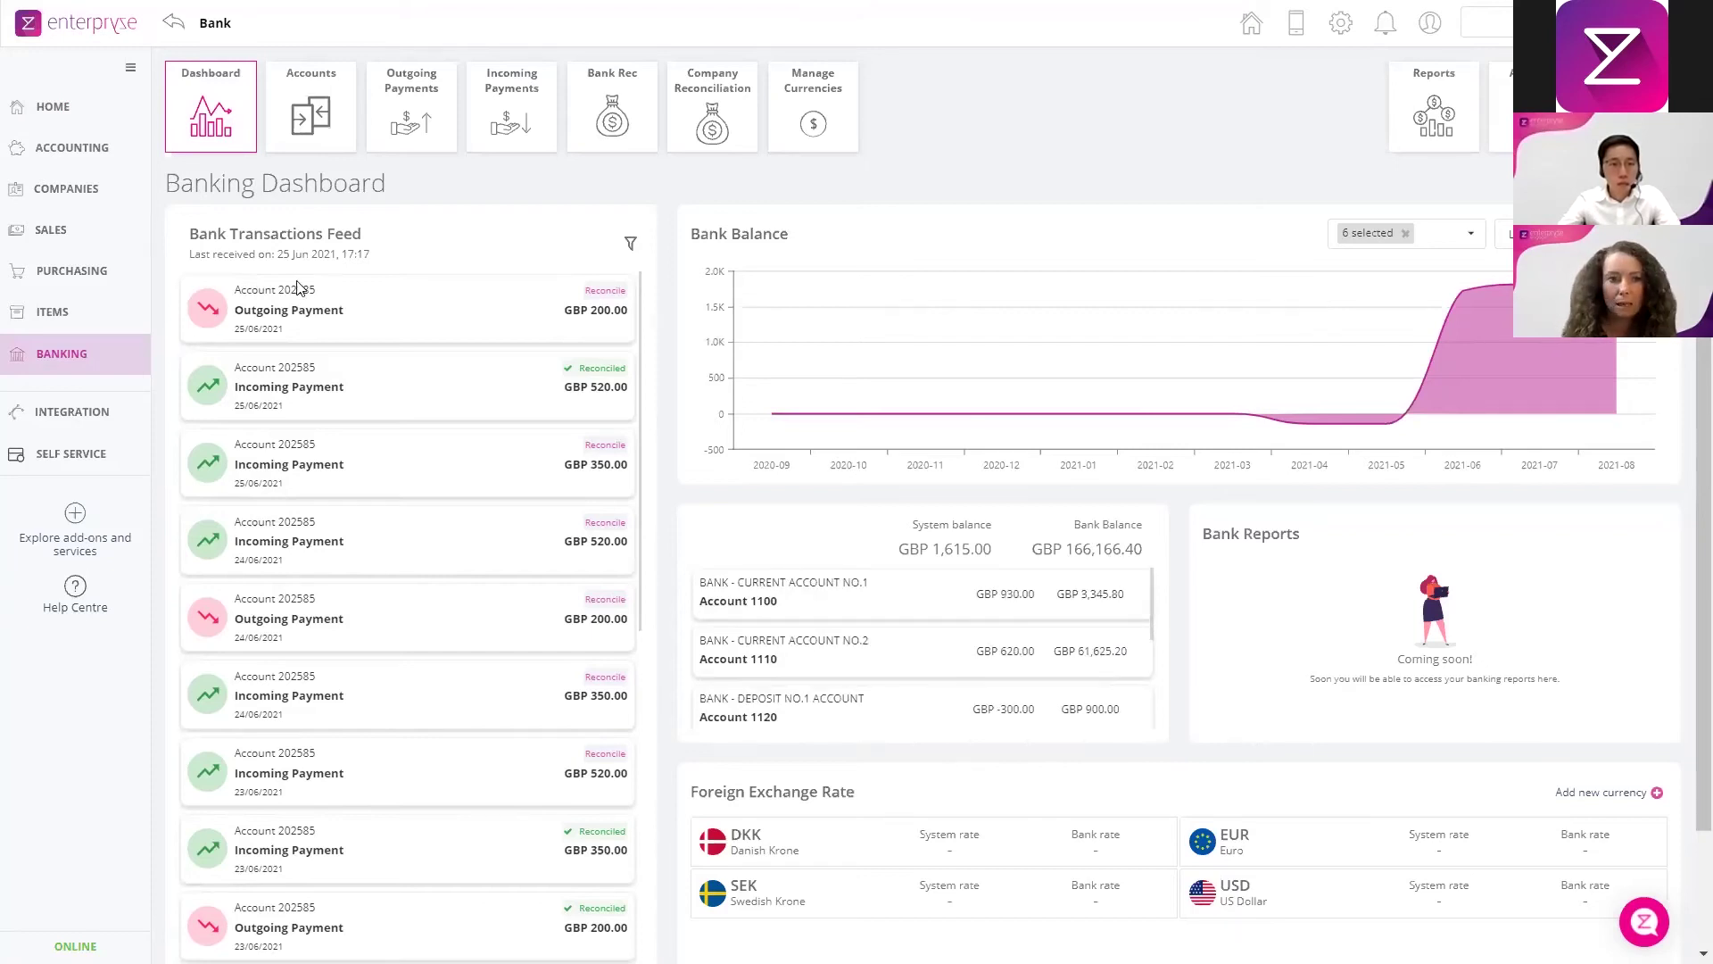
# From the bank accounts list, start connecting a bank feed through Plaid, review the shared data categories and continue to bank selection
pyautogui.click(296, 119)
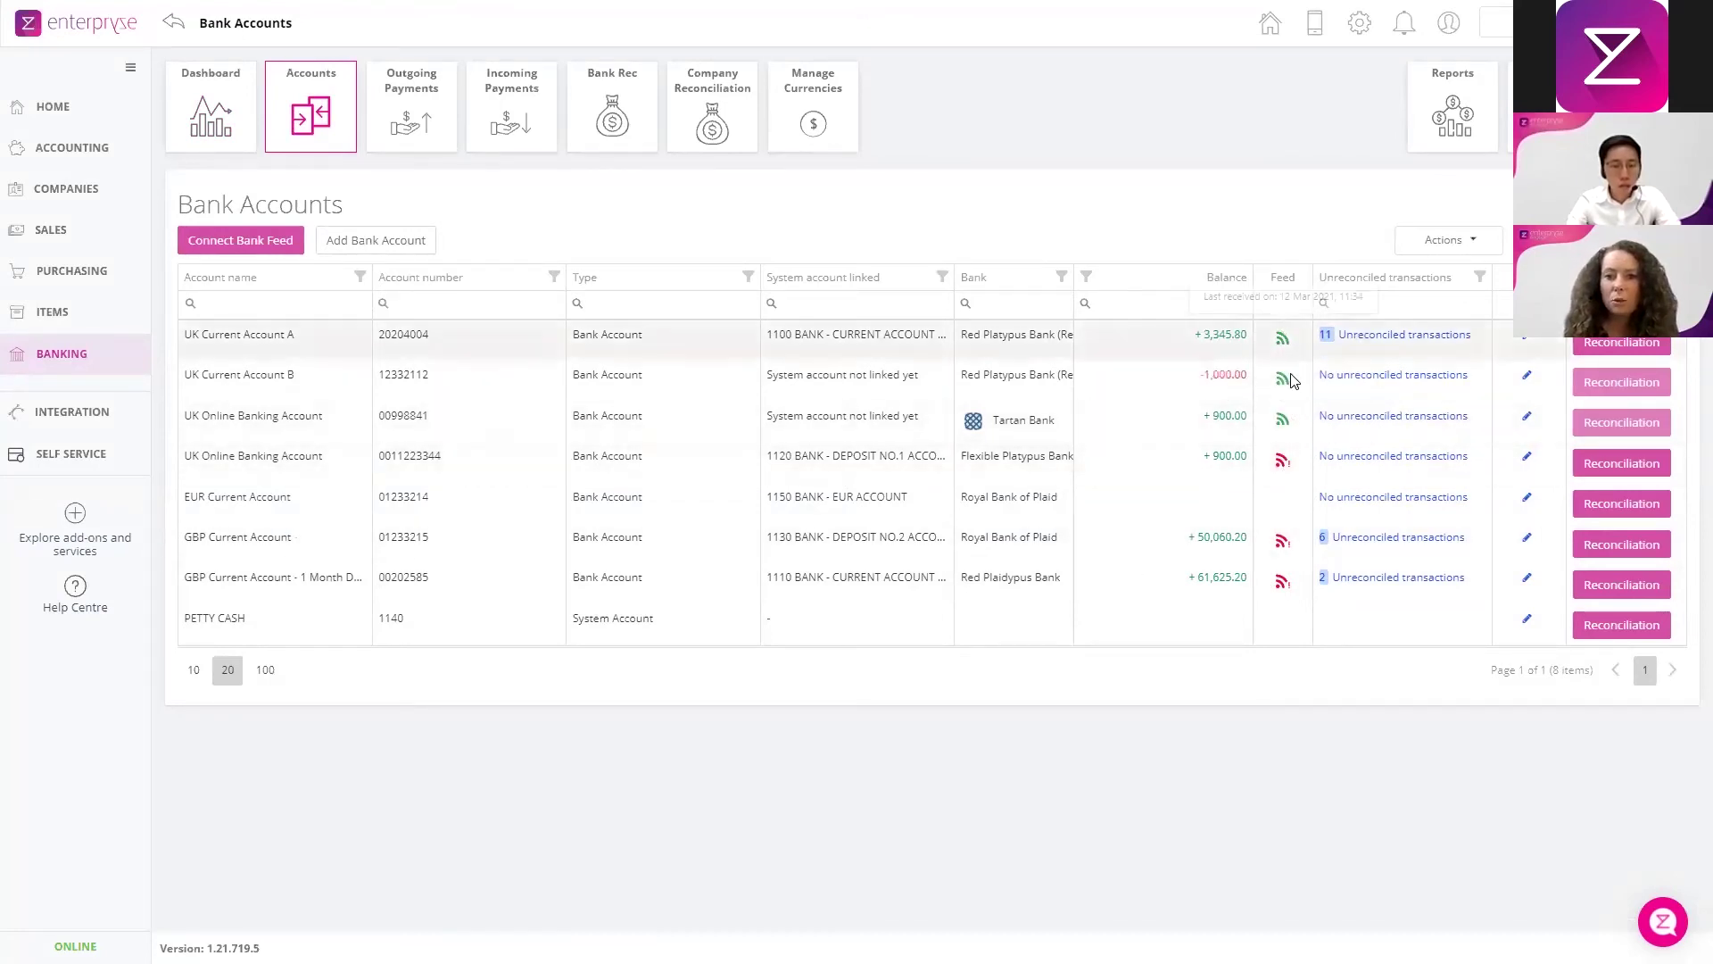
pyautogui.click(244, 242)
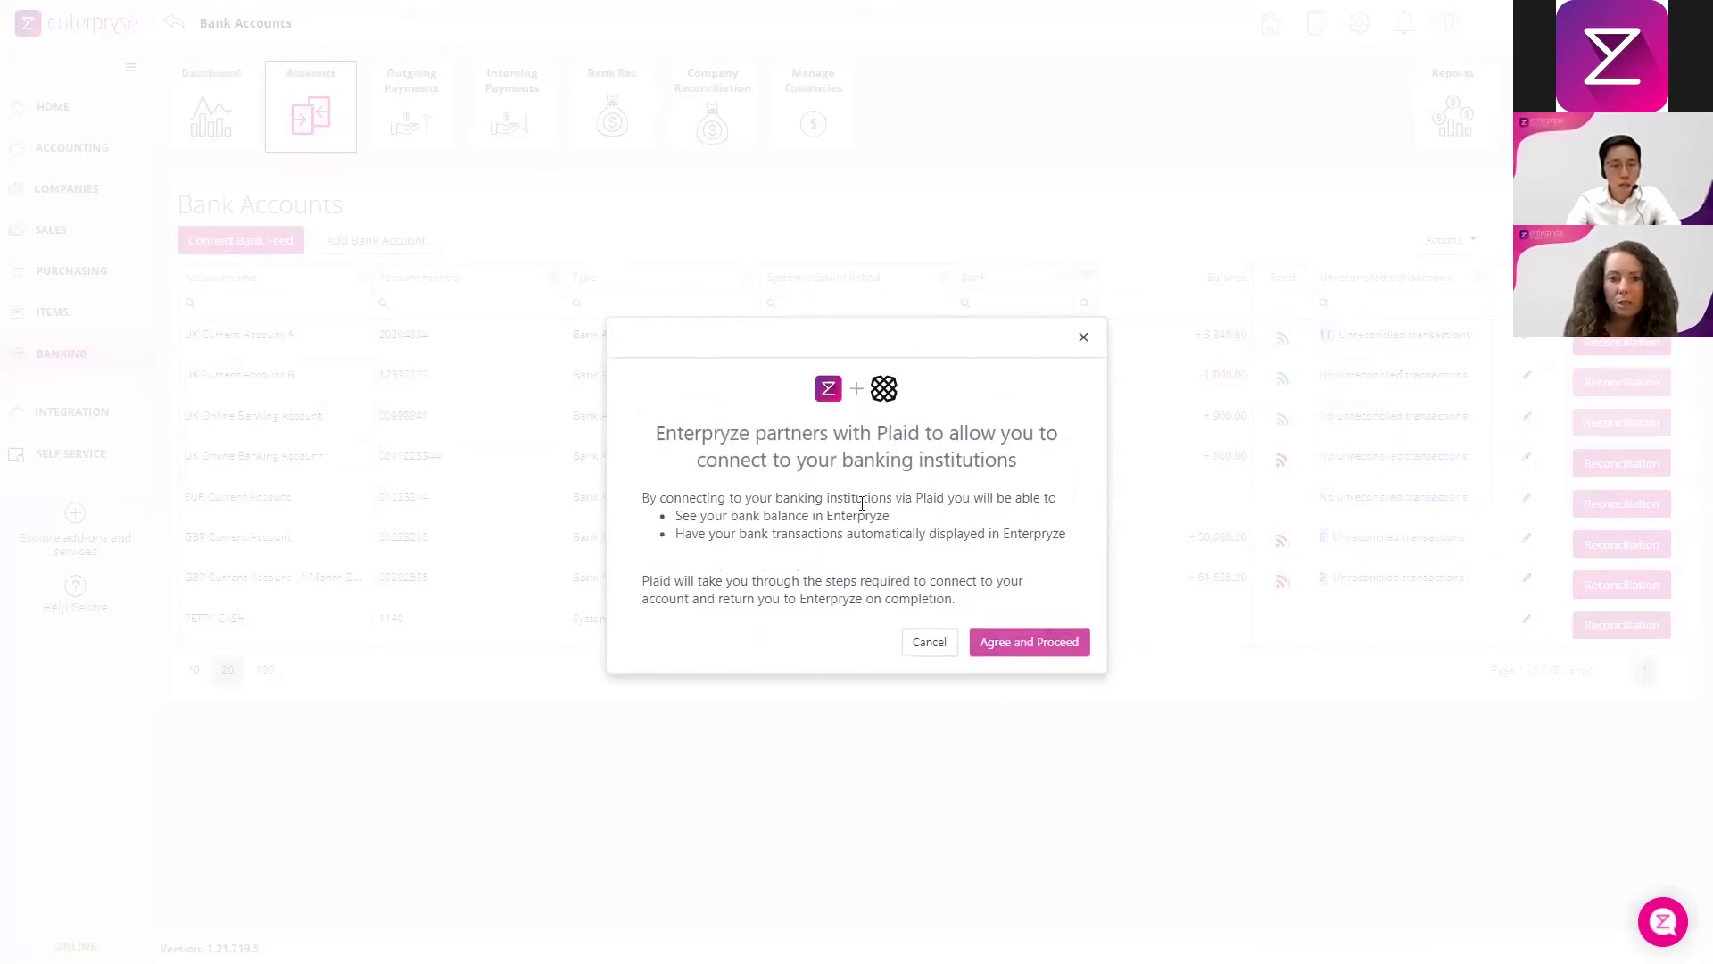
pyautogui.click(1040, 643)
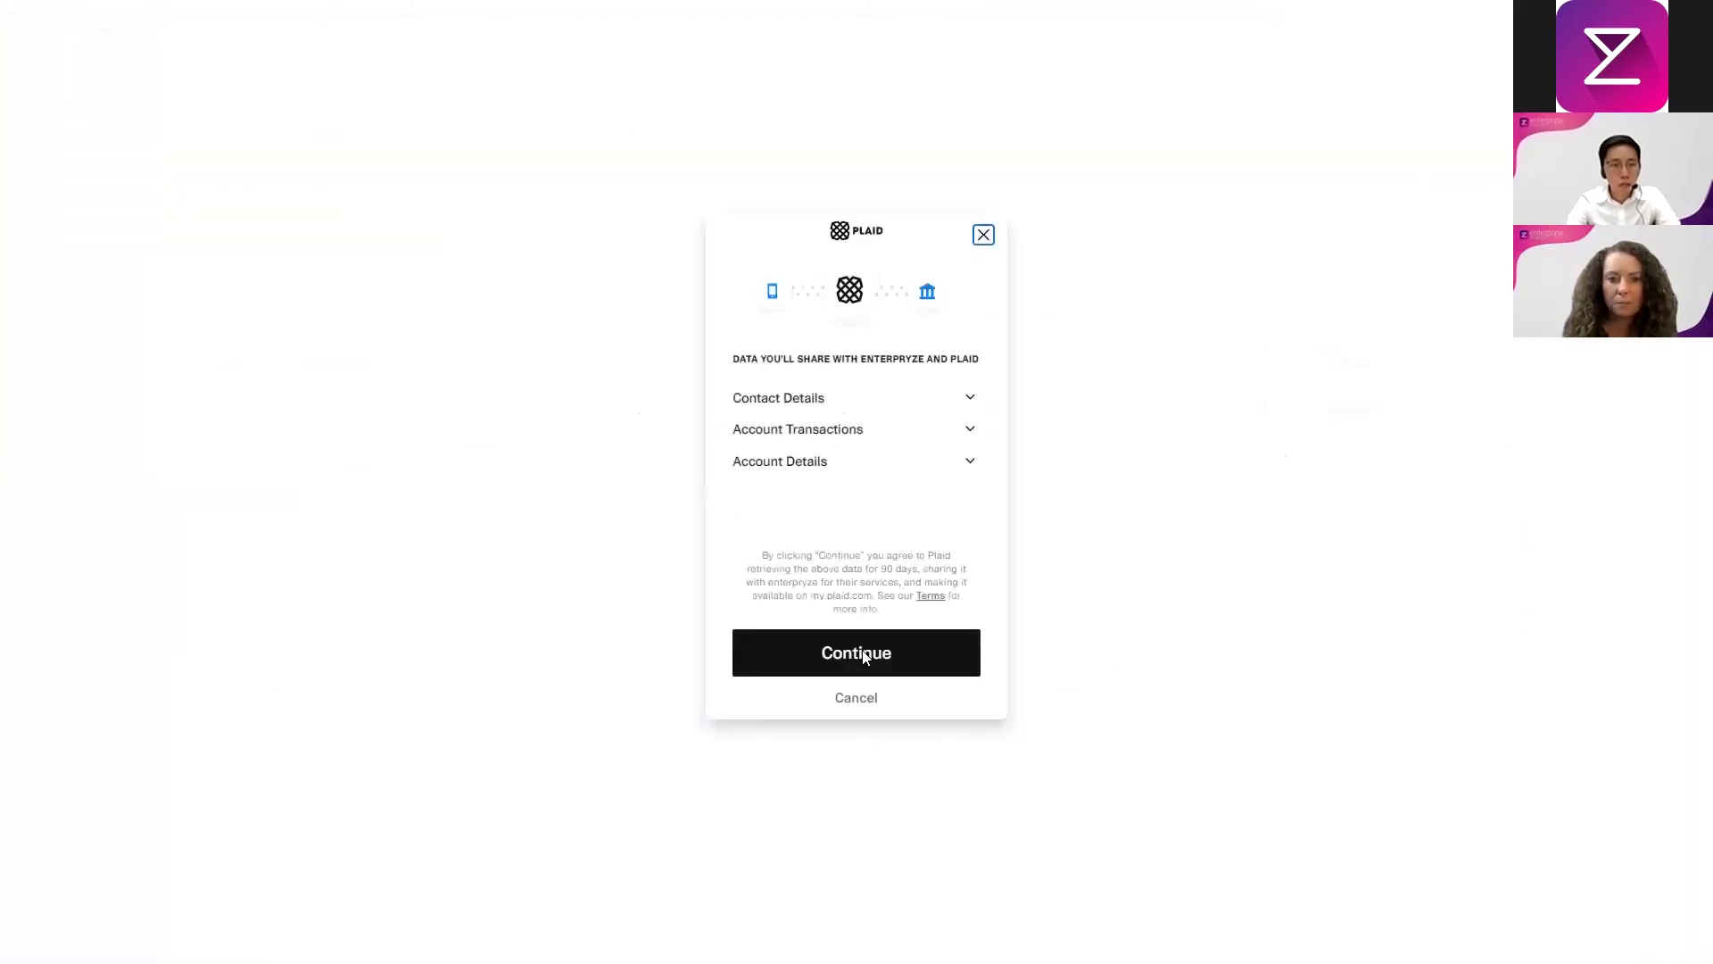
pyautogui.click(971, 403)
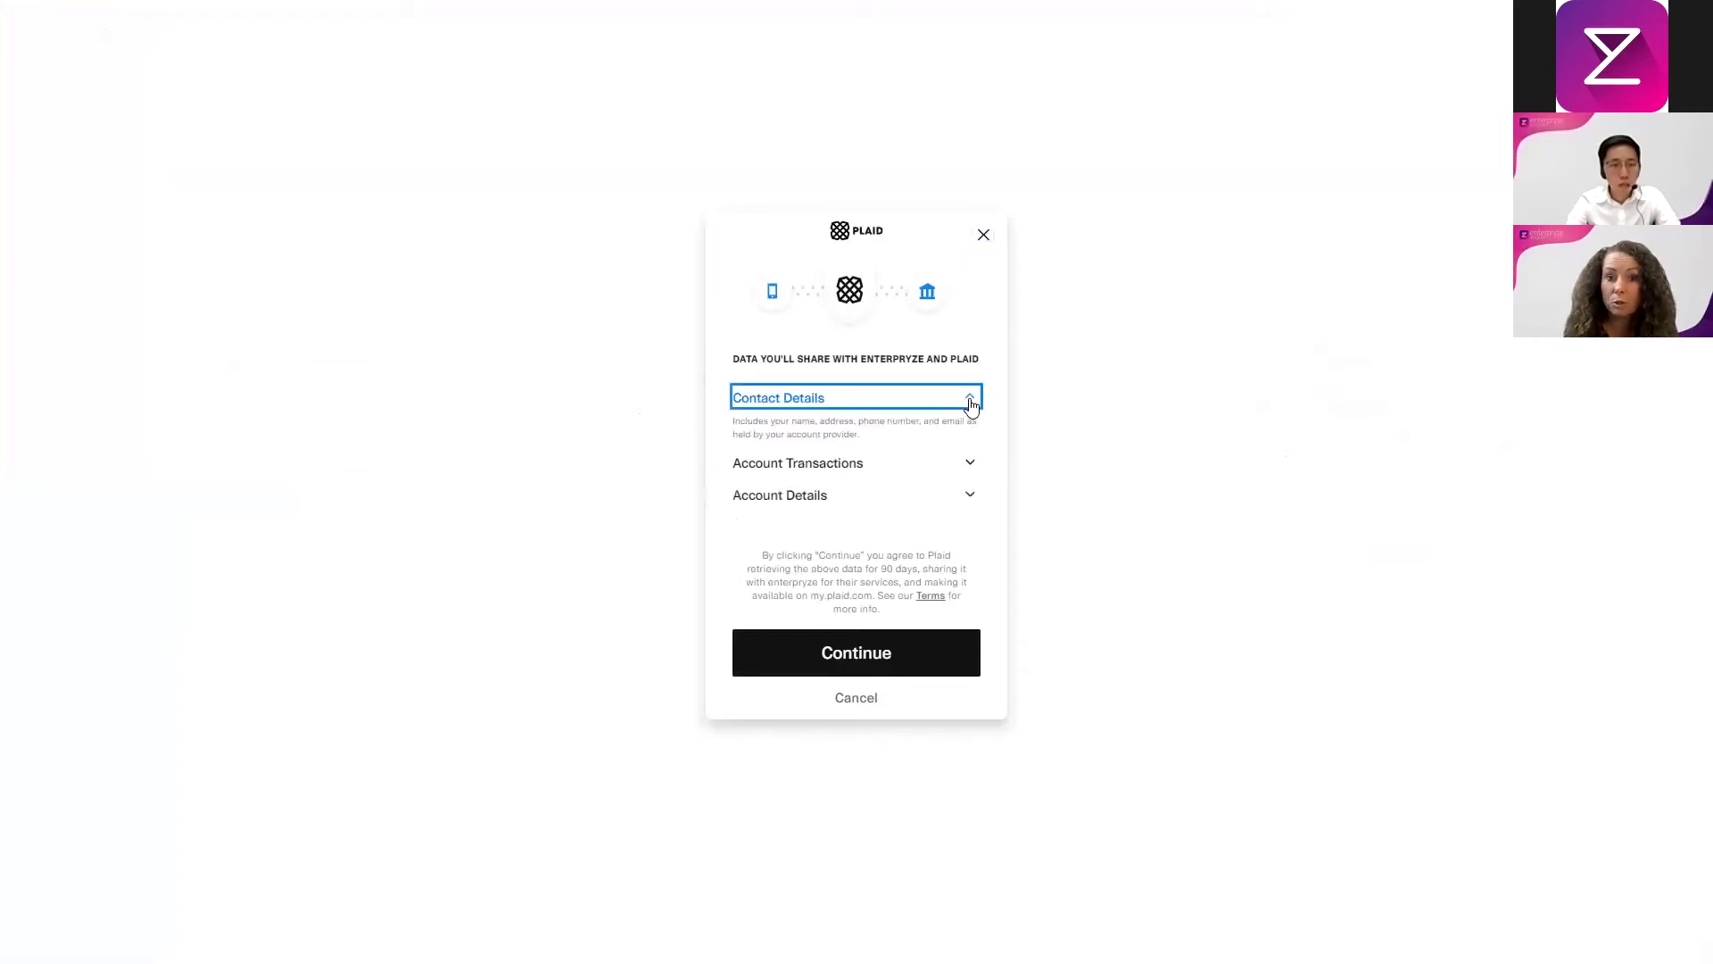
pyautogui.click(971, 464)
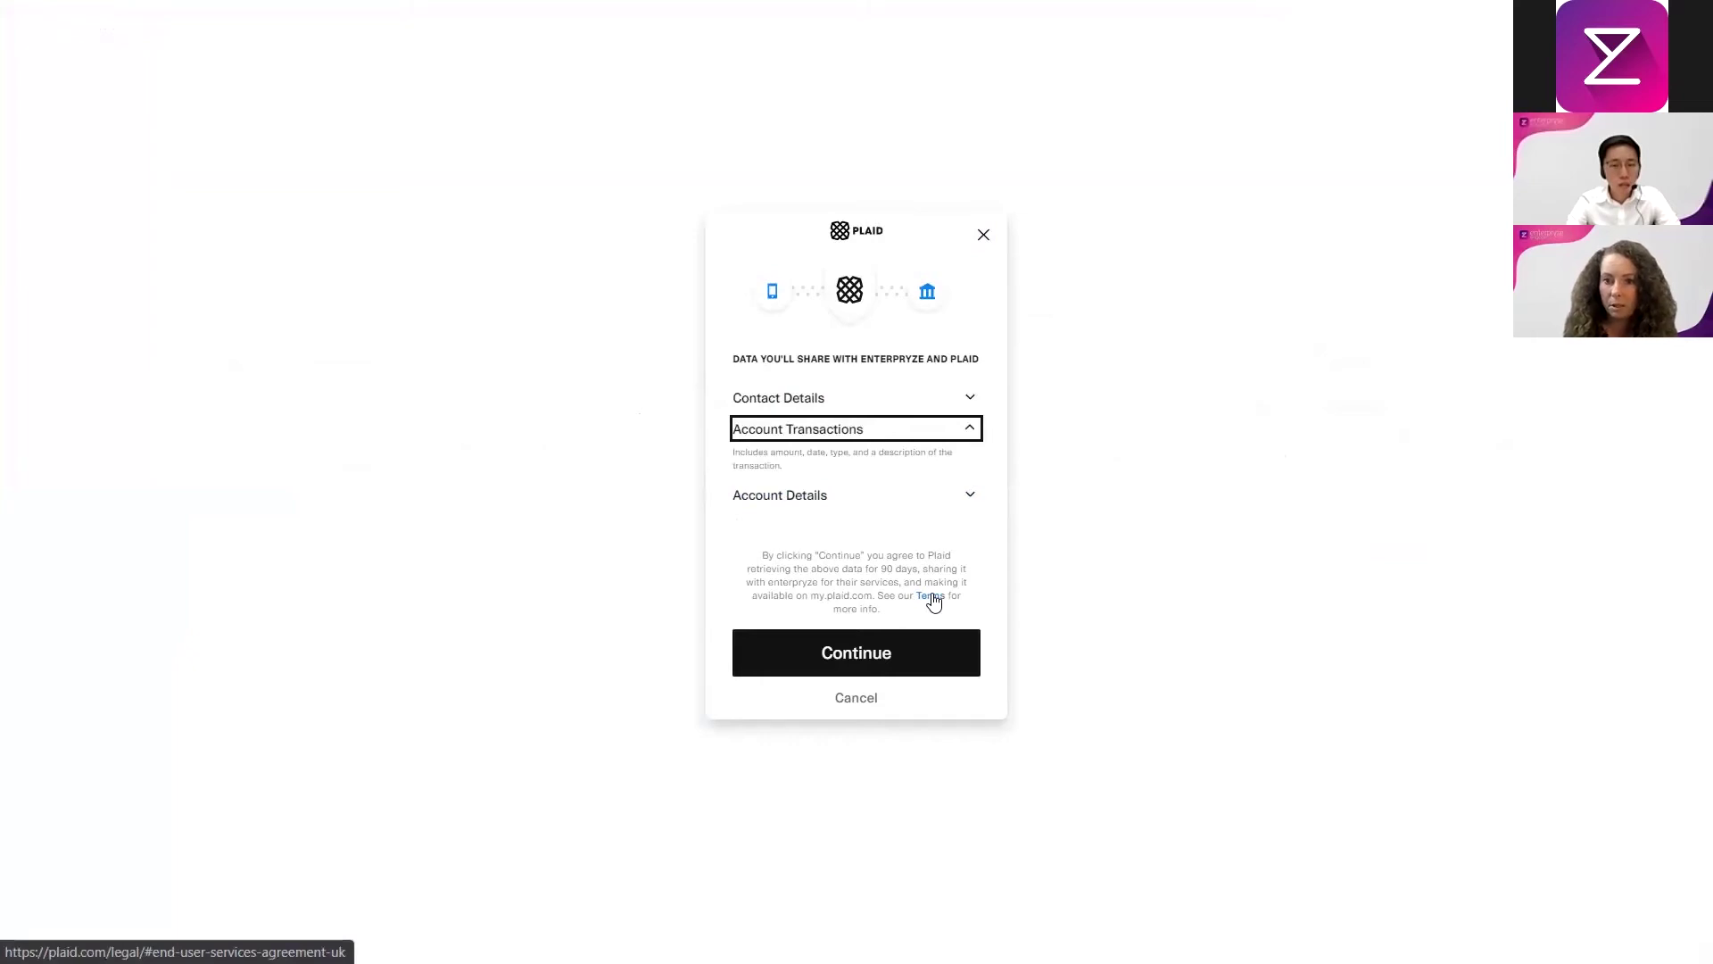
pyautogui.click(873, 661)
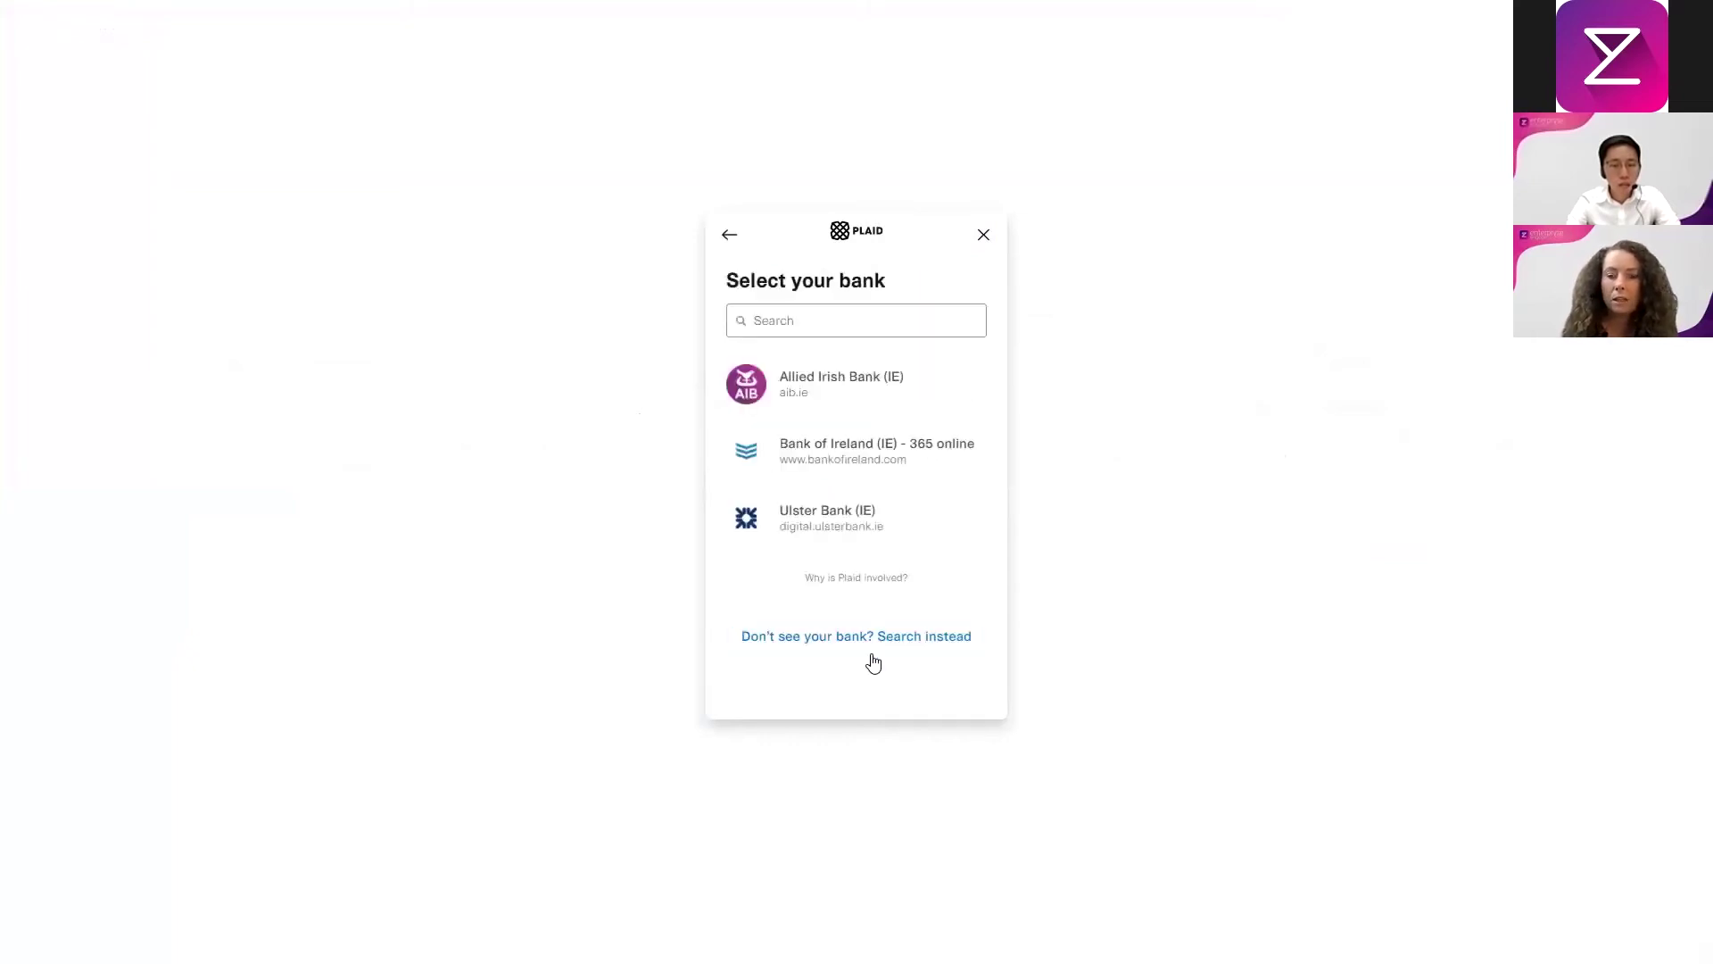
# Search the available banks for "Bank of ireland" and close the Plaid connection without choosing a bank
pyautogui.click(771, 320)
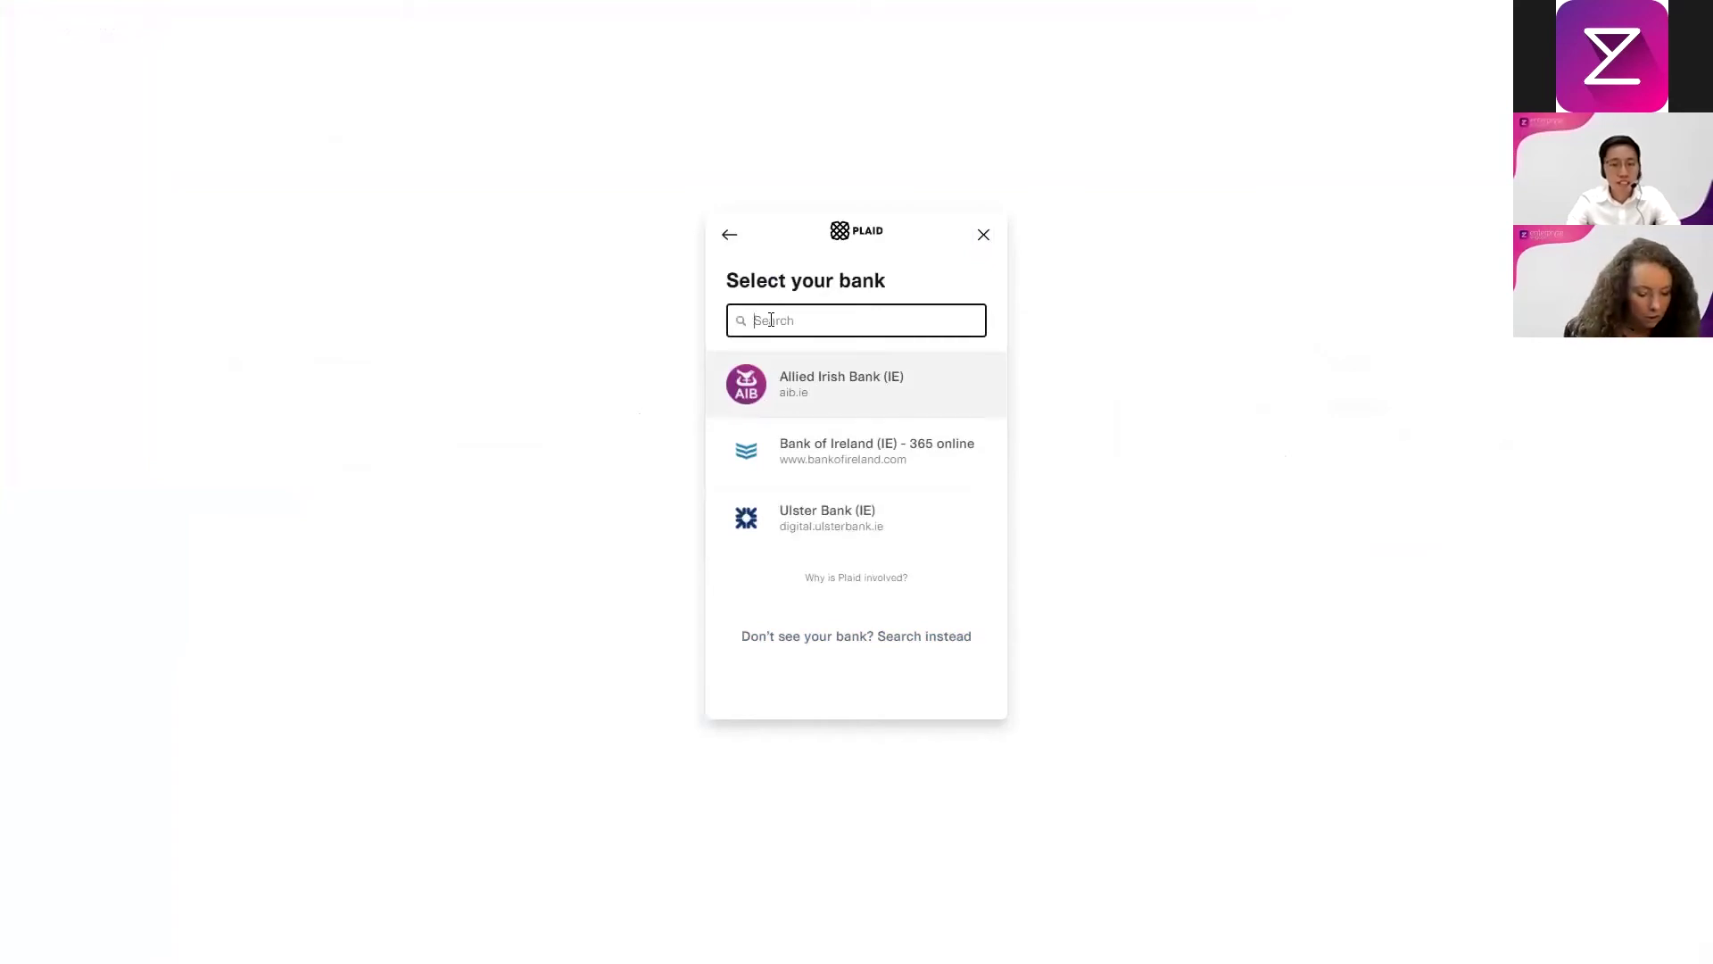
pyautogui.write('Bank of irelamd')
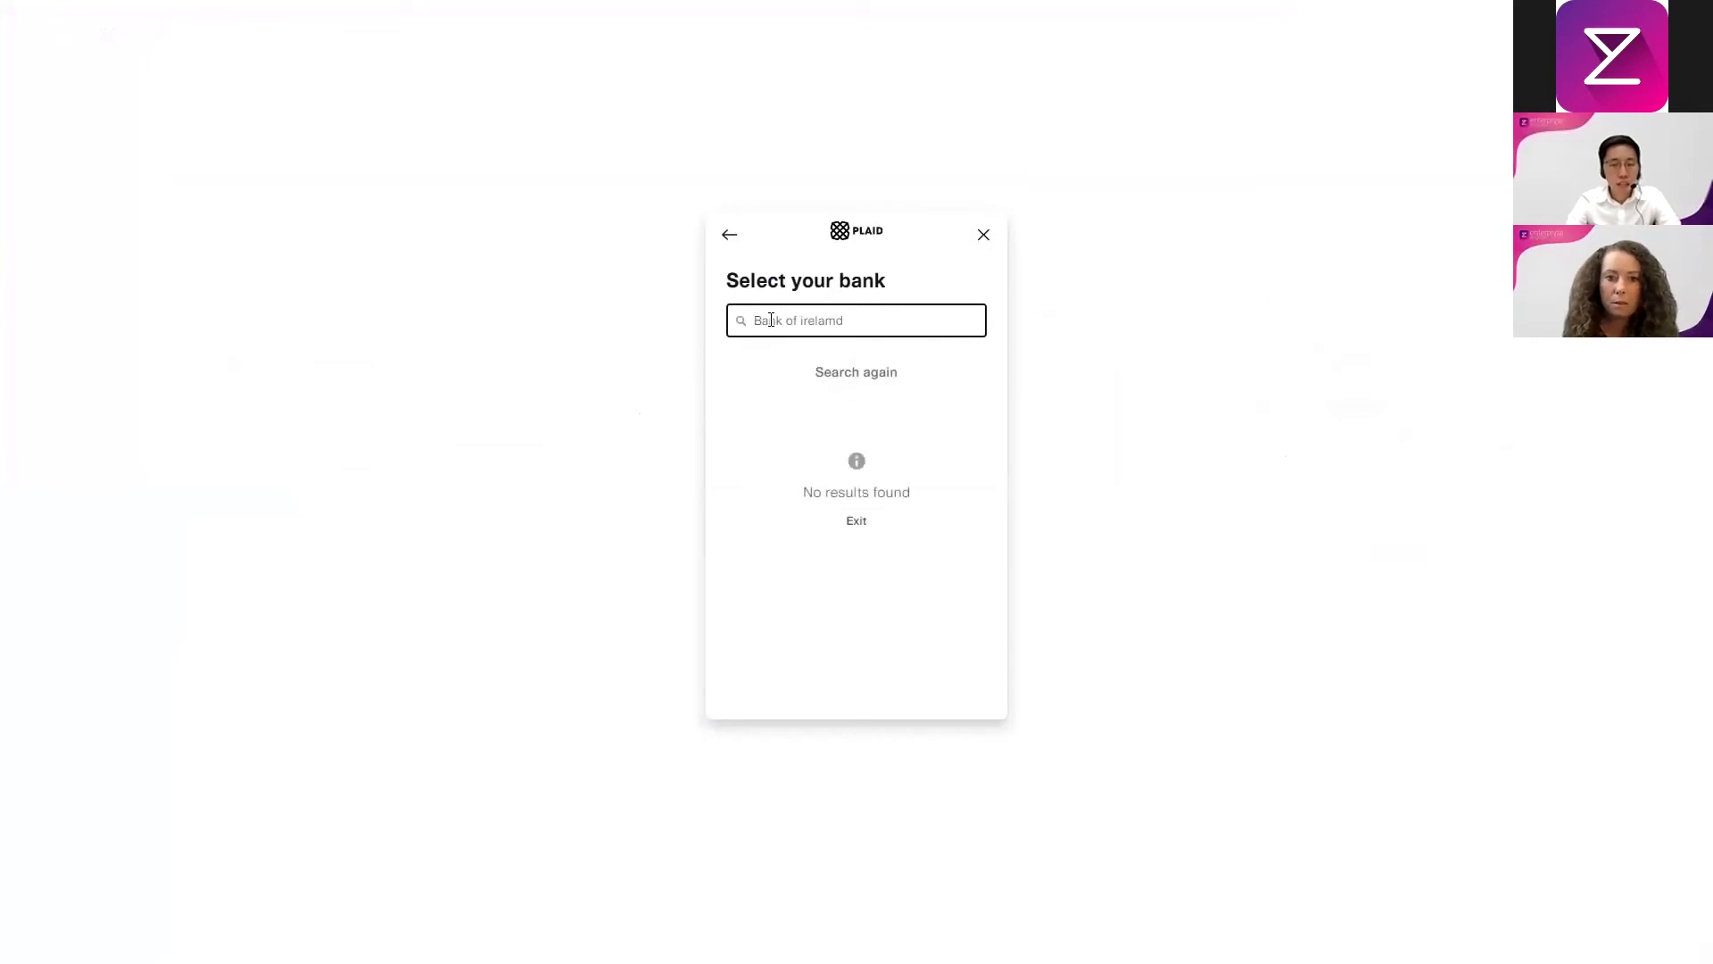
pyautogui.press('BackSpace')
pyautogui.press('BackSpace')
pyautogui.write('nd')
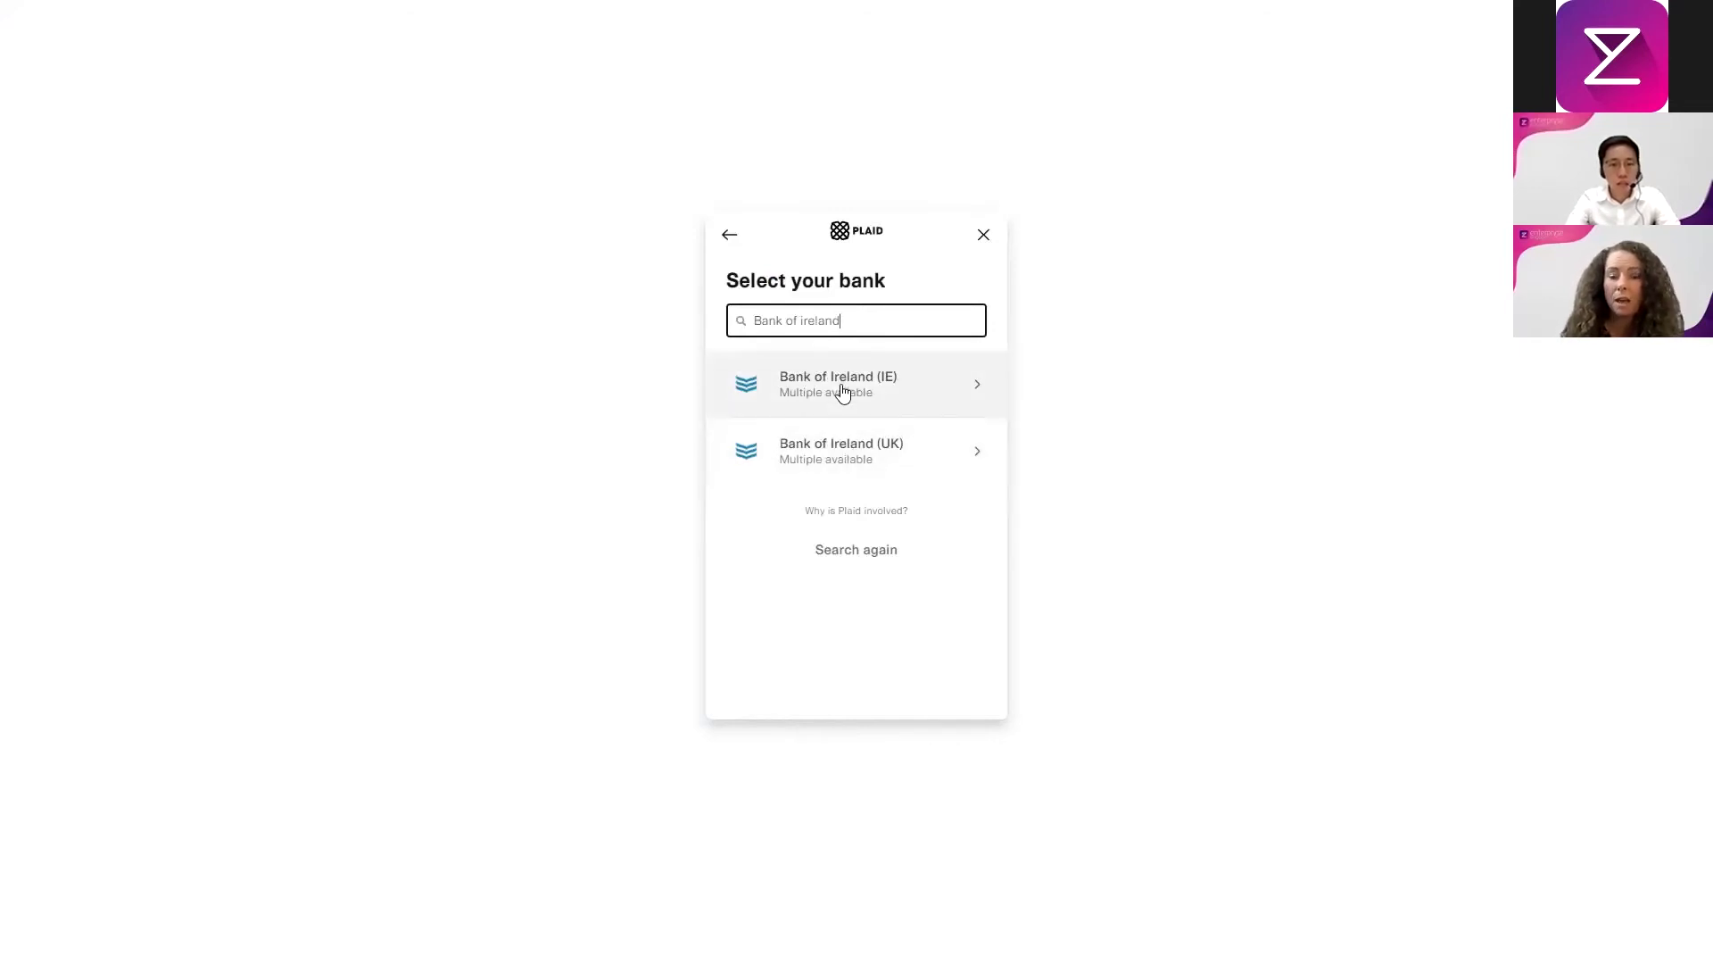
pyautogui.click(983, 238)
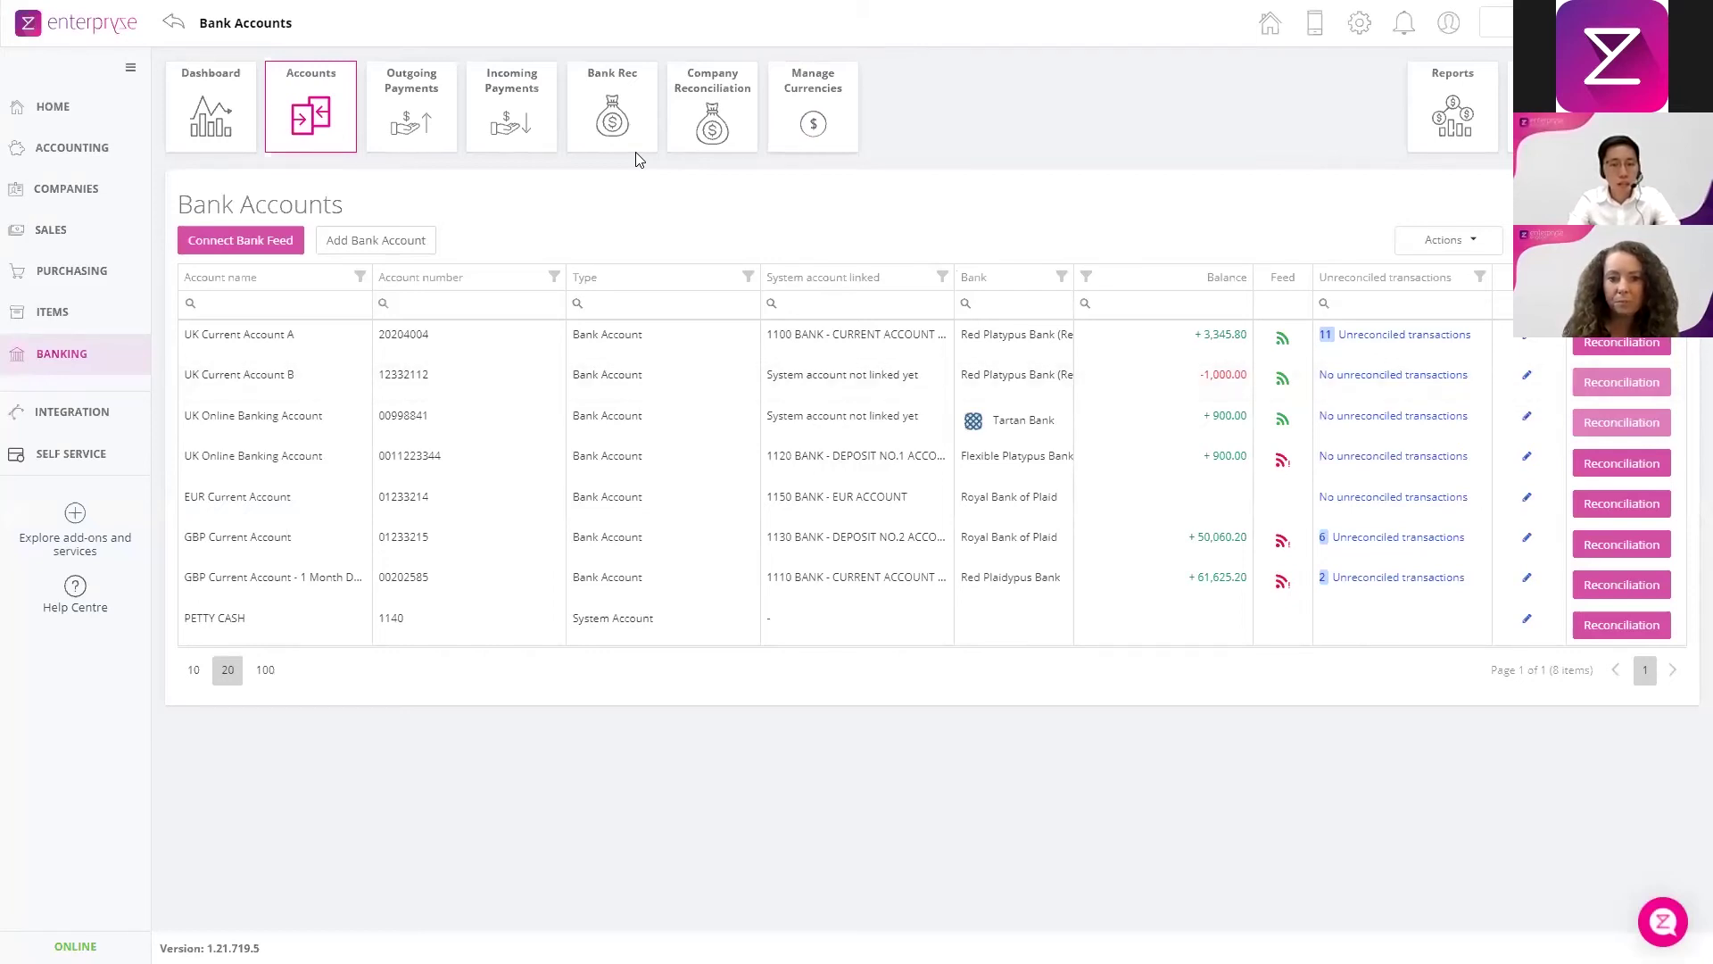
# Switch to the slideshow and advance it to the Budgets & Targets slide
pyautogui.hotkey('alt', 'Tab')
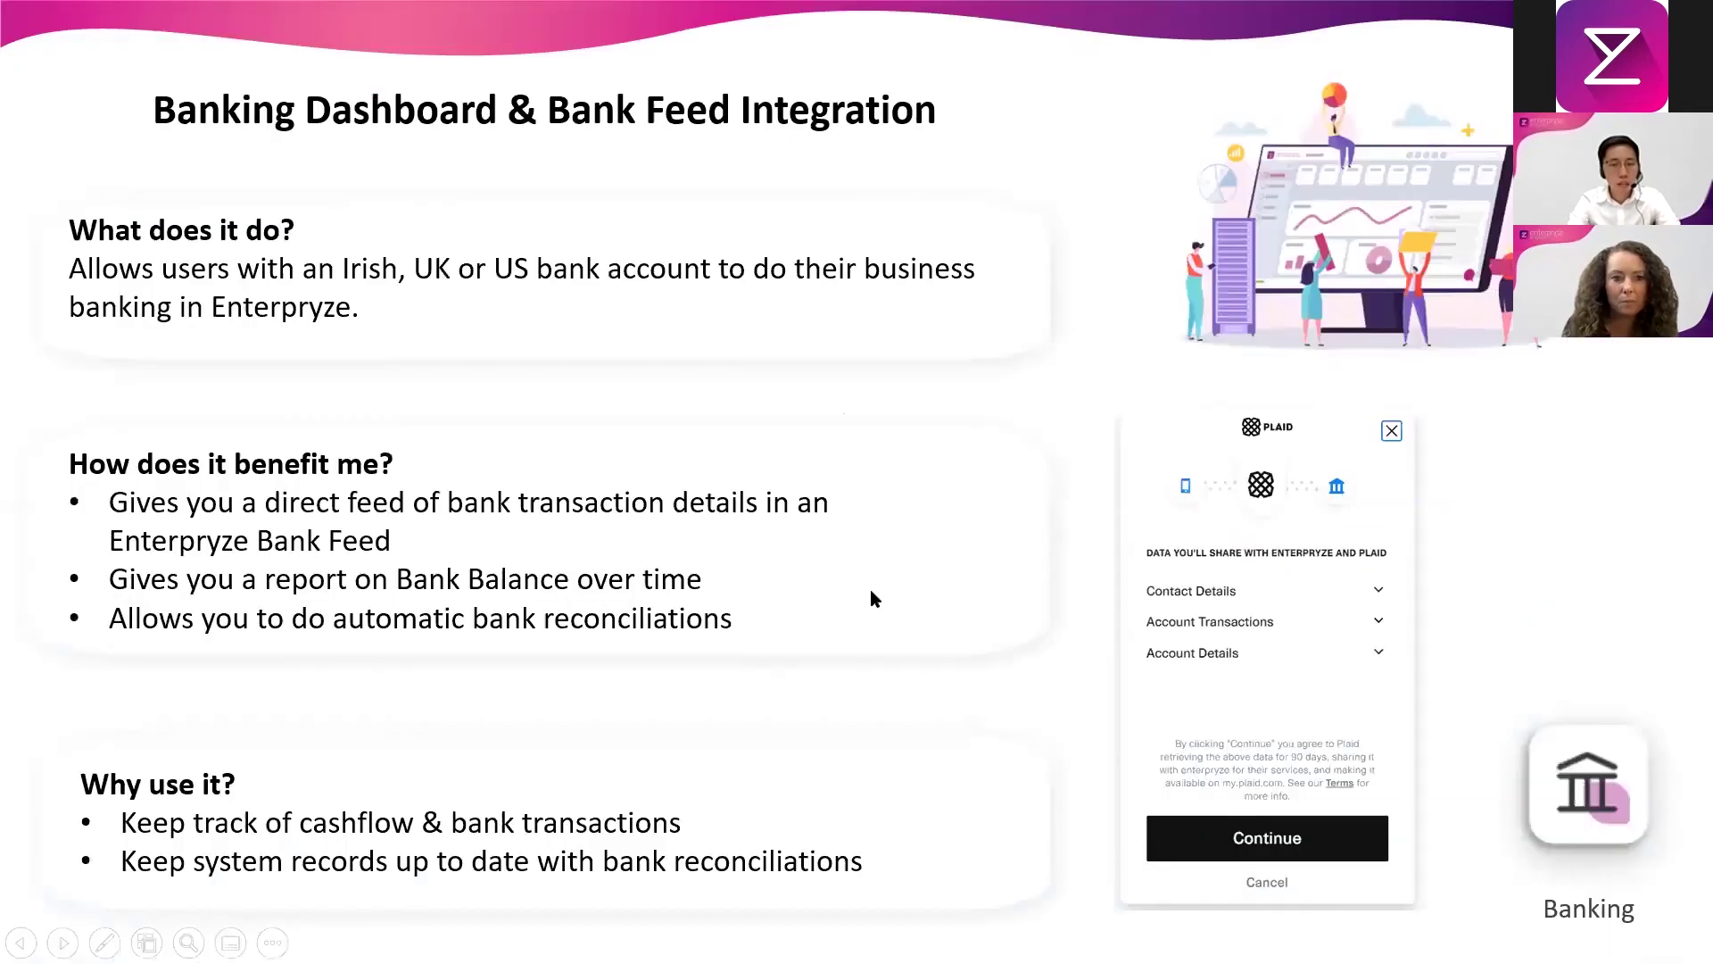
pyautogui.click(866, 511)
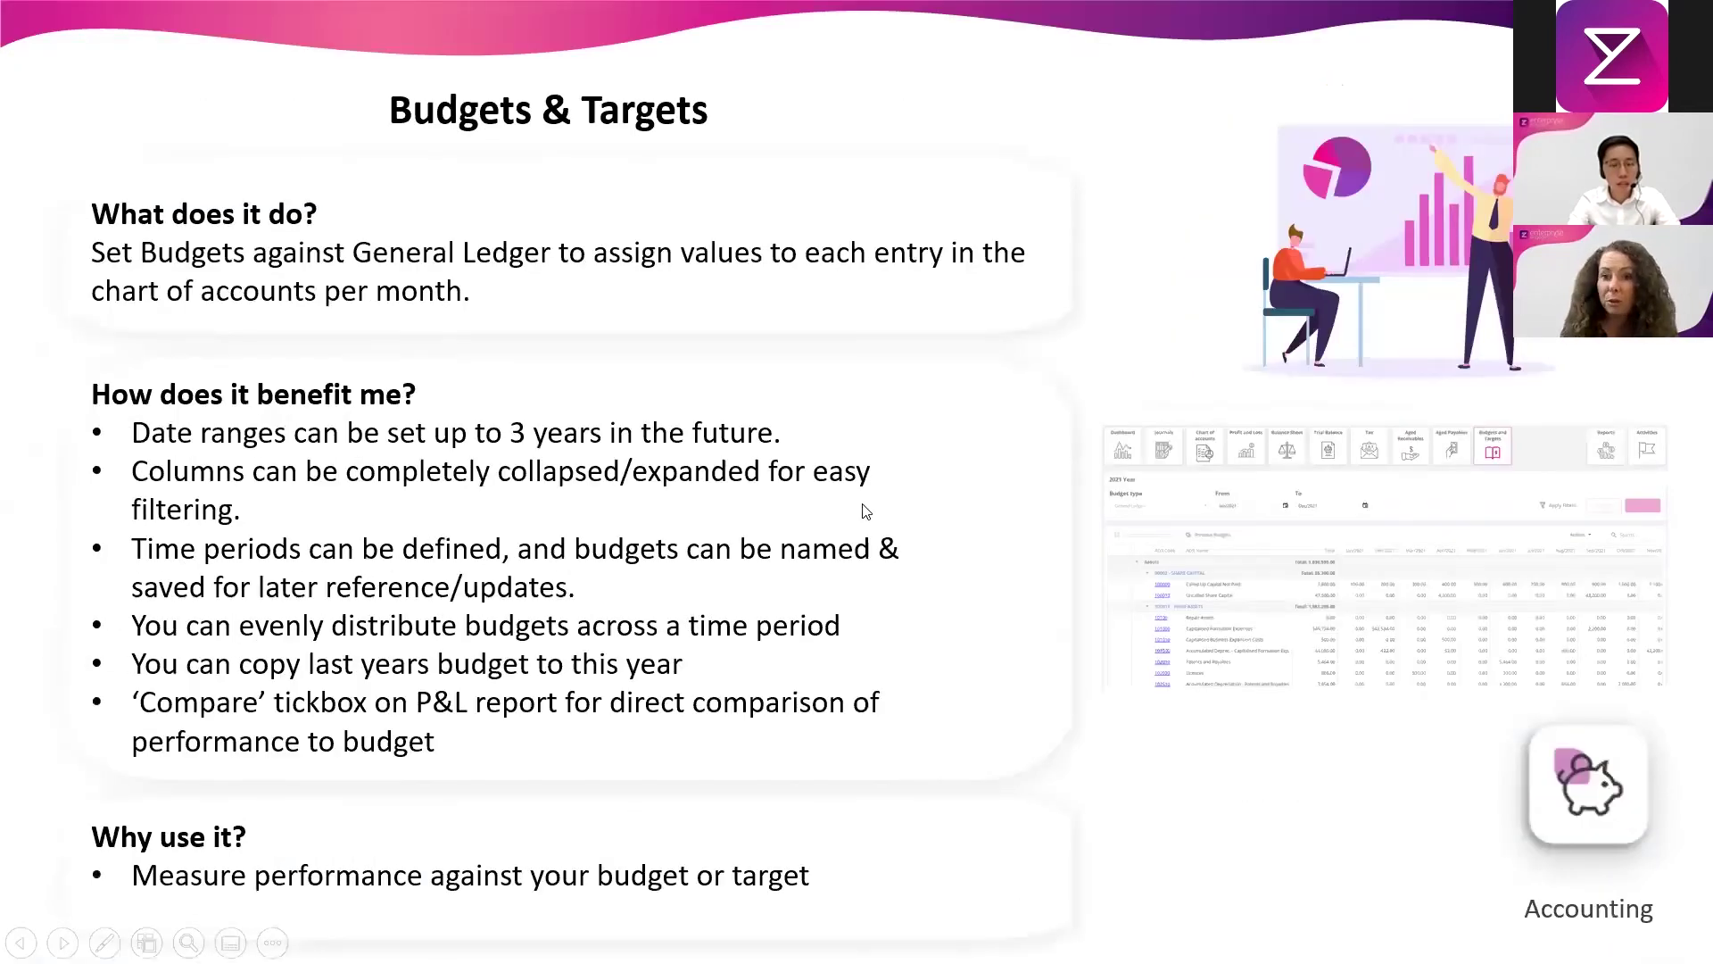
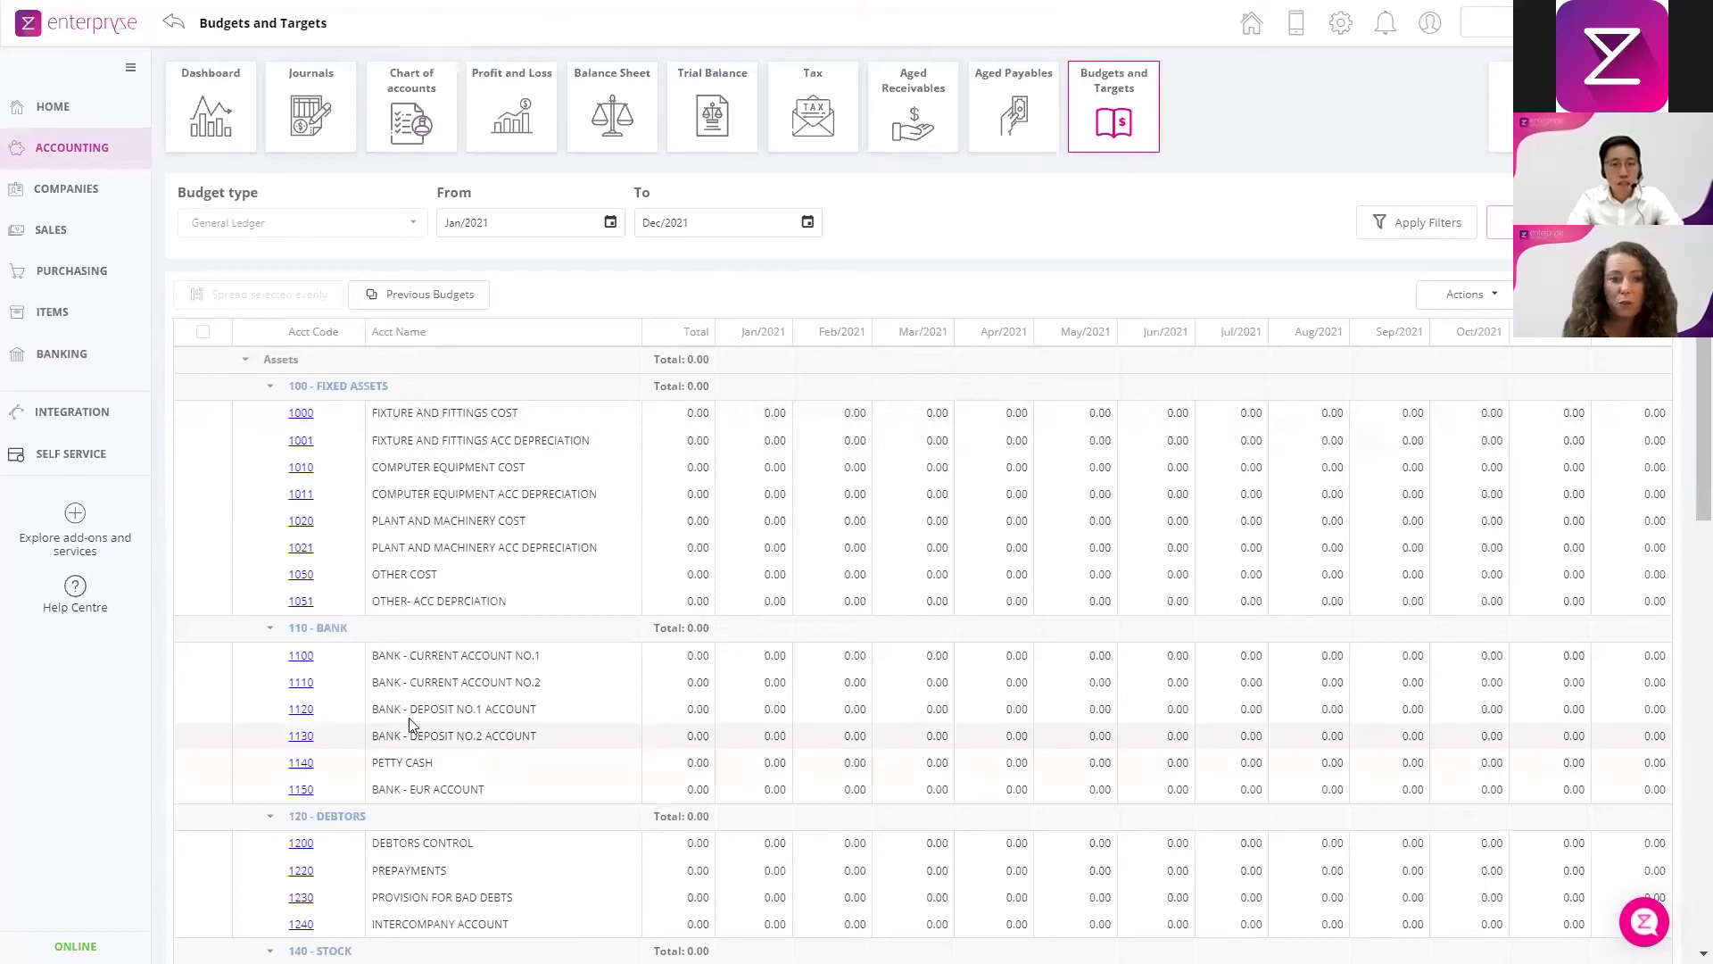
# Collapse the Assets group in the Budgets and Targets table
pyautogui.click(248, 362)
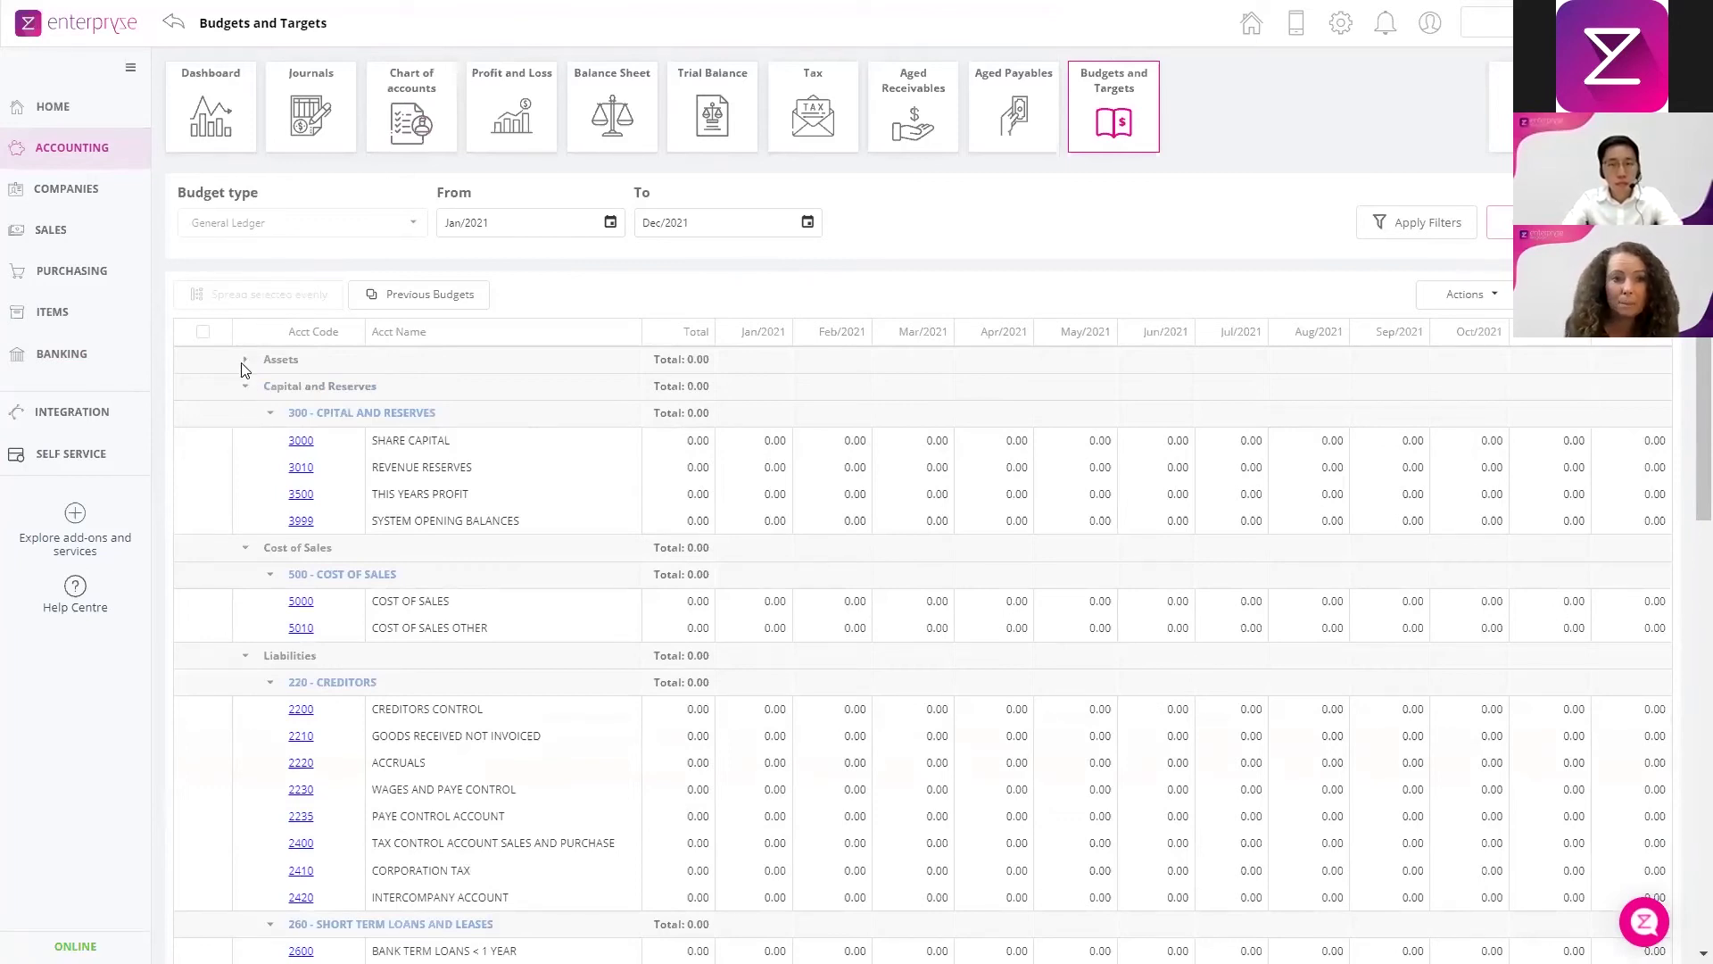
# Collapse the Capital and Reserves group in the budget table, keeping the Cost of Sales group expanded
pyautogui.click(246, 389)
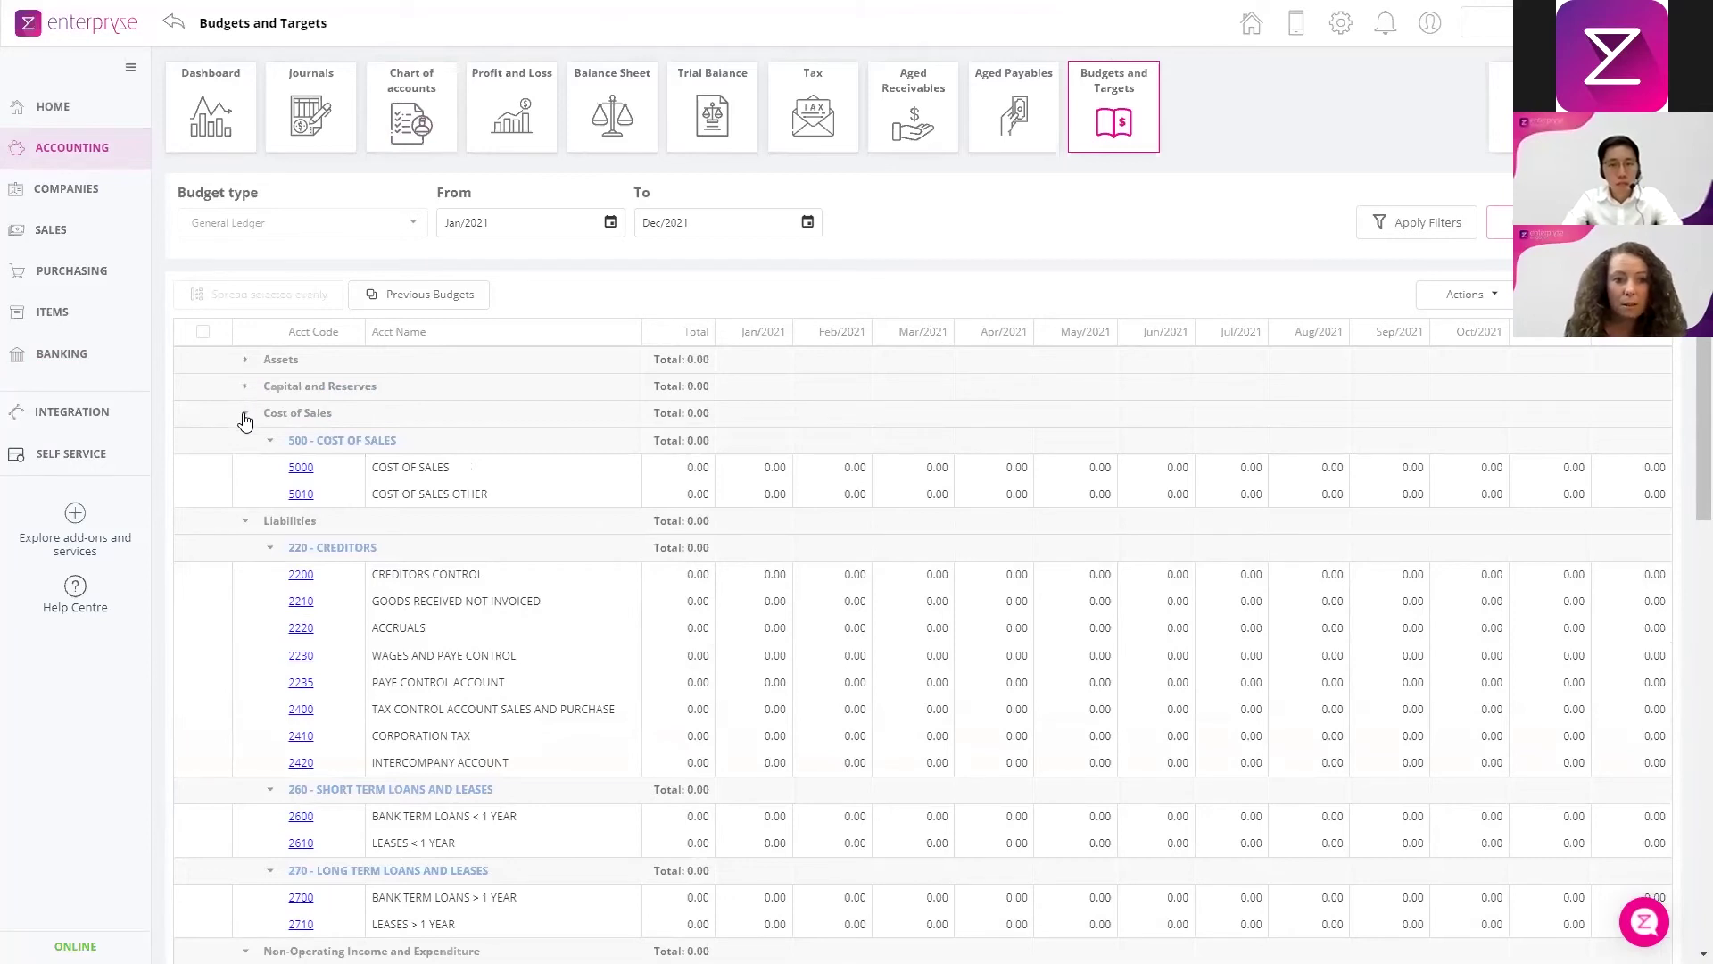
pyautogui.click(245, 416)
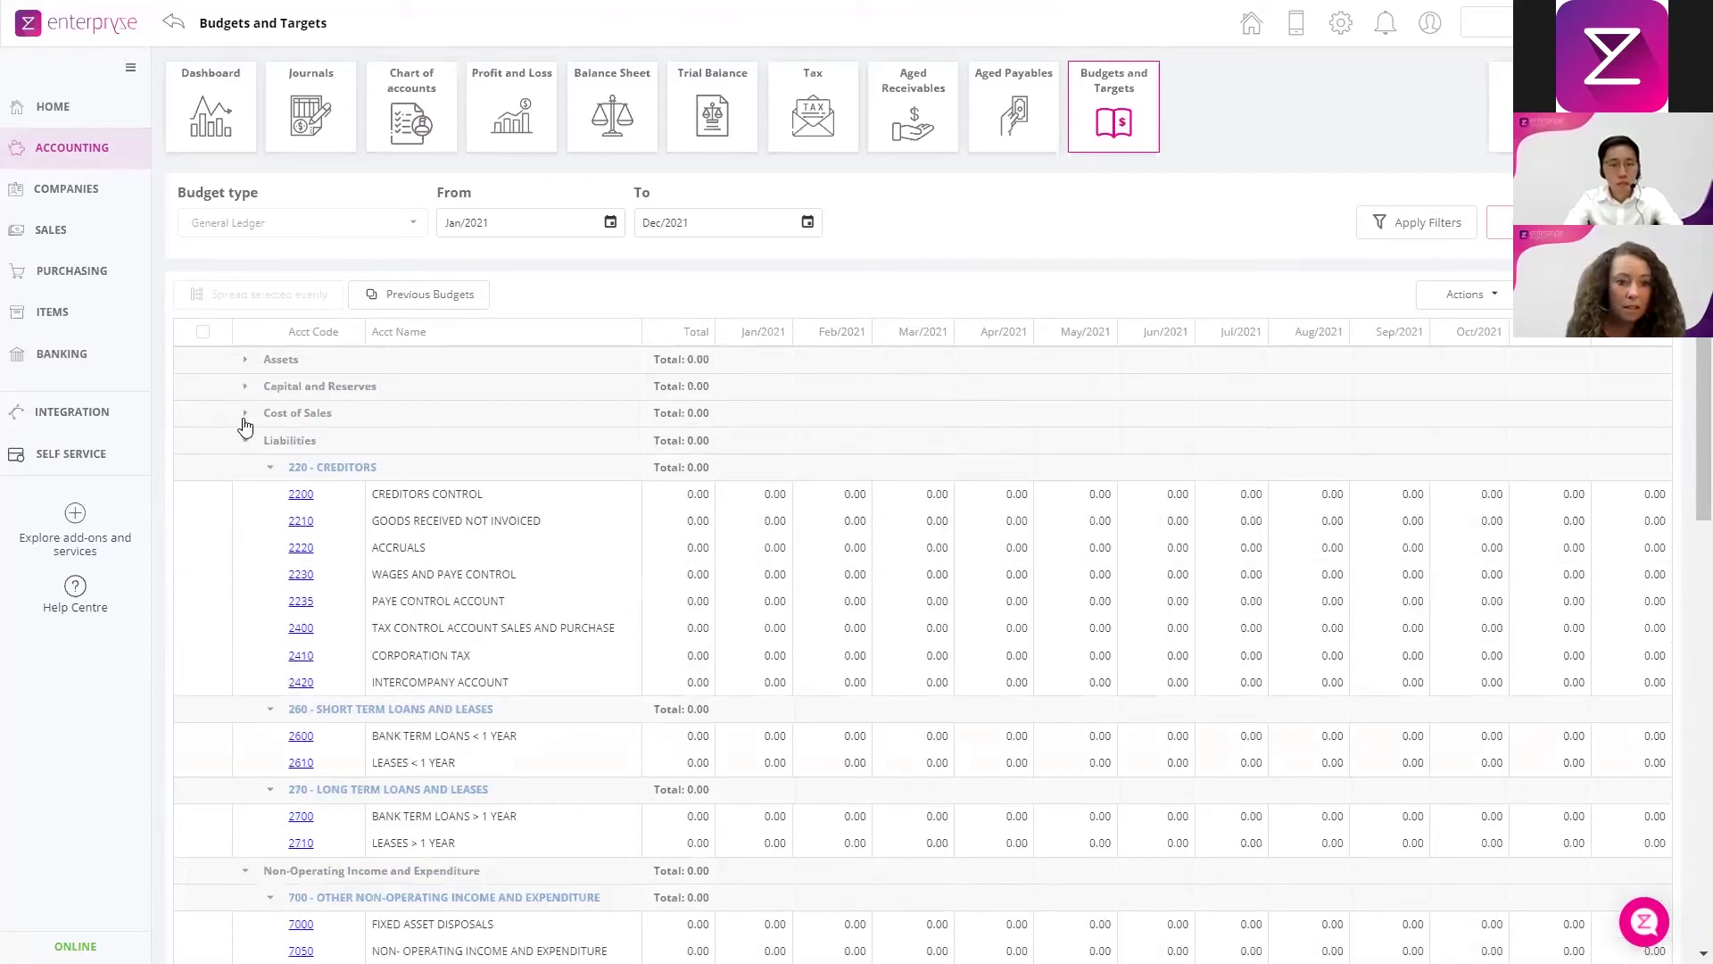
pyautogui.click(246, 415)
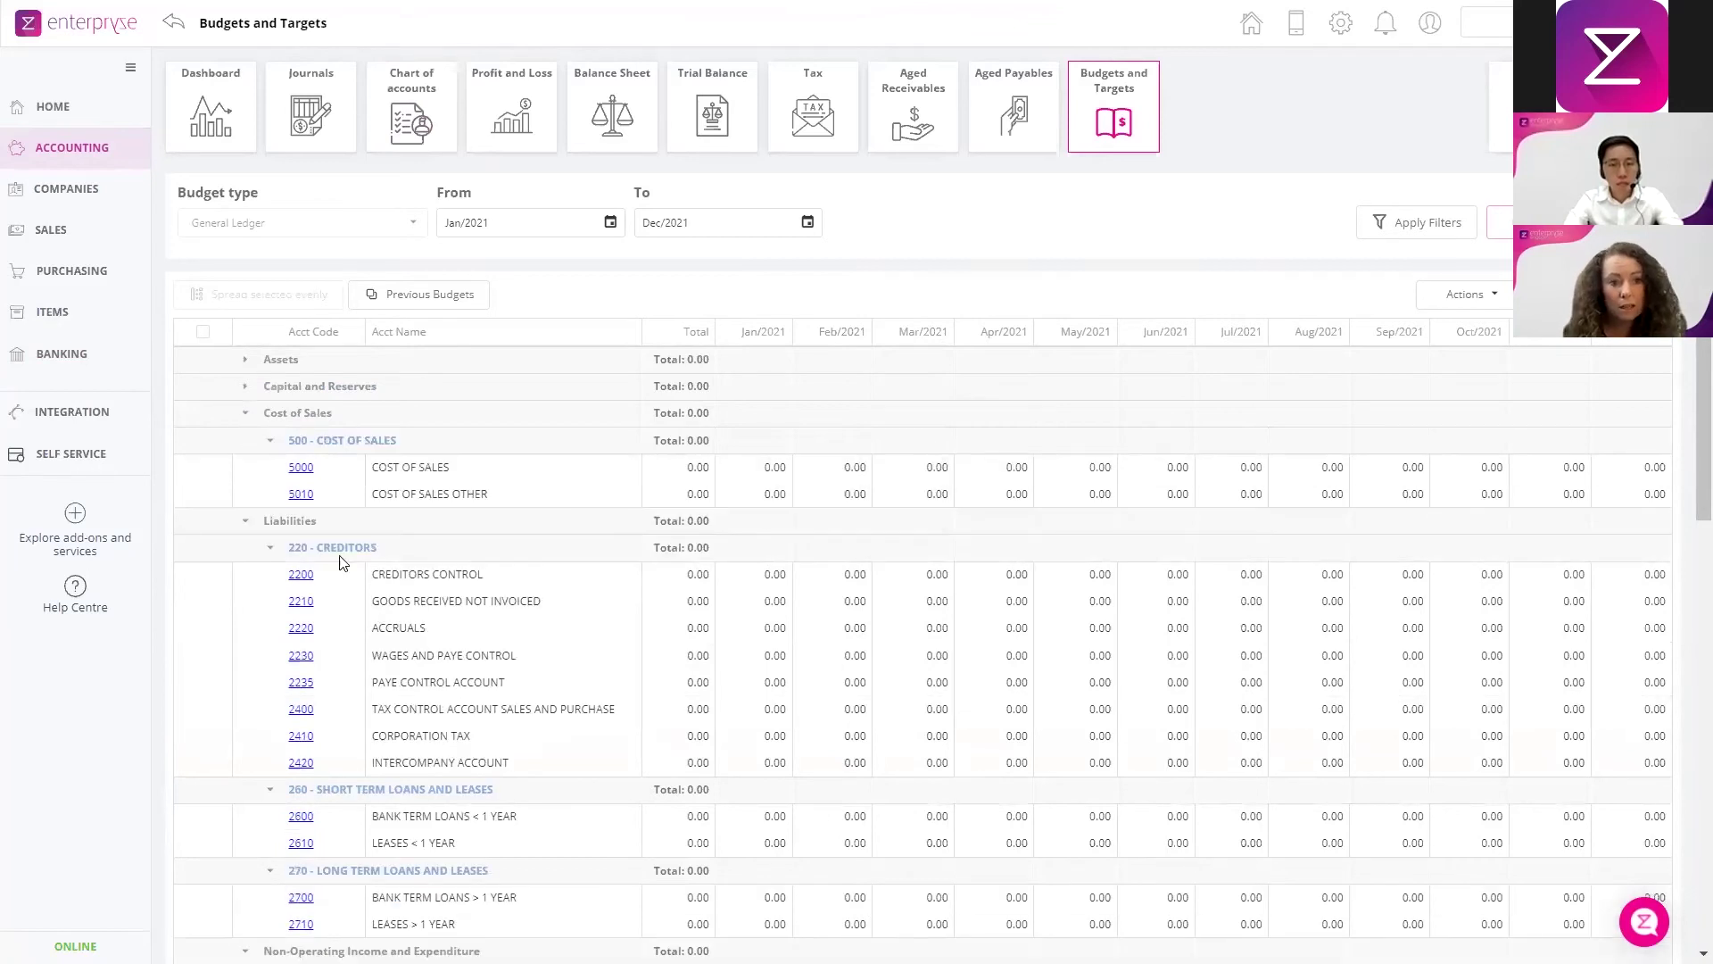
# Set the total budget for account 6105 Accomodation under Staff Expenses to 50000
pyautogui.scroll(-3, 343, 568)
pyautogui.scroll(-5, 344, 569)
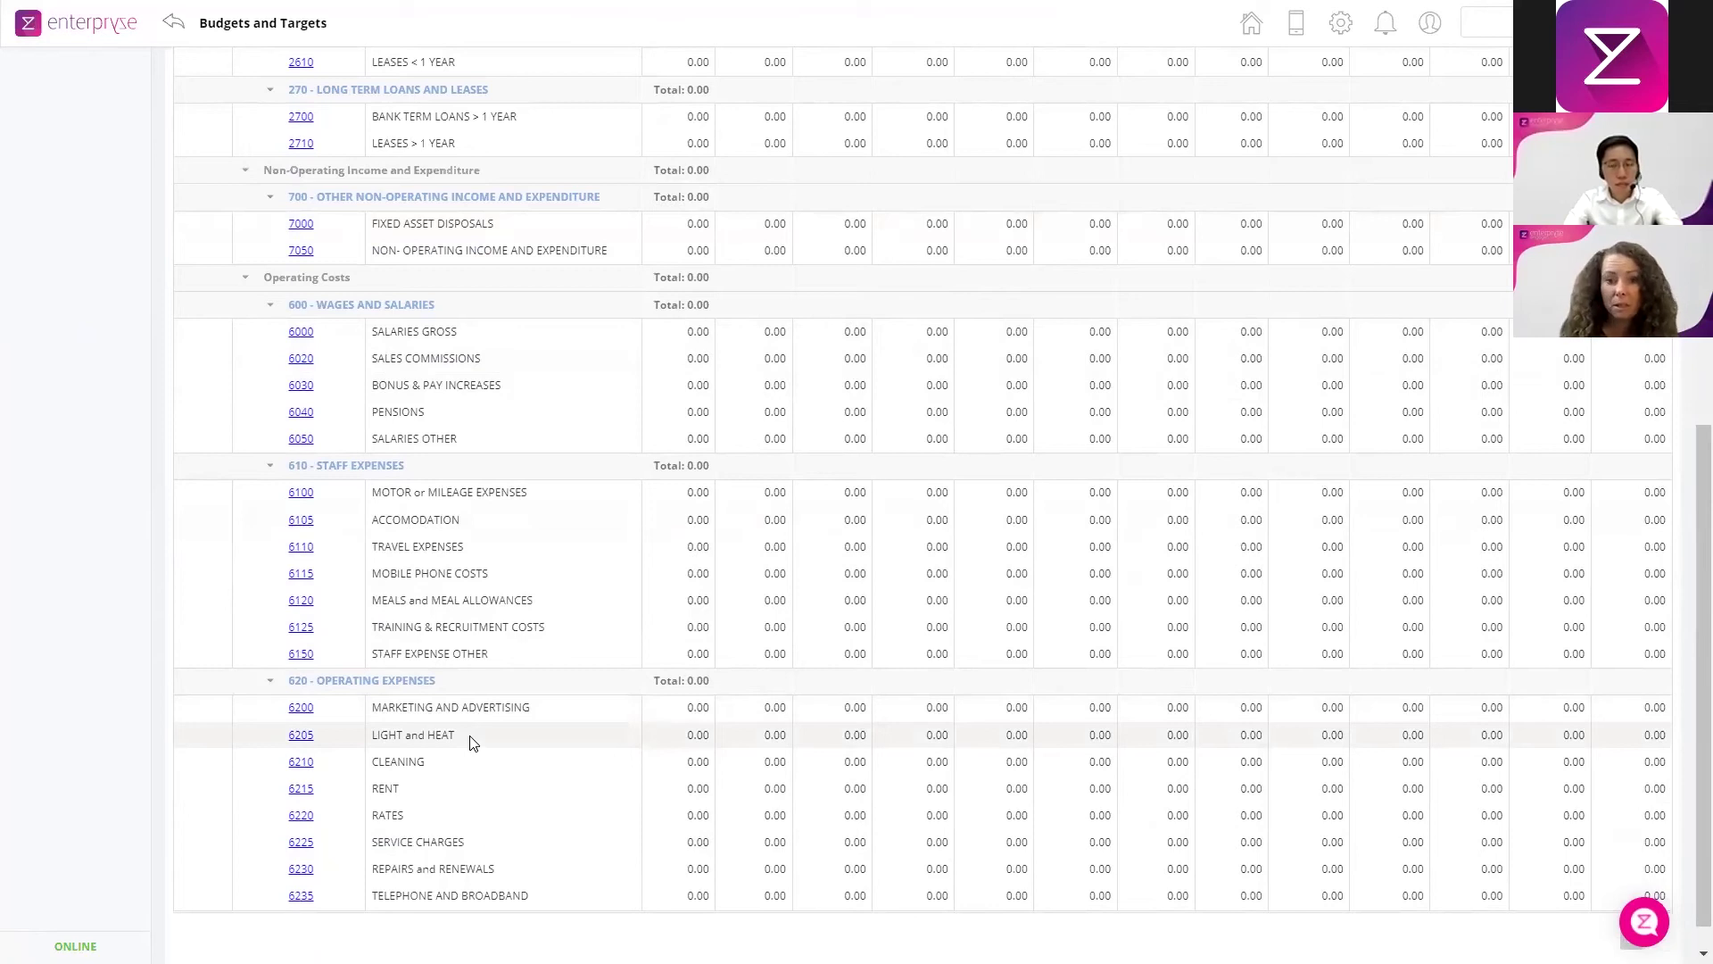
pyautogui.scroll(8, 473, 744)
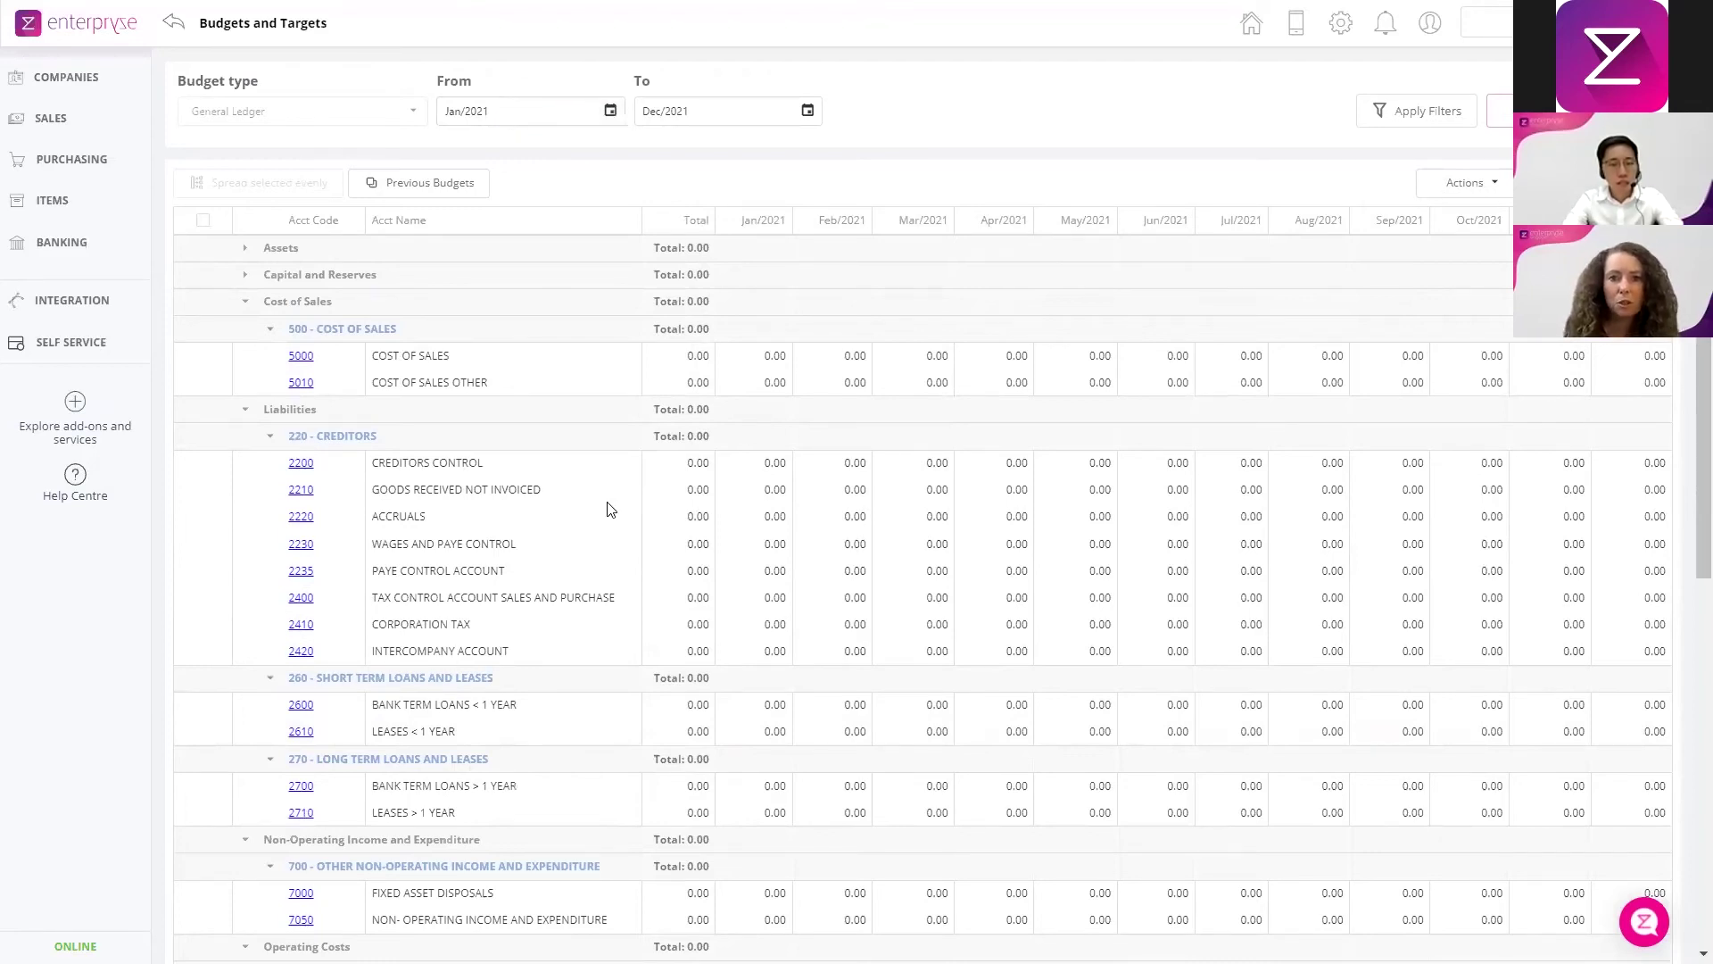
pyautogui.scroll(-3, 616, 482)
pyautogui.scroll(3, 848, 375)
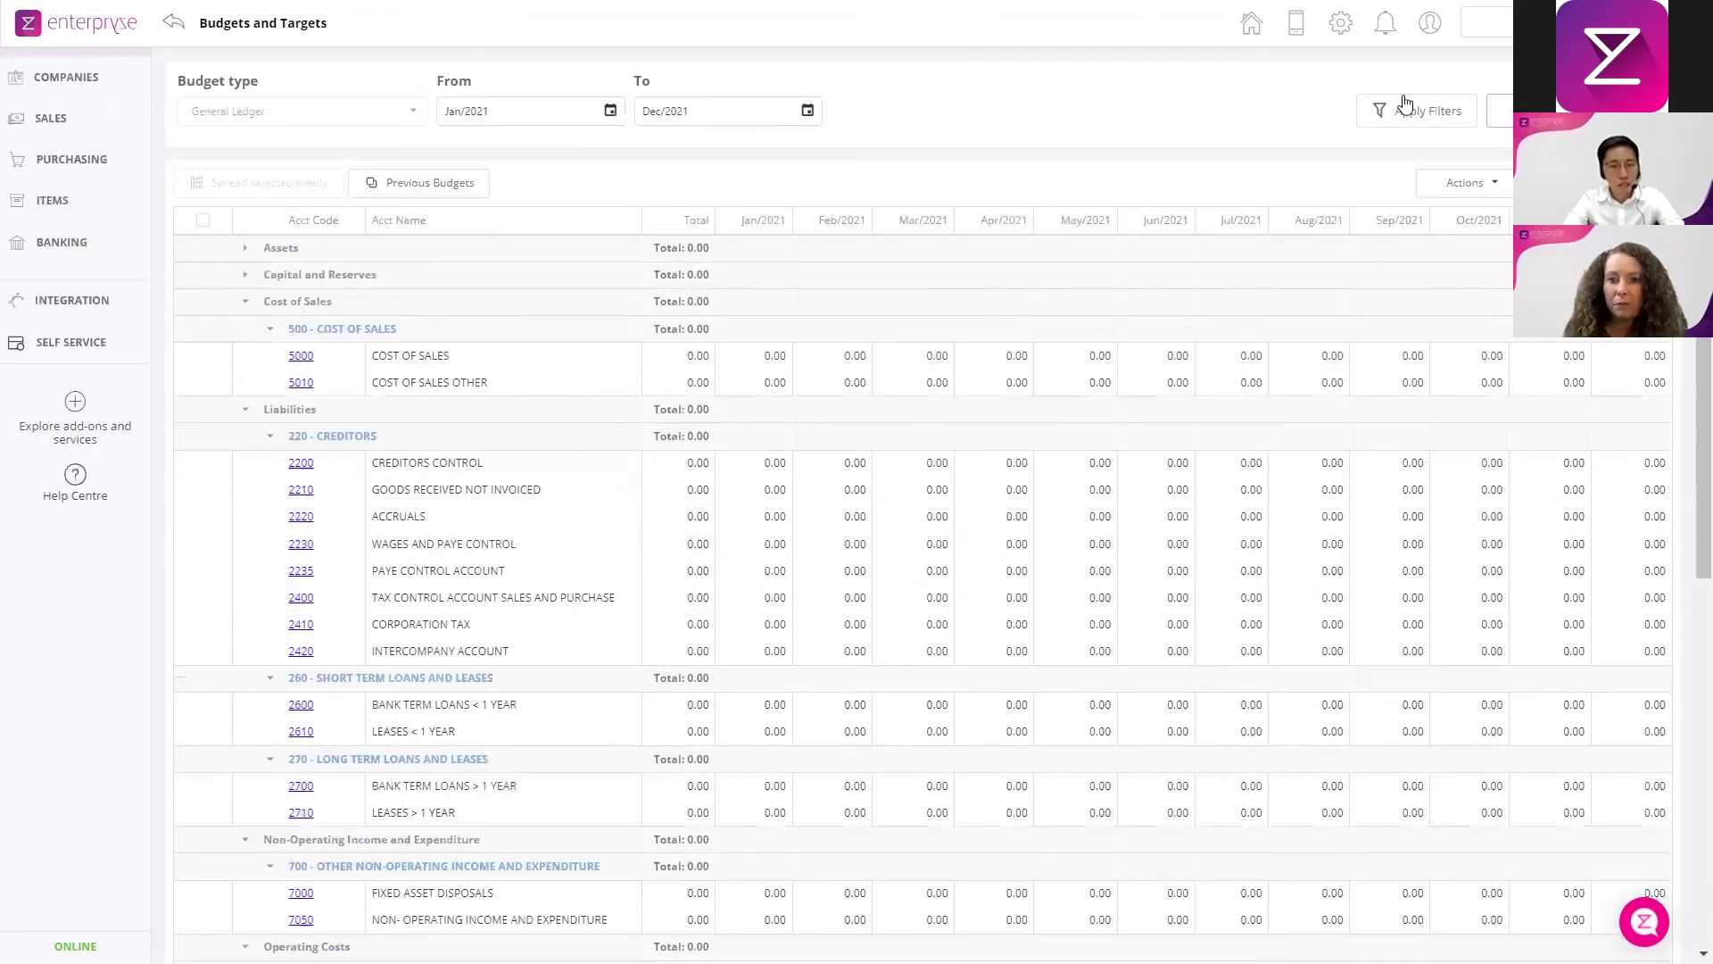
pyautogui.scroll(-8, 688, 612)
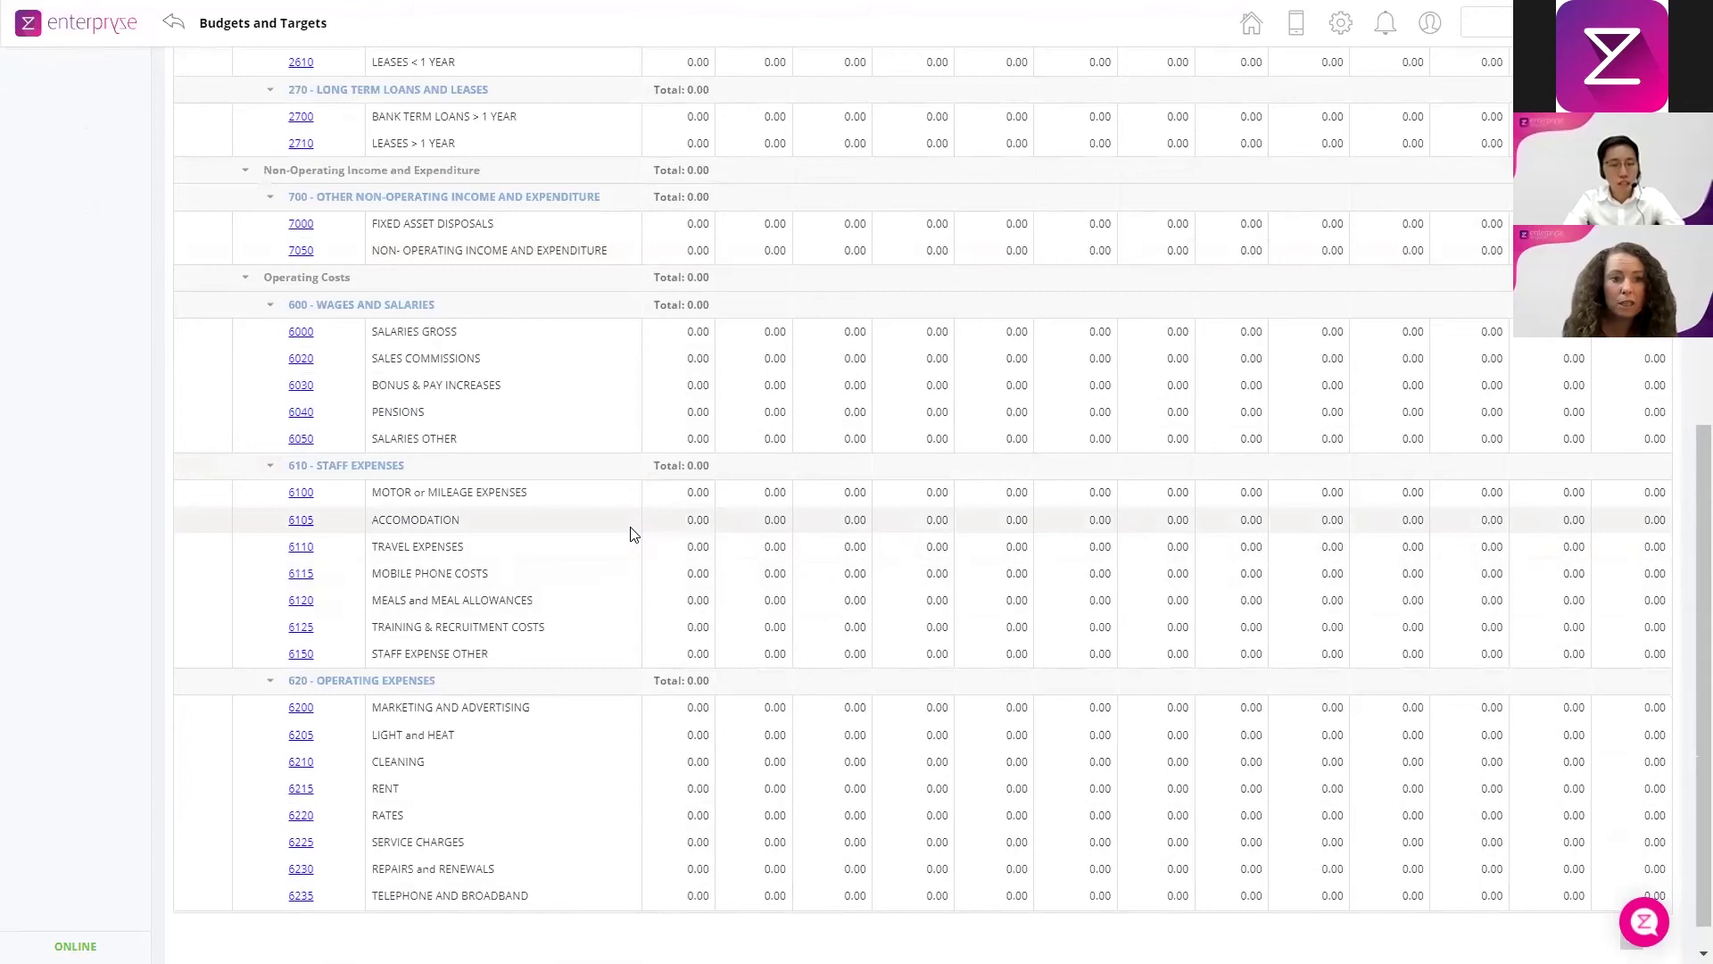
pyautogui.click(687, 522)
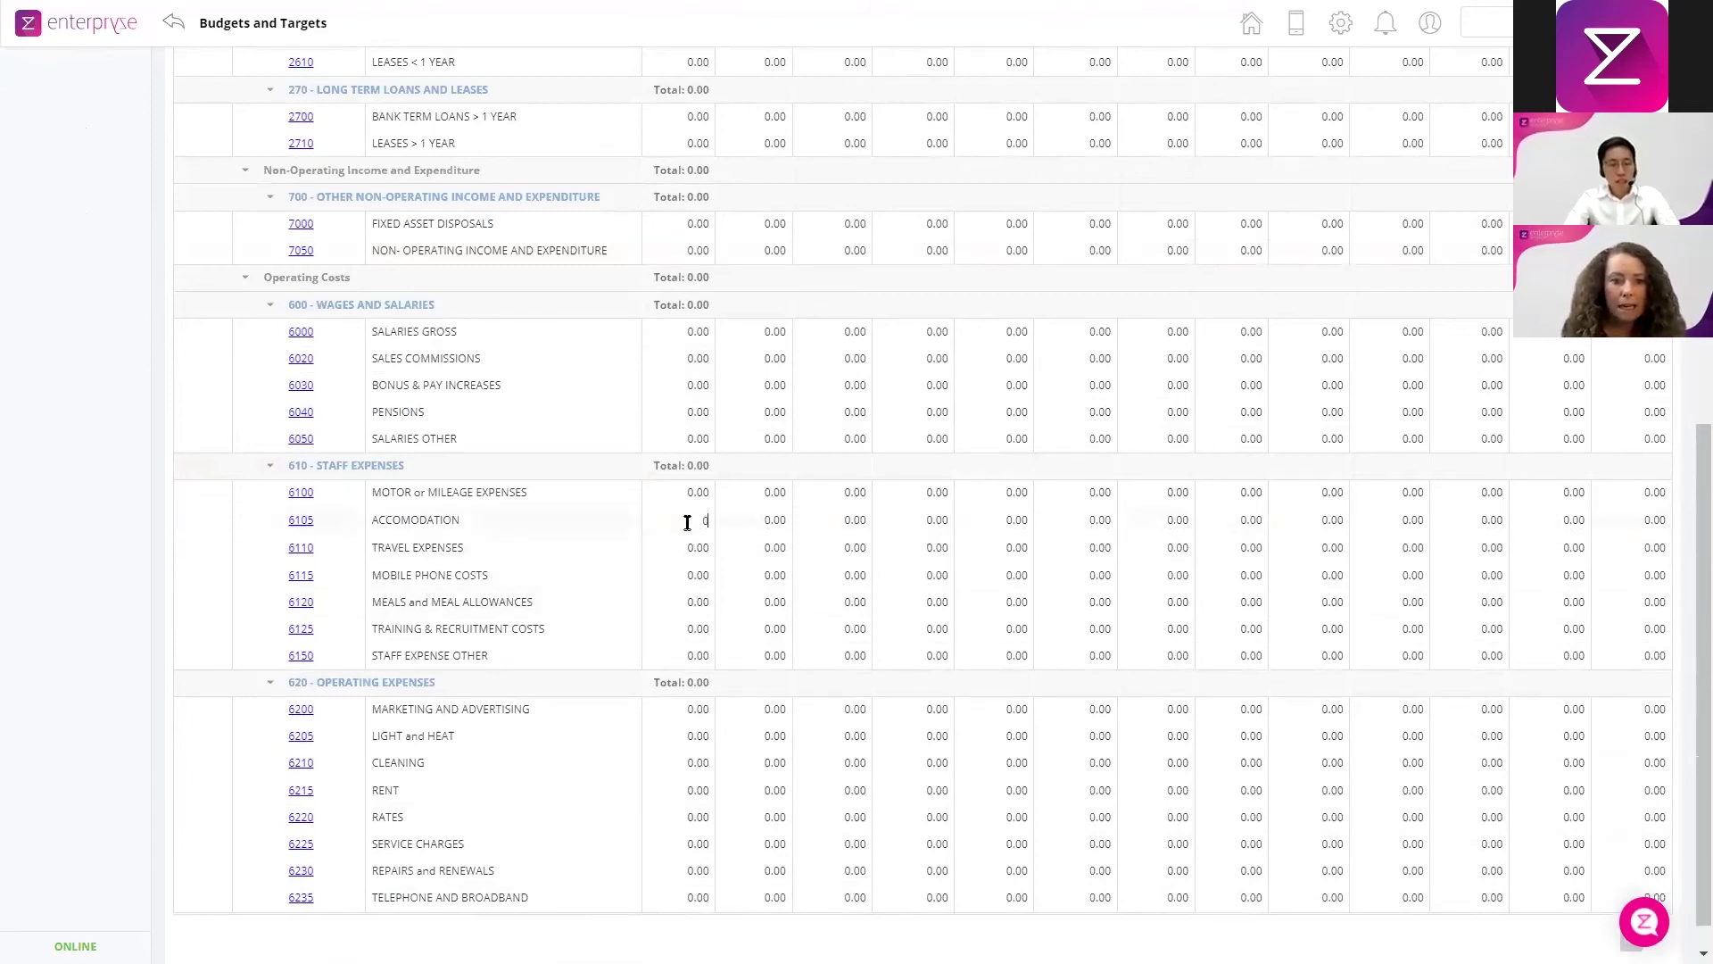
pyautogui.write('5')
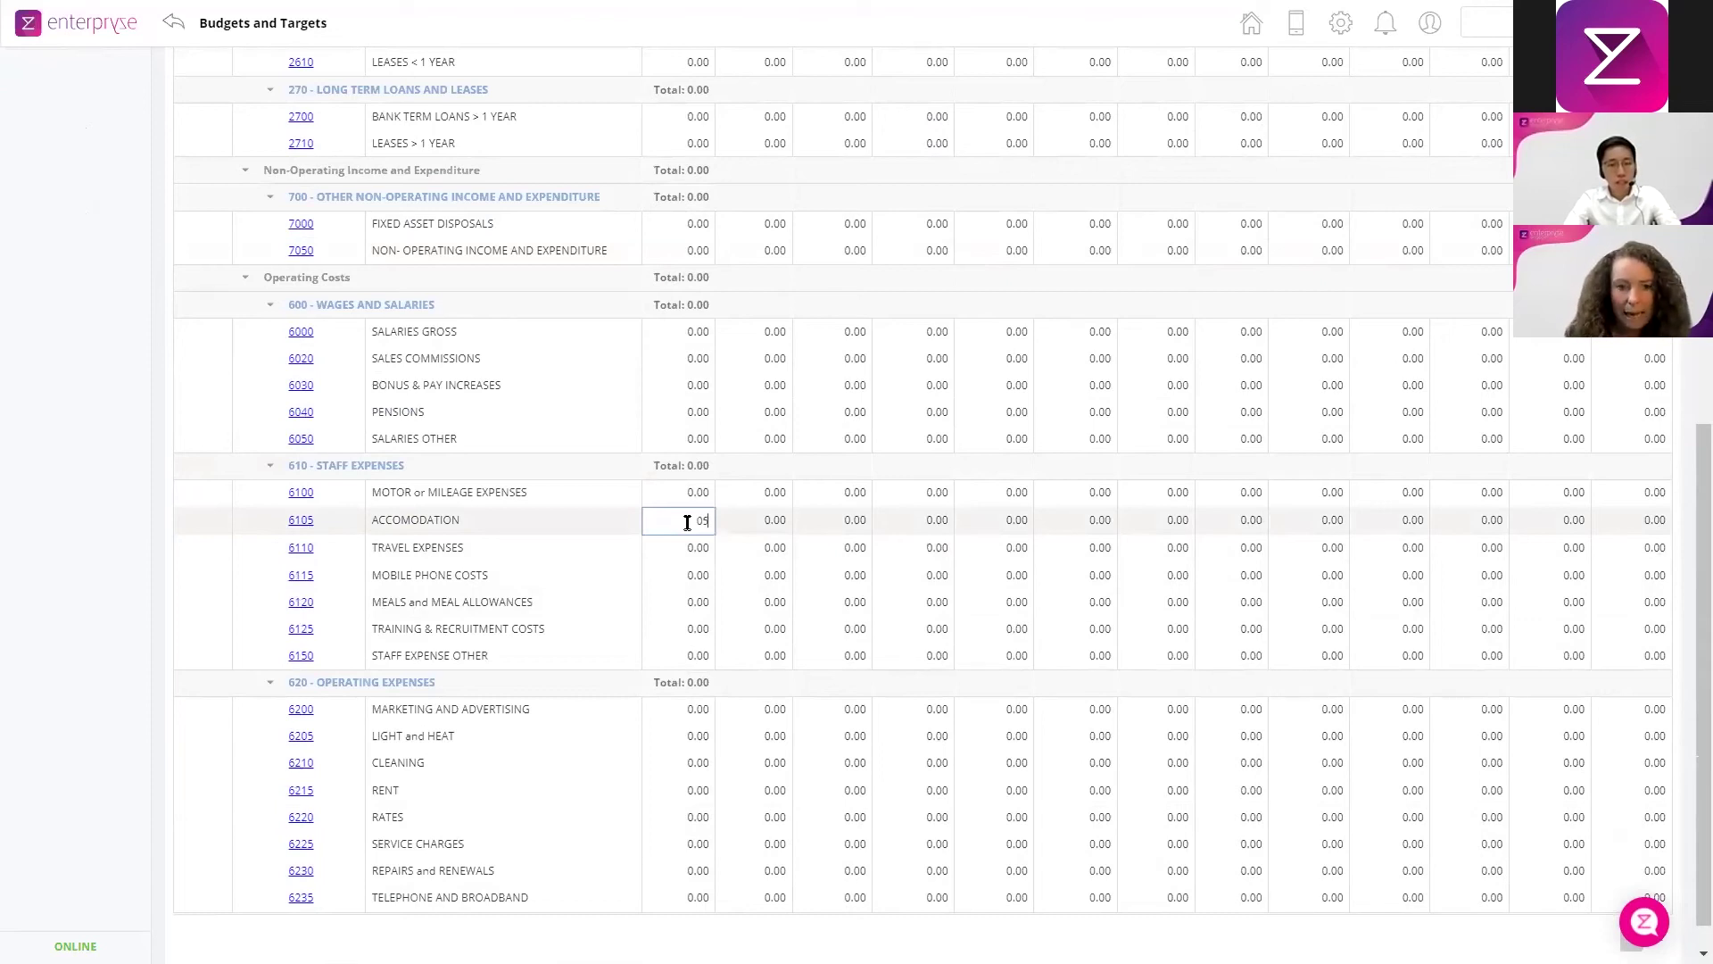
pyautogui.press('BackSpace')
pyautogui.press('BackSpace')
pyautogui.write('50000')
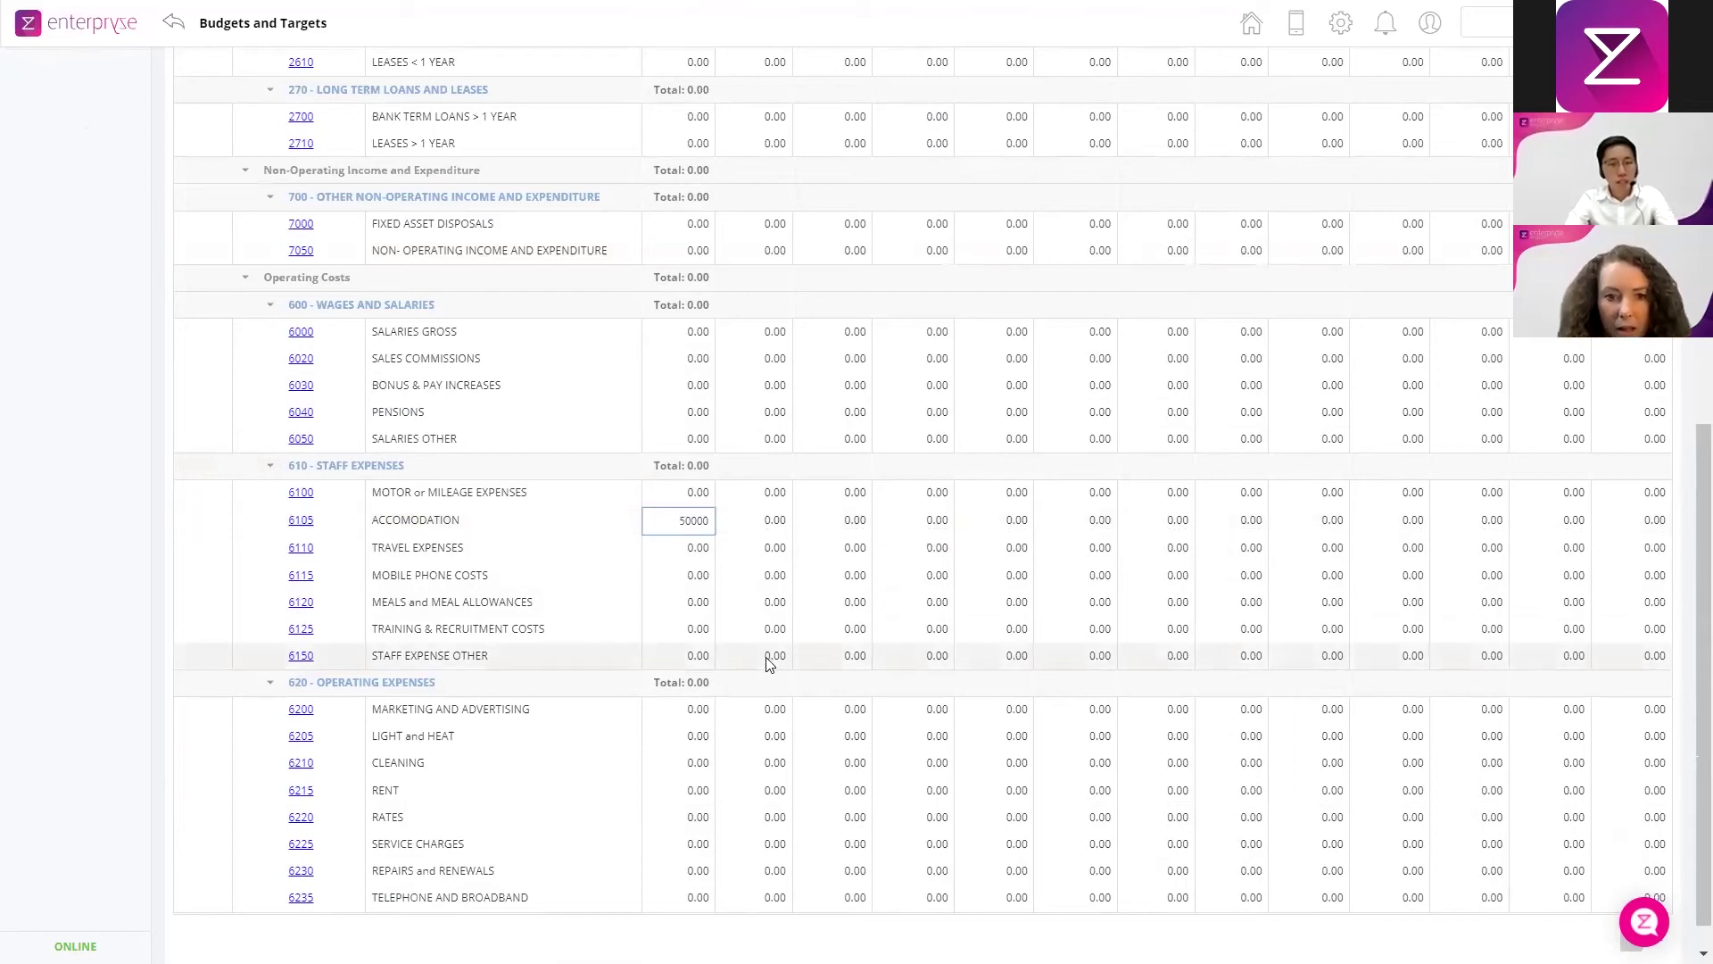
pyautogui.press('Tab')
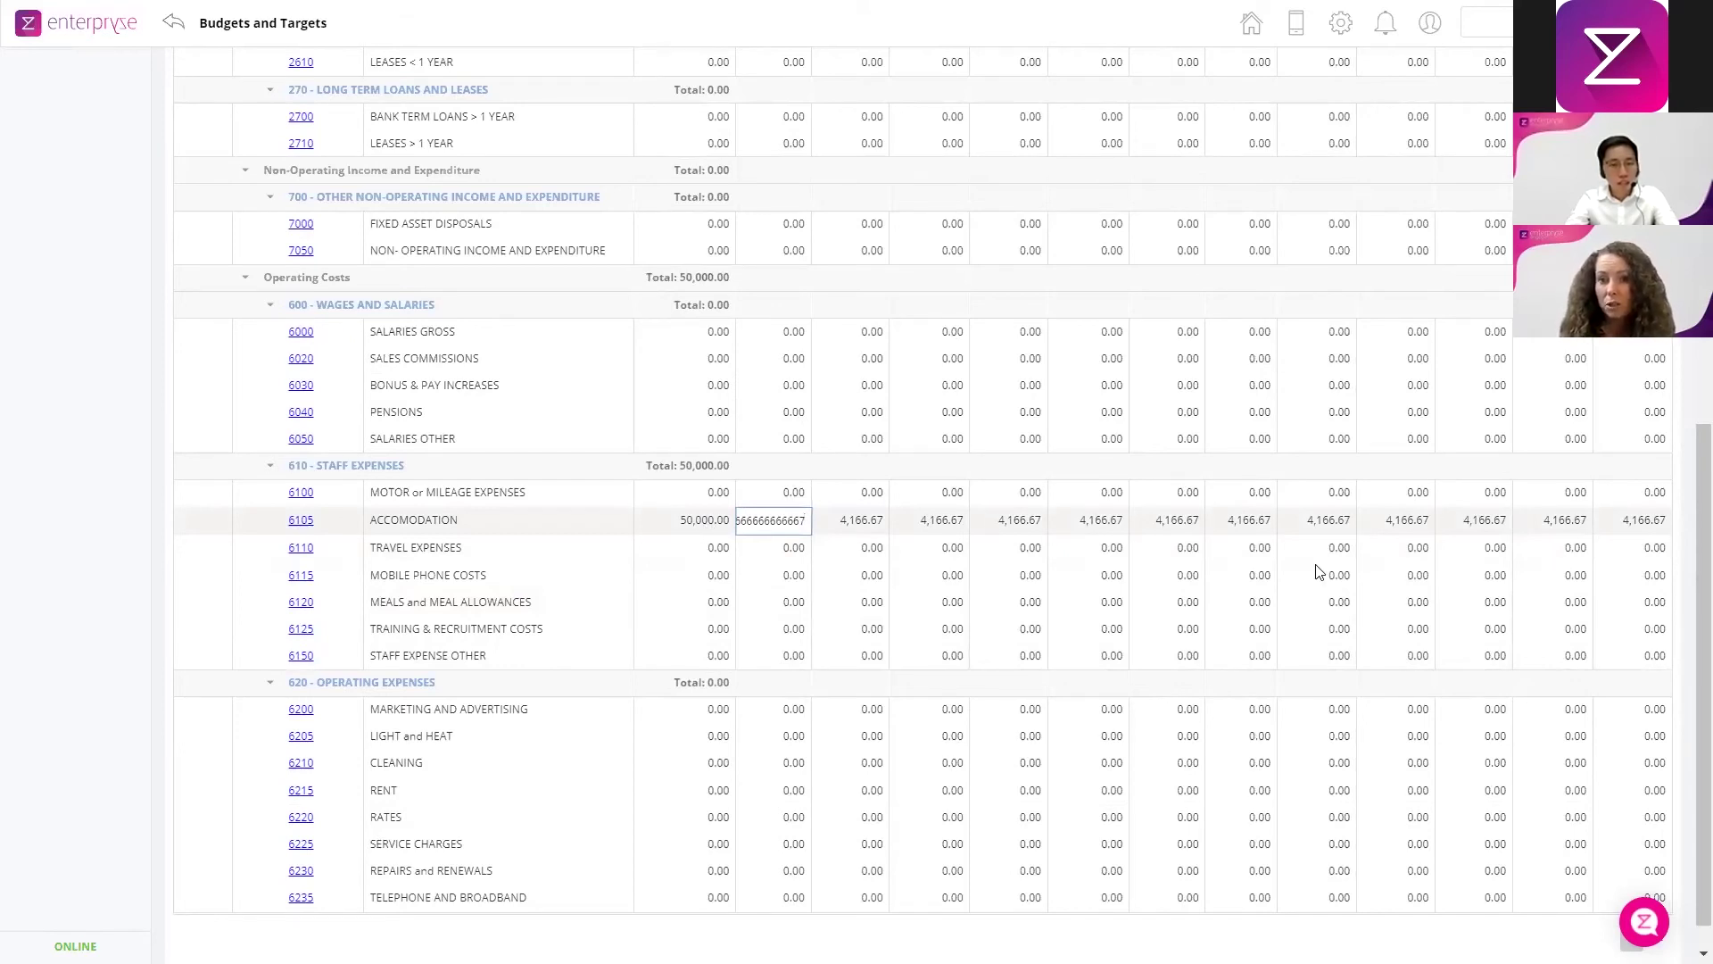
# Set the Jan/2021 budget for account 6110 Travel Expenses to 5,000
pyautogui.scroll(10, 1106, 673)
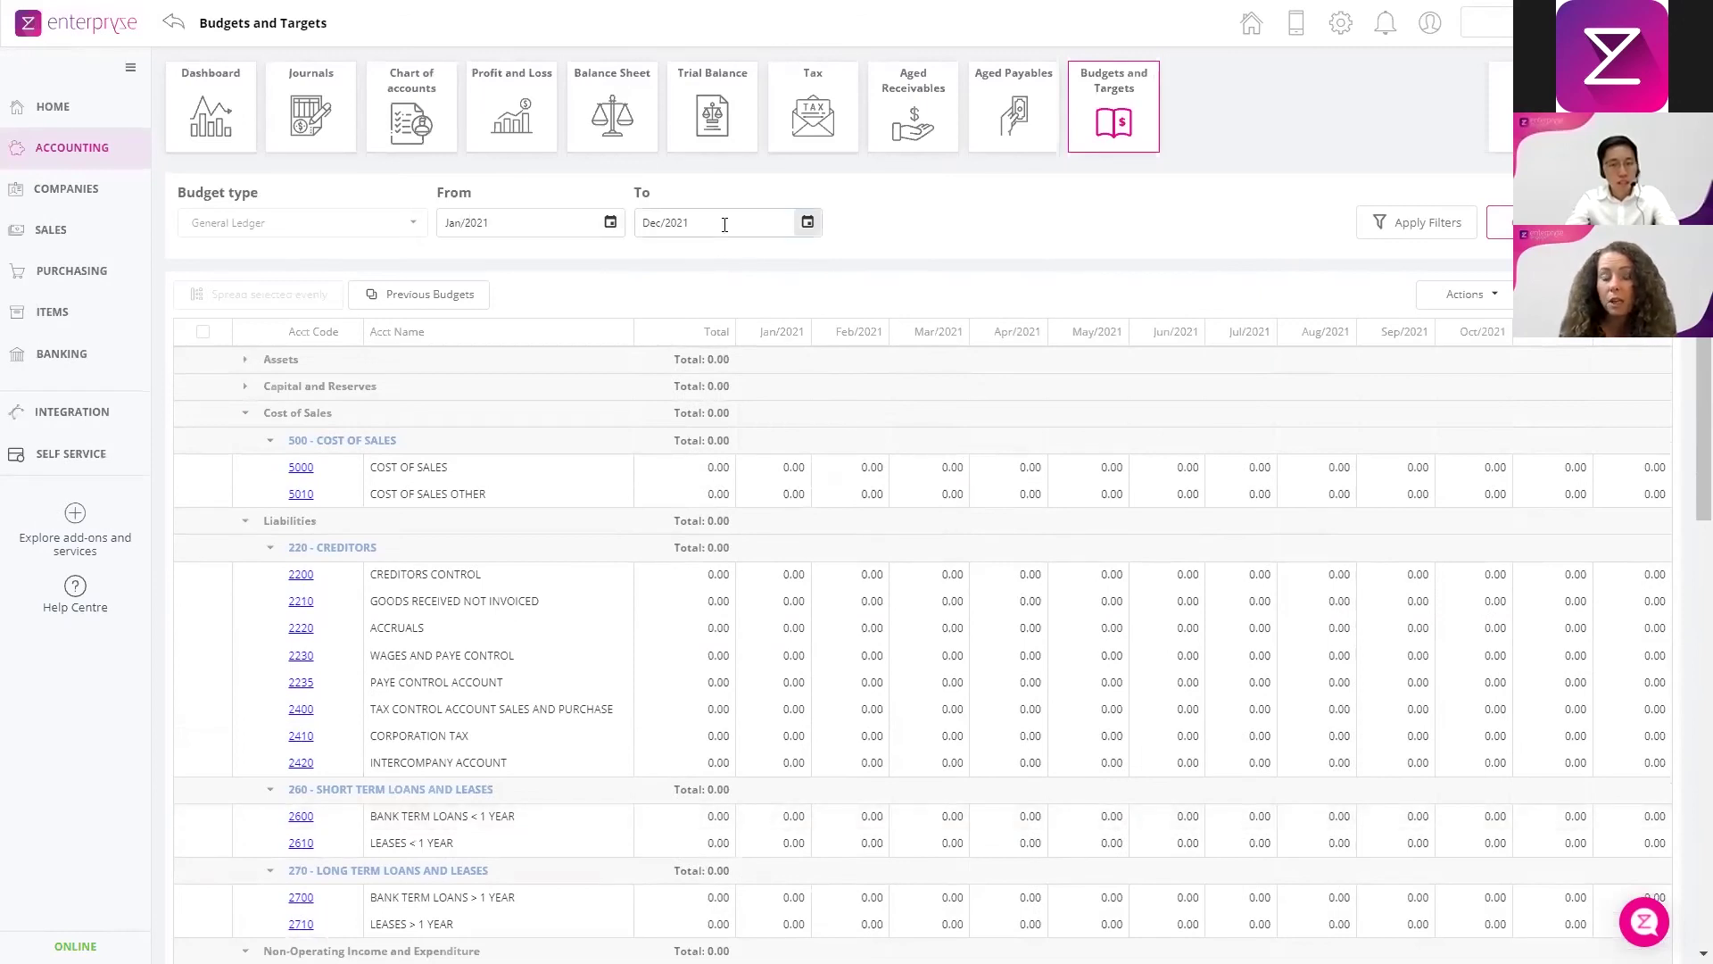
pyautogui.scroll(-8, 725, 224)
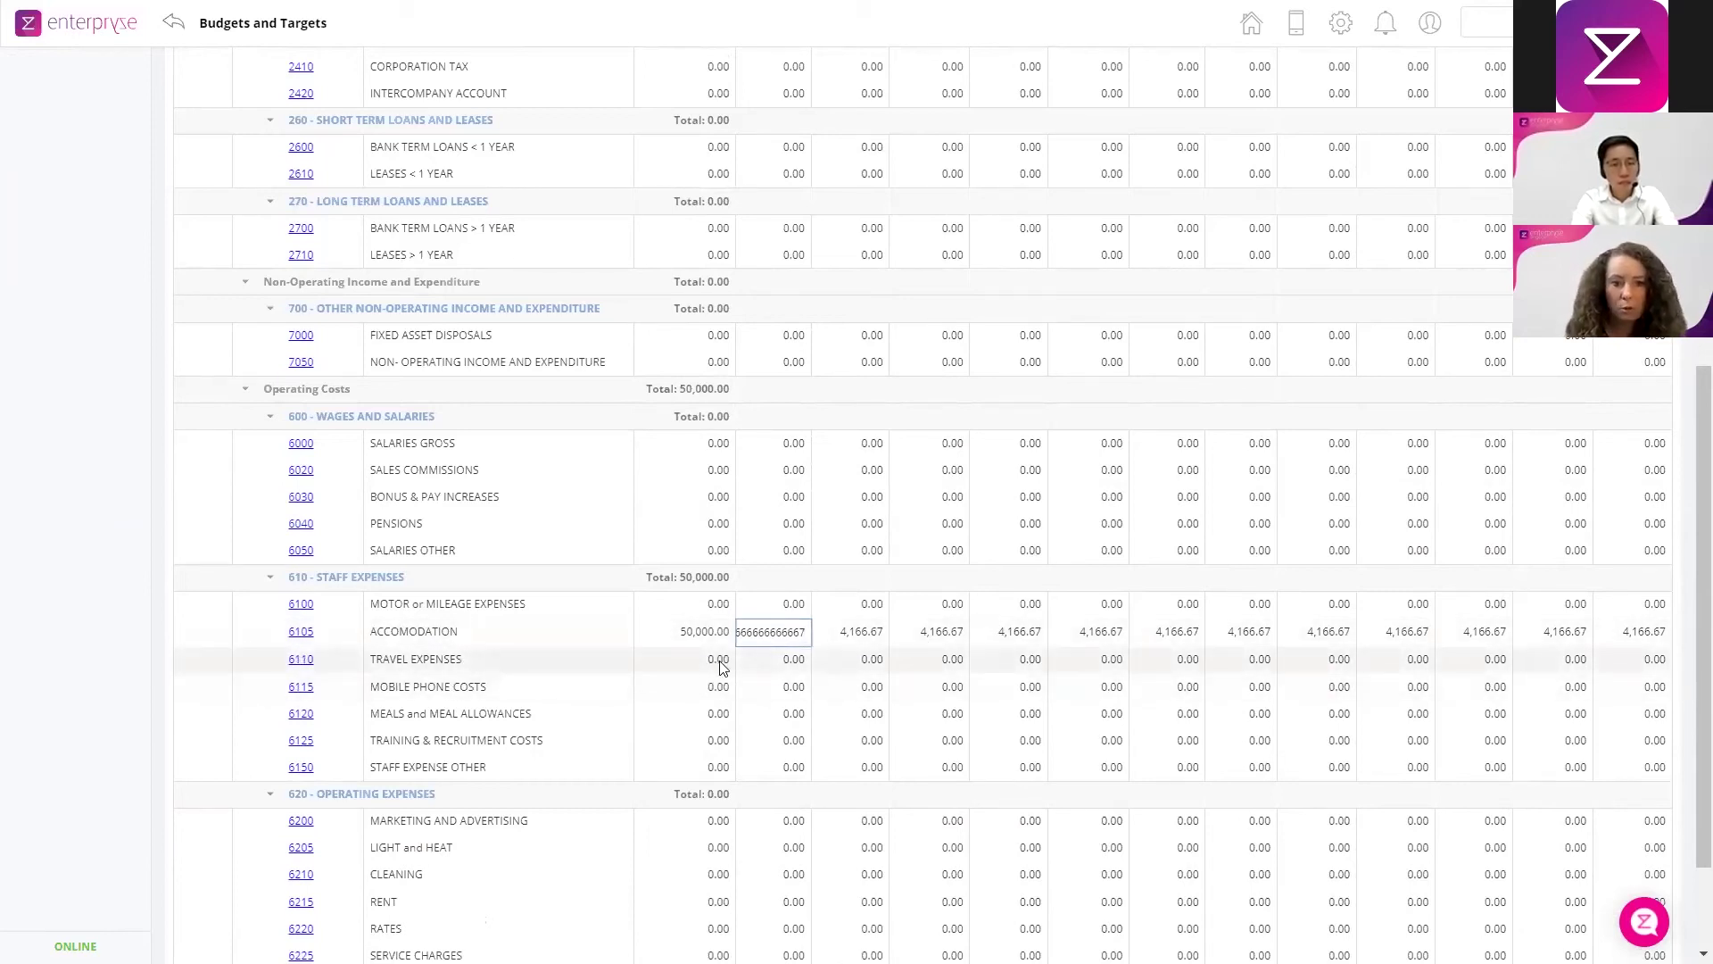
pyautogui.click(789, 663)
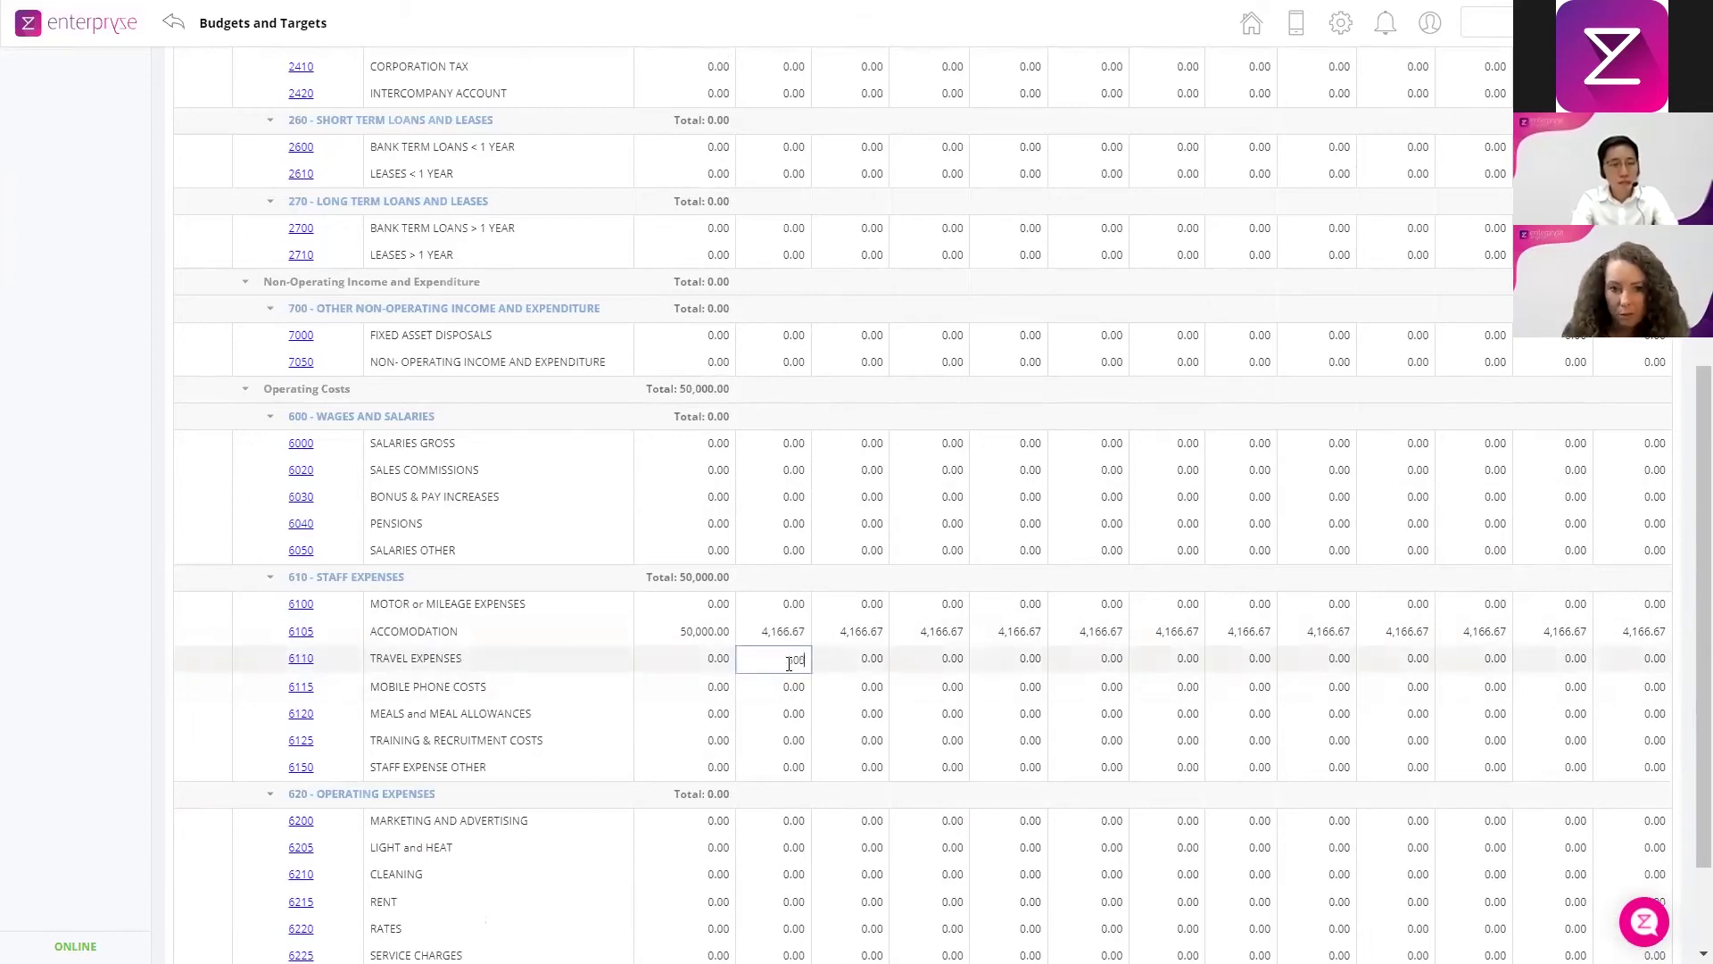
# Set the Feb/2021 budget for account 6110 Travel Expenses to 2000
pyautogui.click(874, 663)
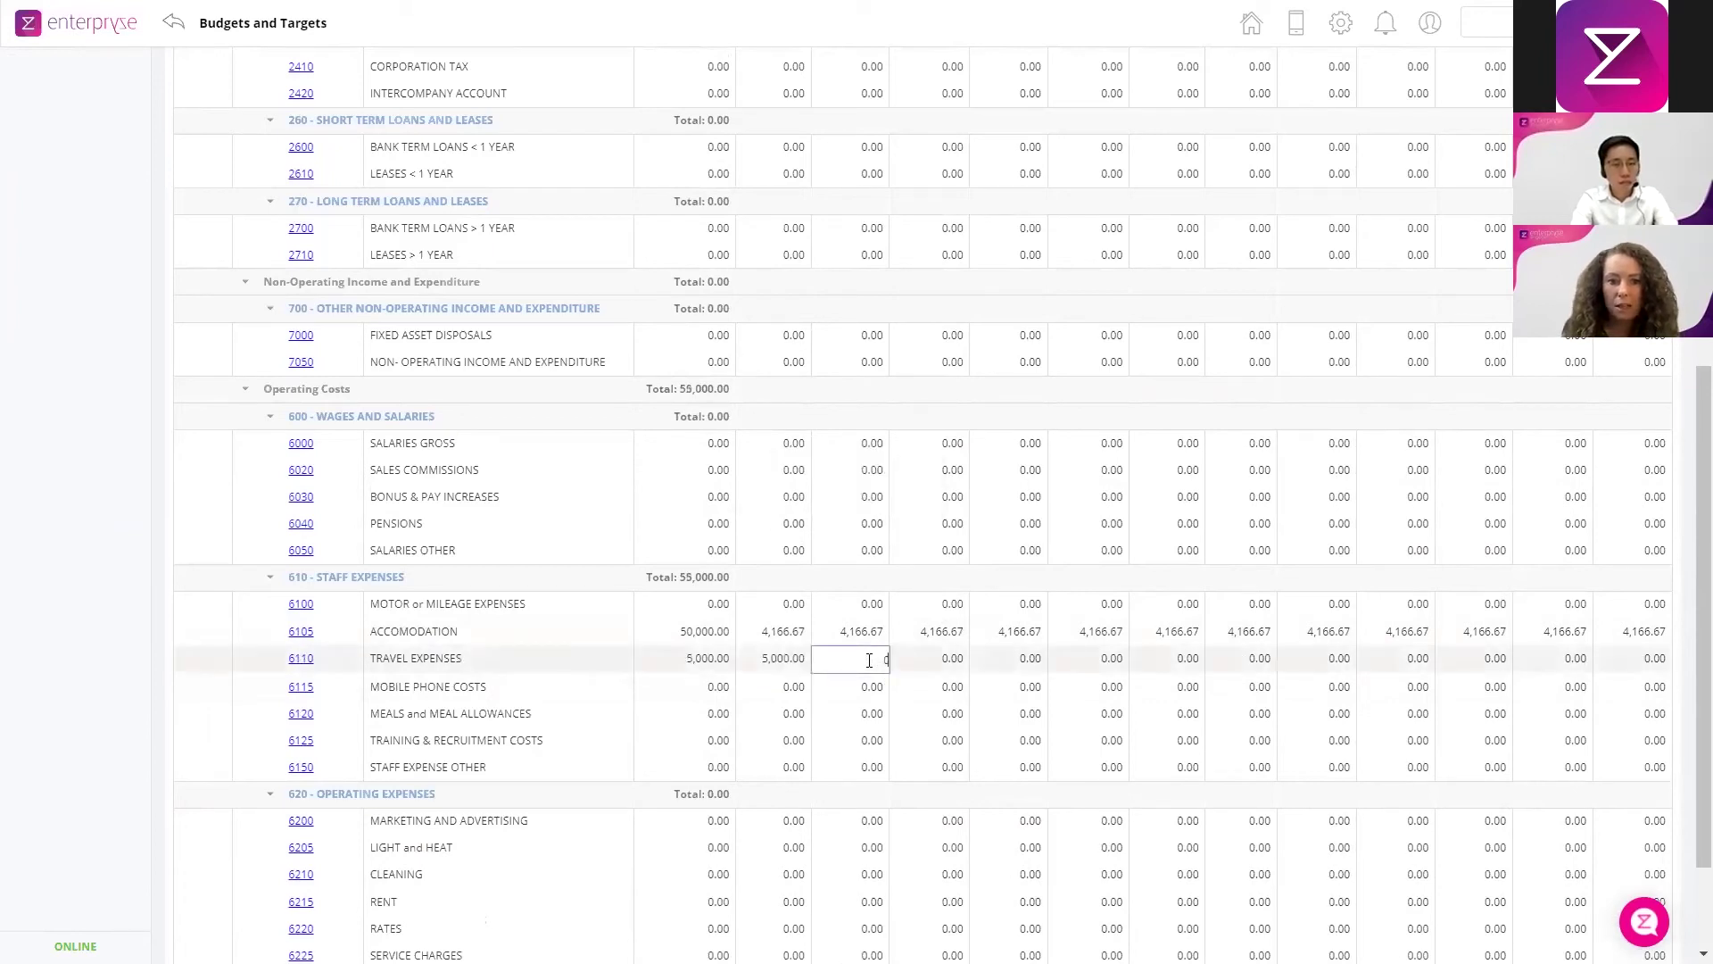
pyautogui.write('2000')
pyautogui.press('BackSpace')
pyautogui.press('BackSpace')
pyautogui.press('BackSpace')
pyautogui.press('BackSpace')
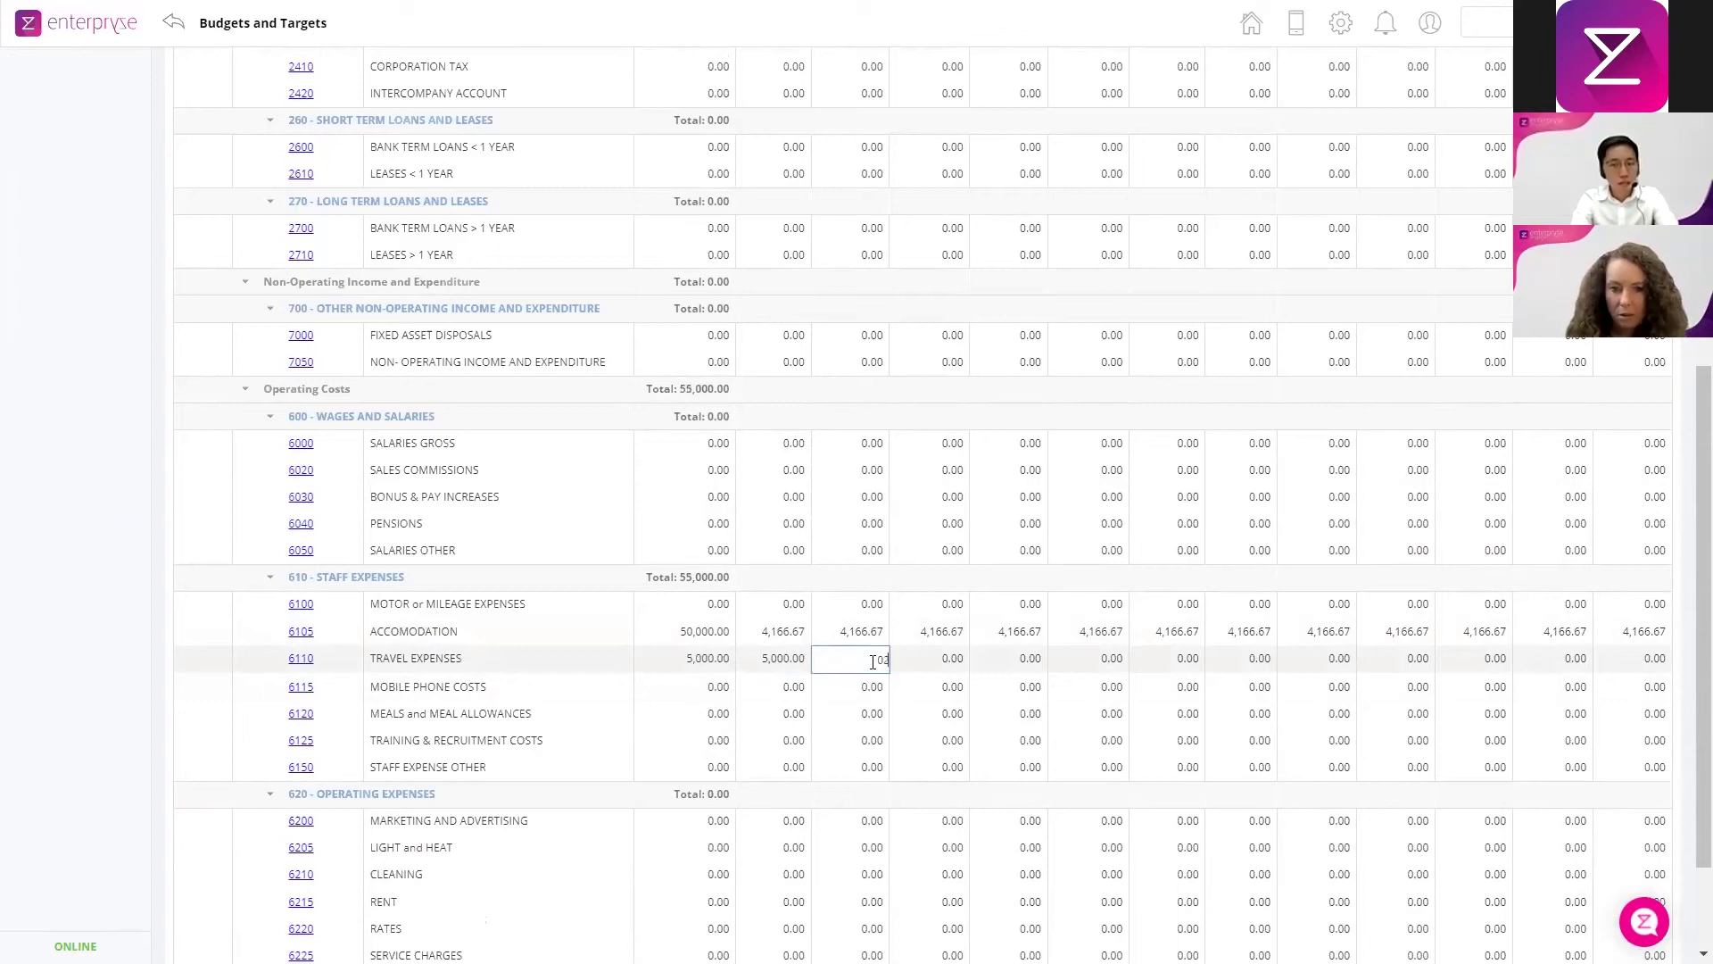
pyautogui.write('2,00')
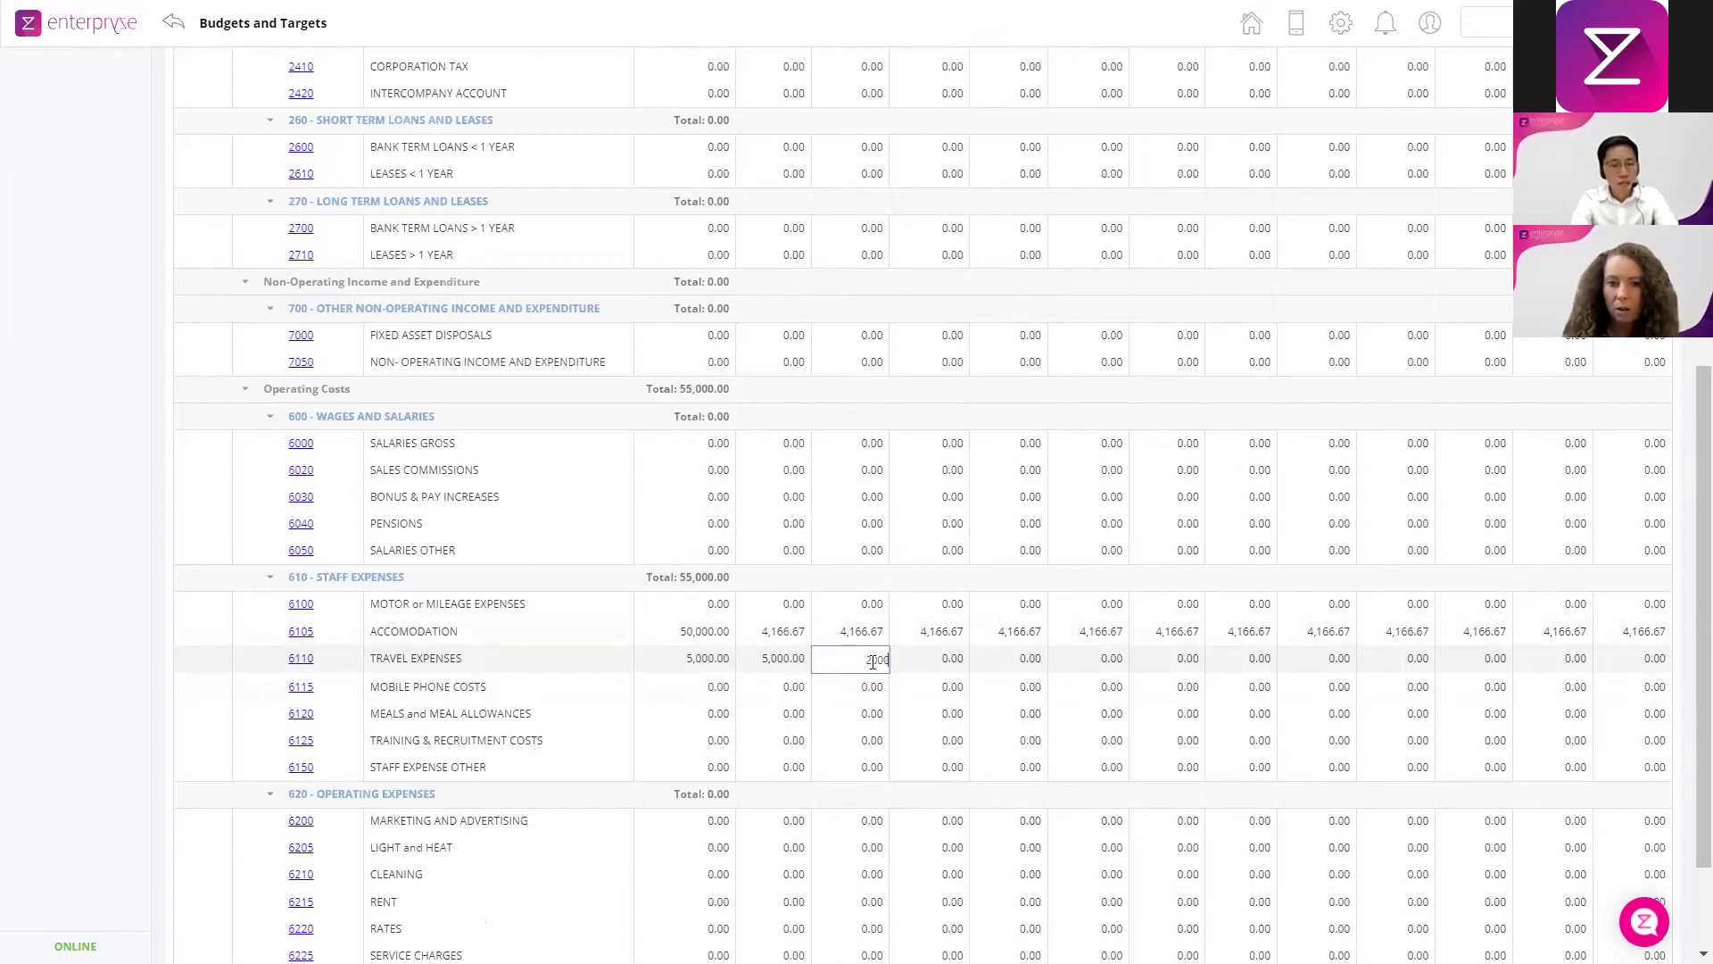
pyautogui.write('0')
pyautogui.press('Tab')
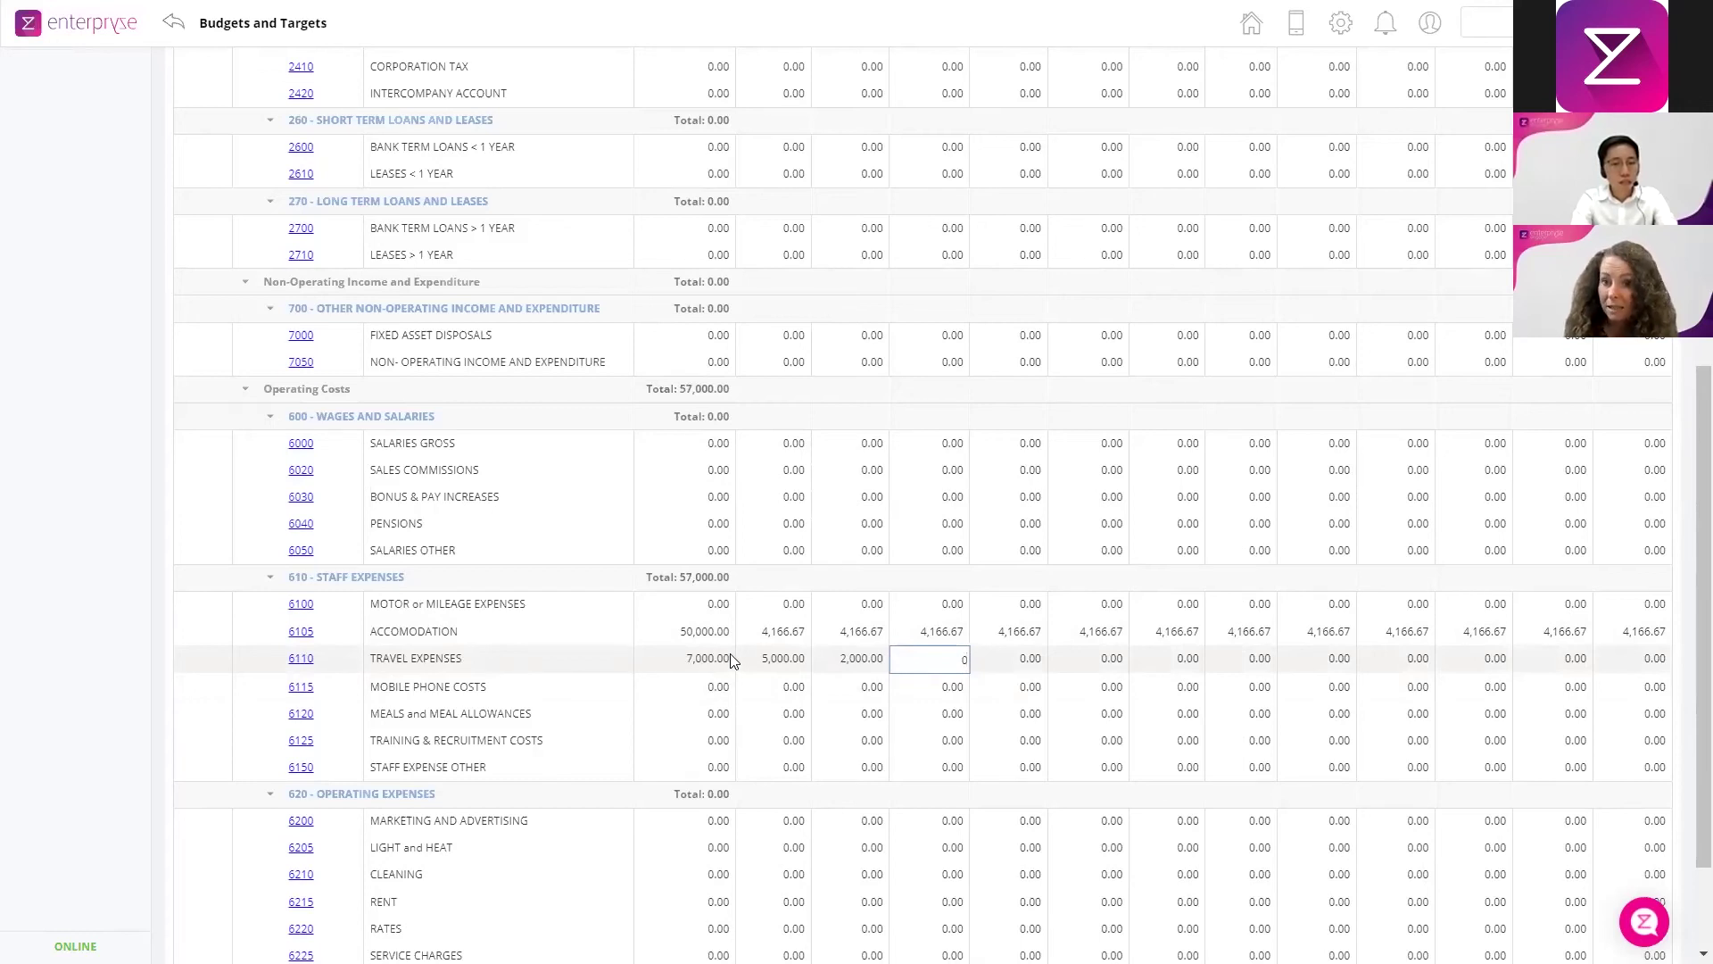
# Save the budget under the name "New Budget 2021" and close the confirmation
pyautogui.scroll(5, 822, 584)
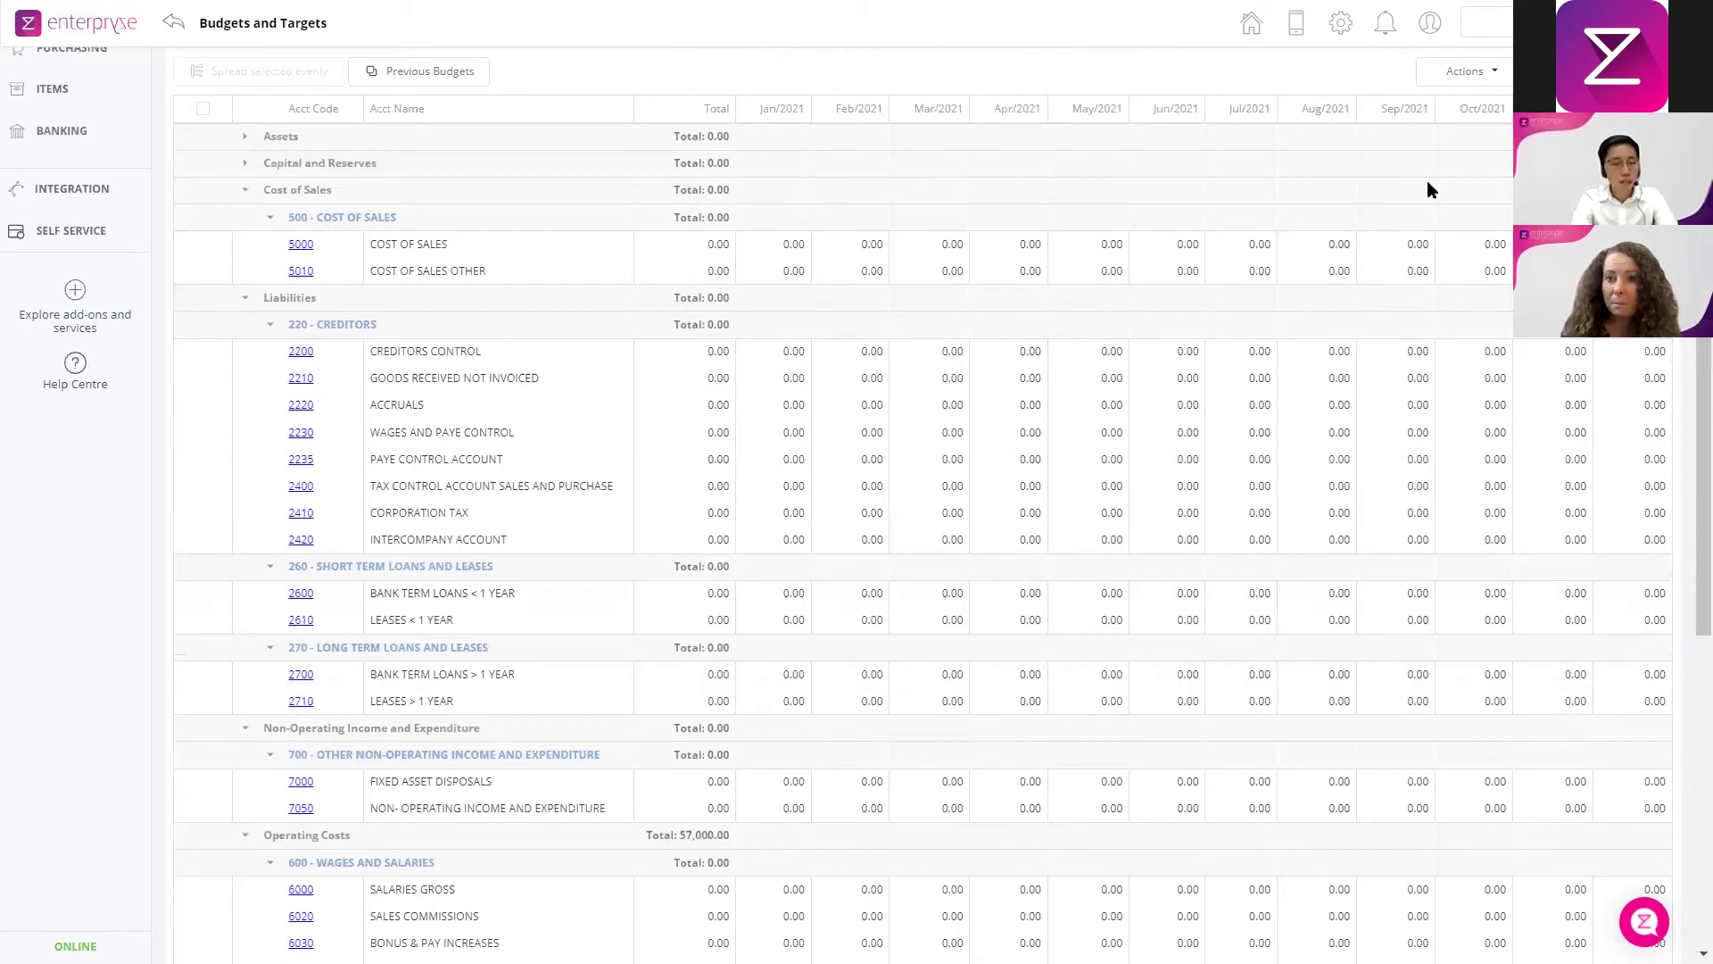
pyautogui.scroll(2, 1509, 130)
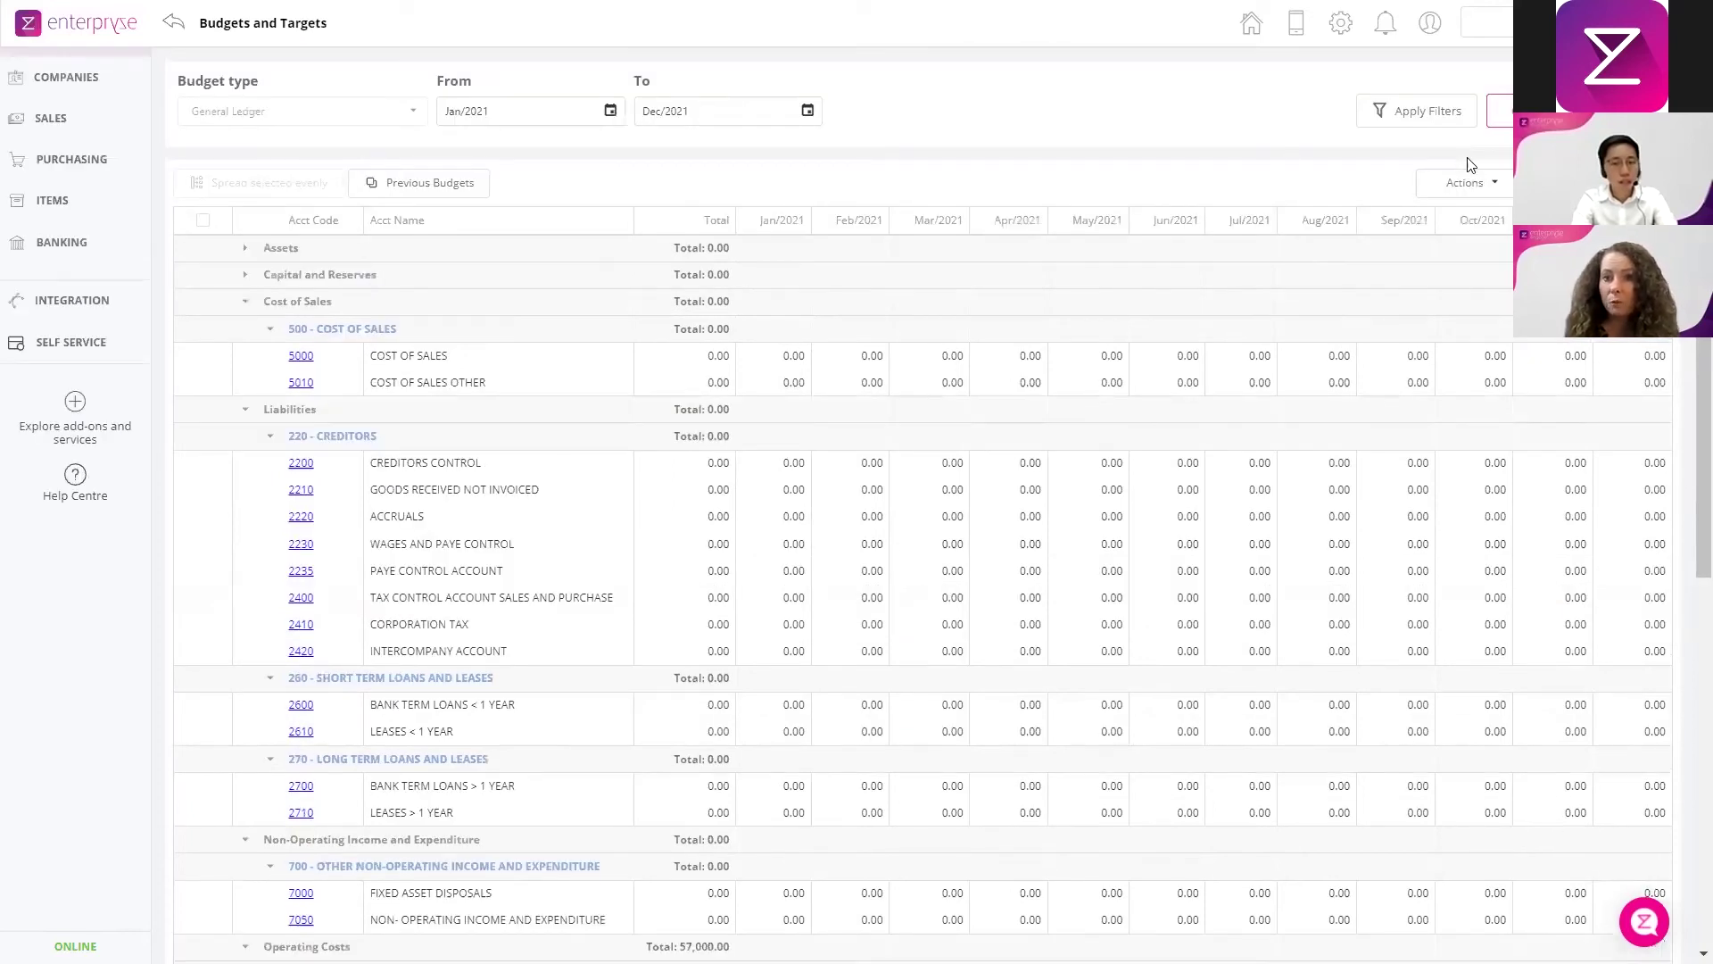
pyautogui.click(1468, 185)
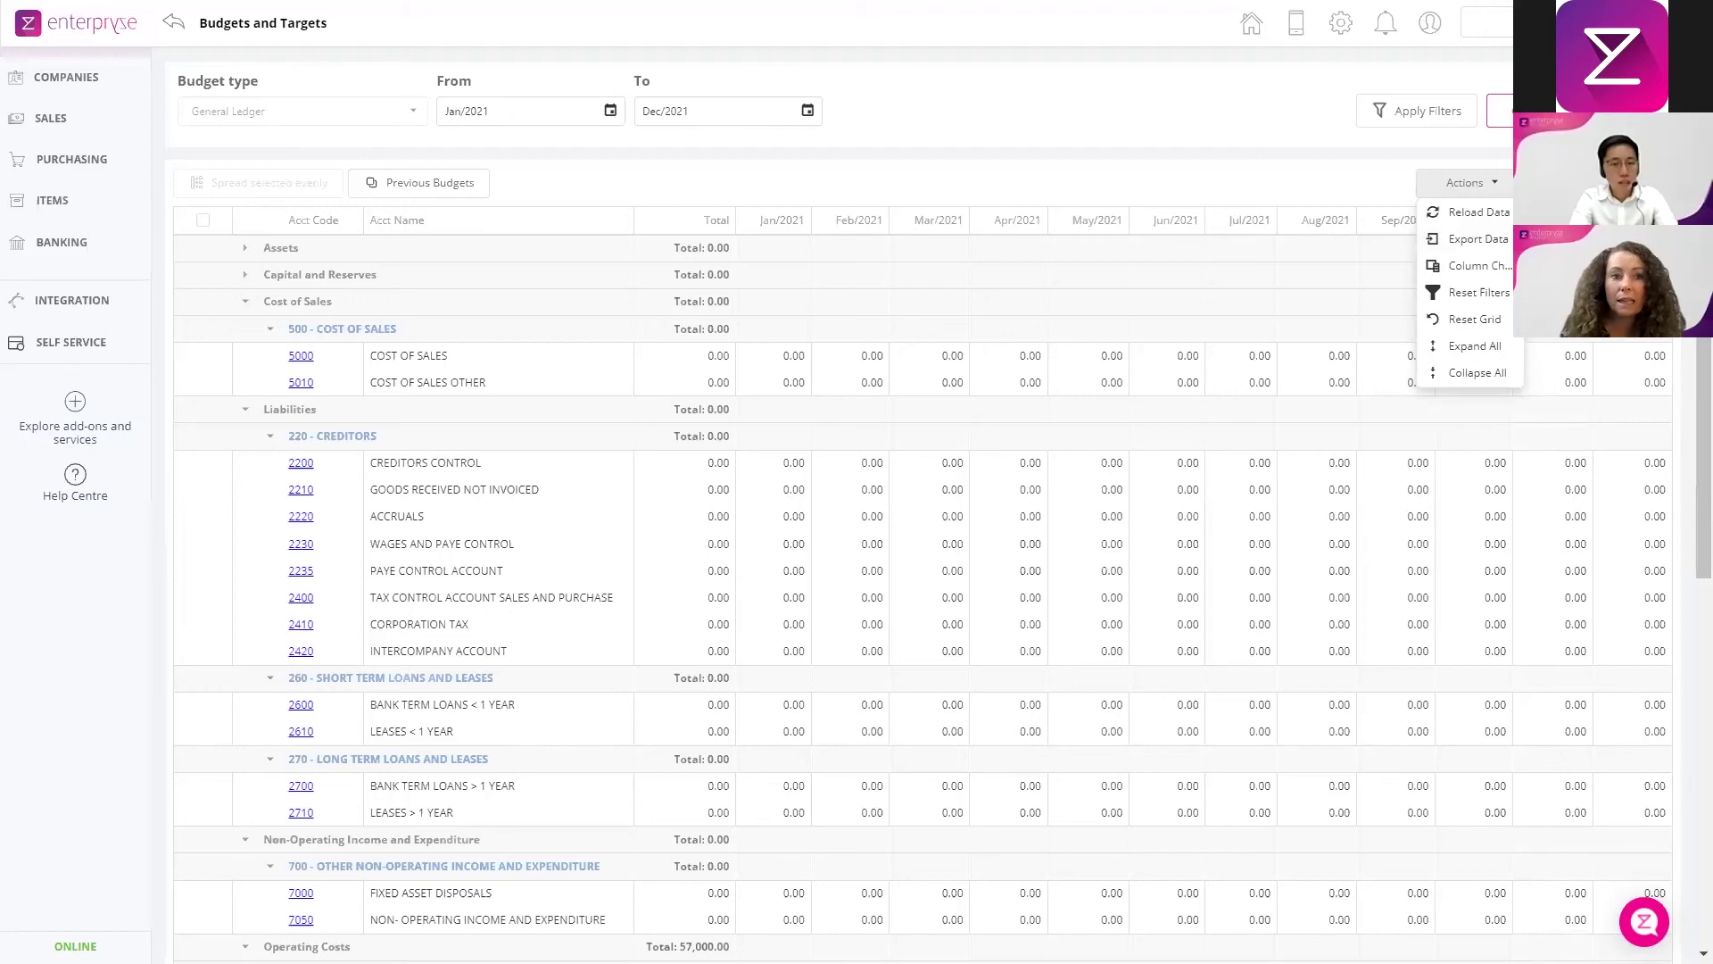
pyautogui.click(1477, 239)
pyautogui.click(840, 489)
pyautogui.write('N')
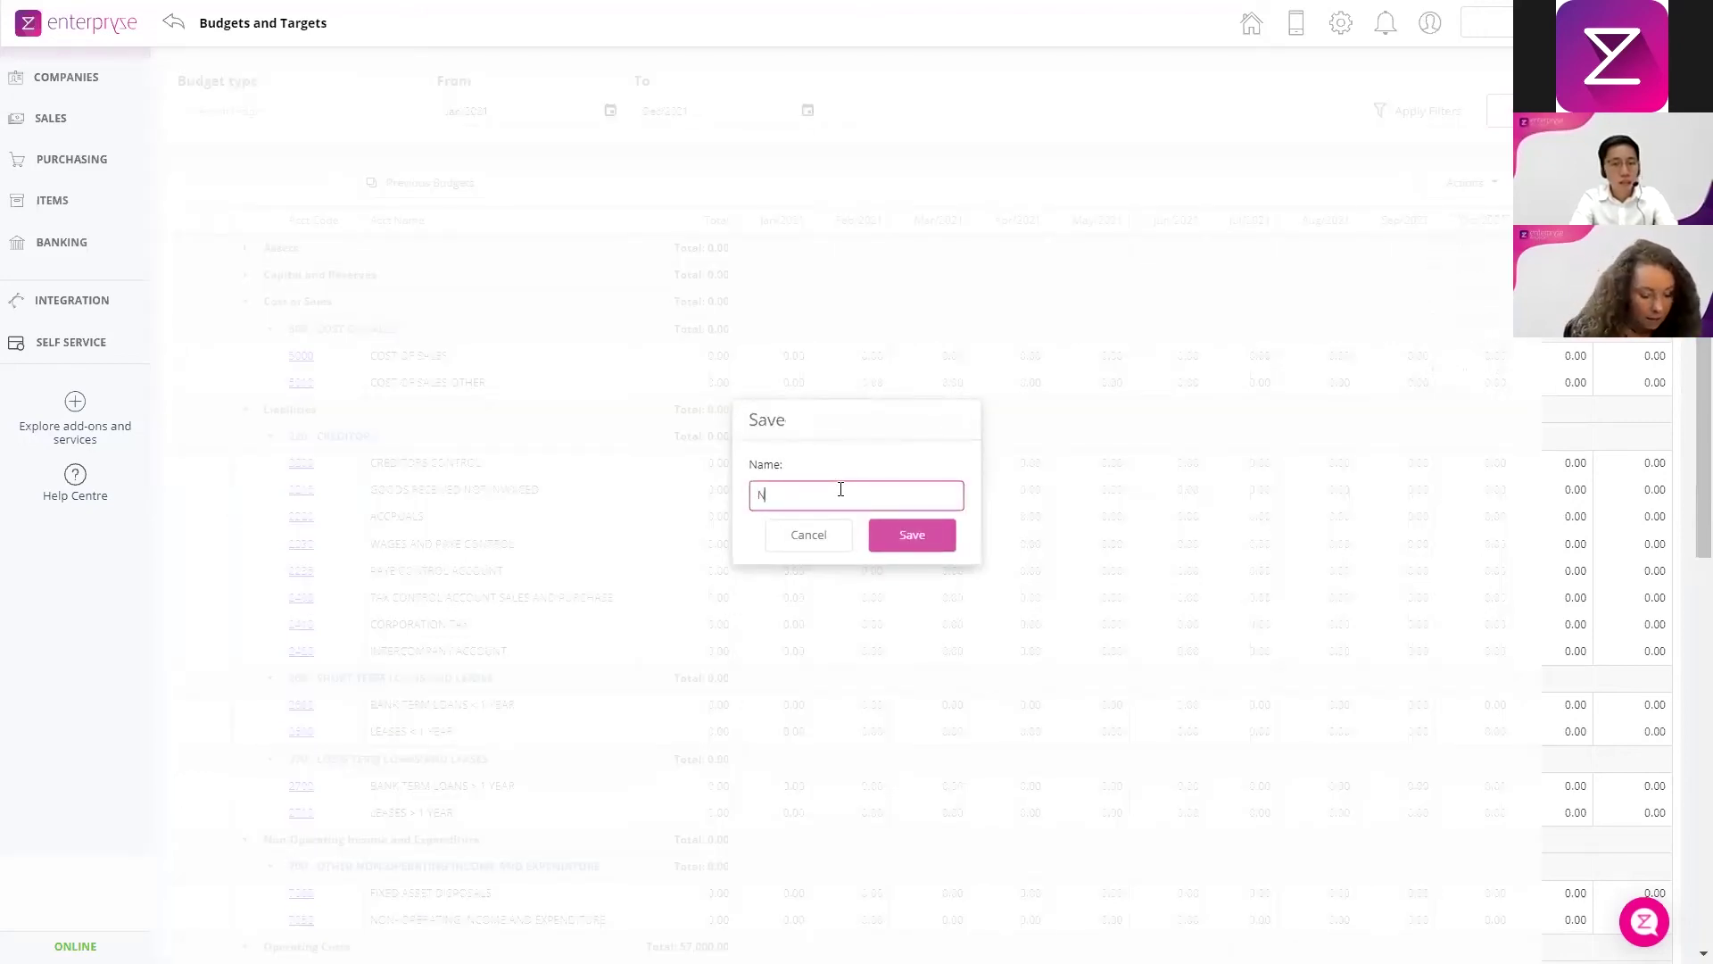
pyautogui.write('ew Budget 2021')
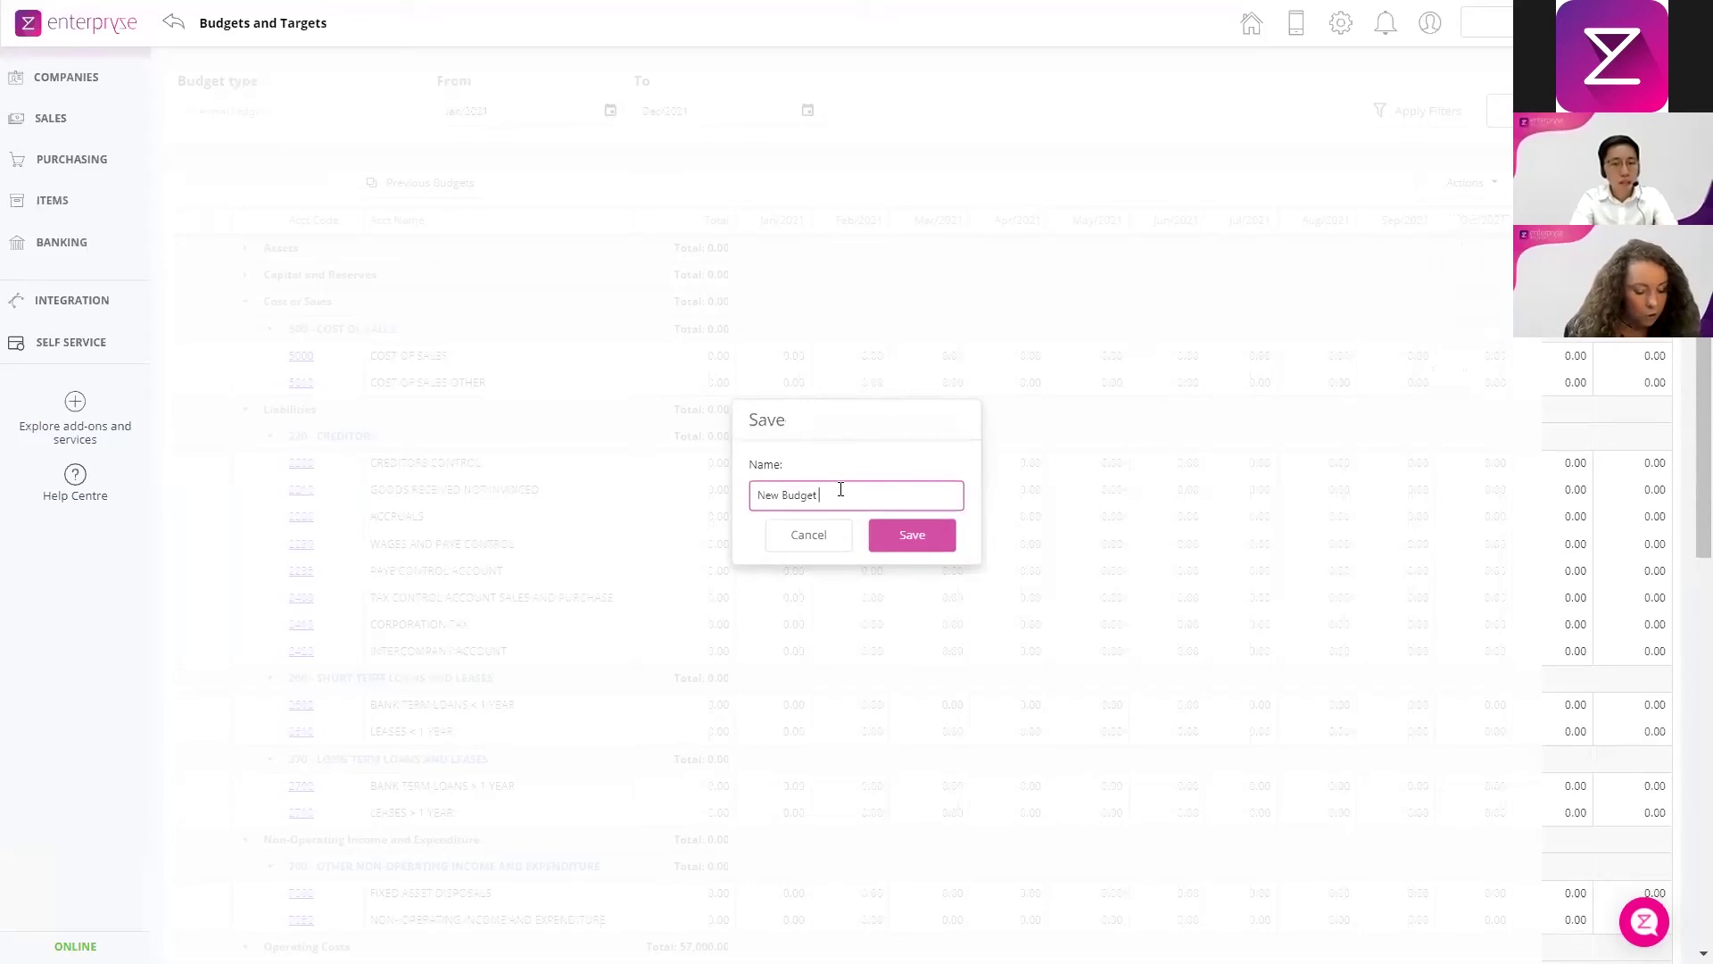
pyautogui.click(906, 532)
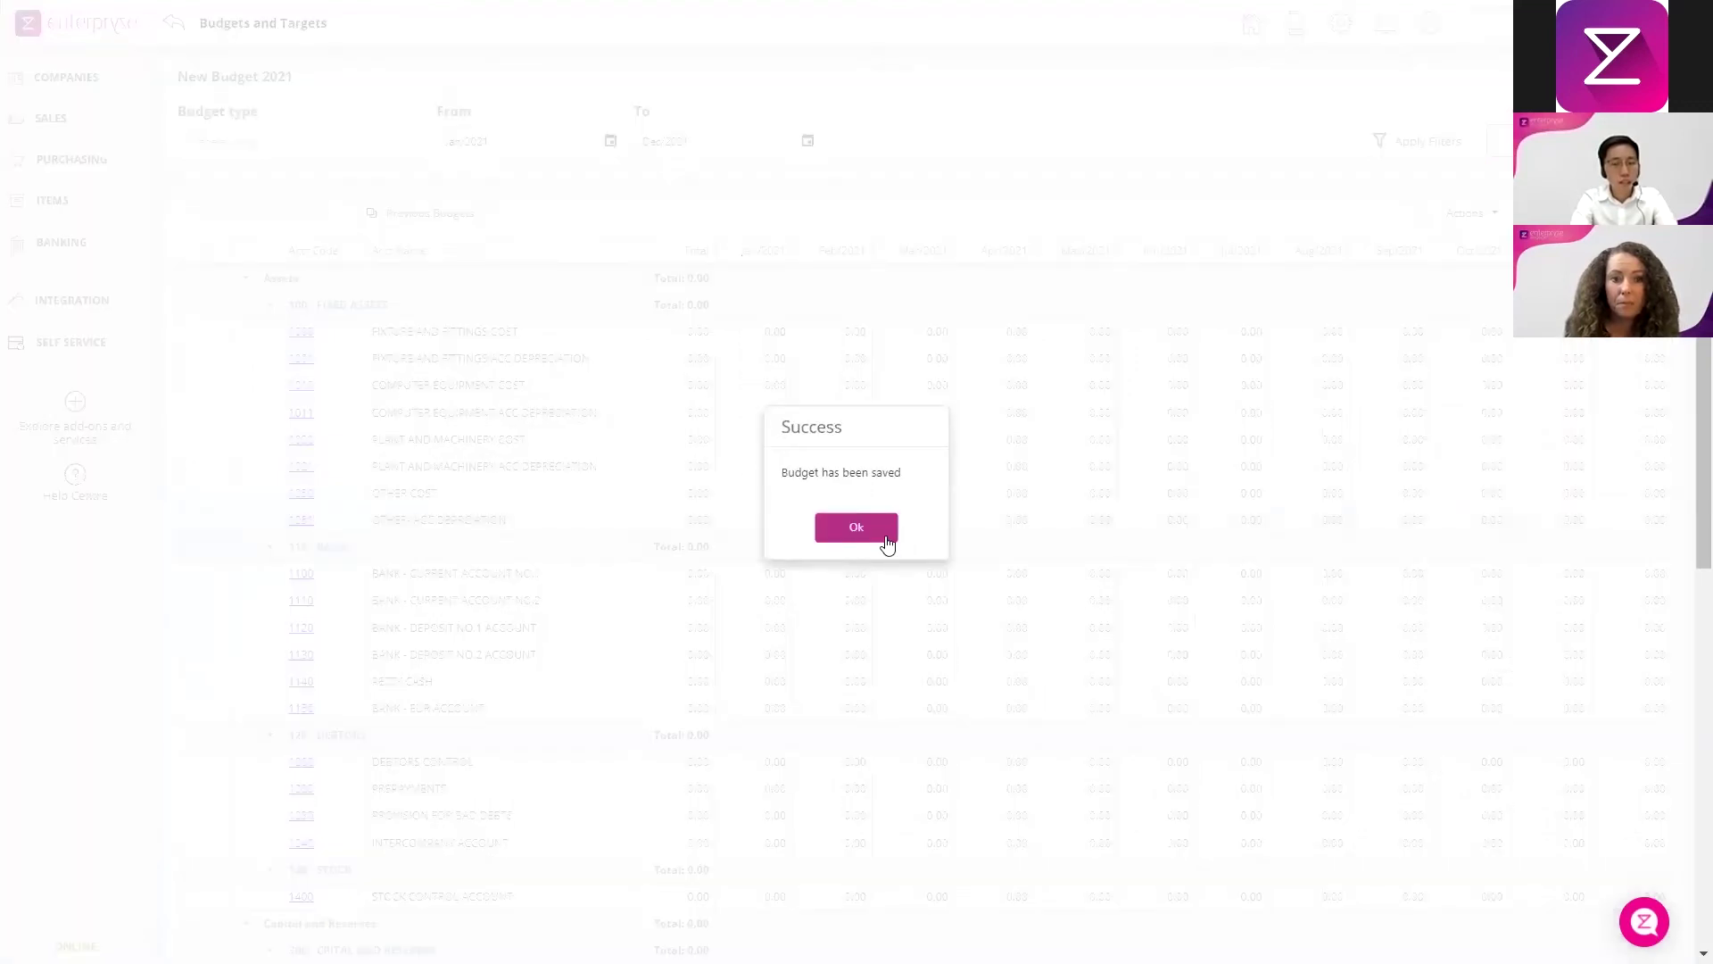
pyautogui.click(887, 538)
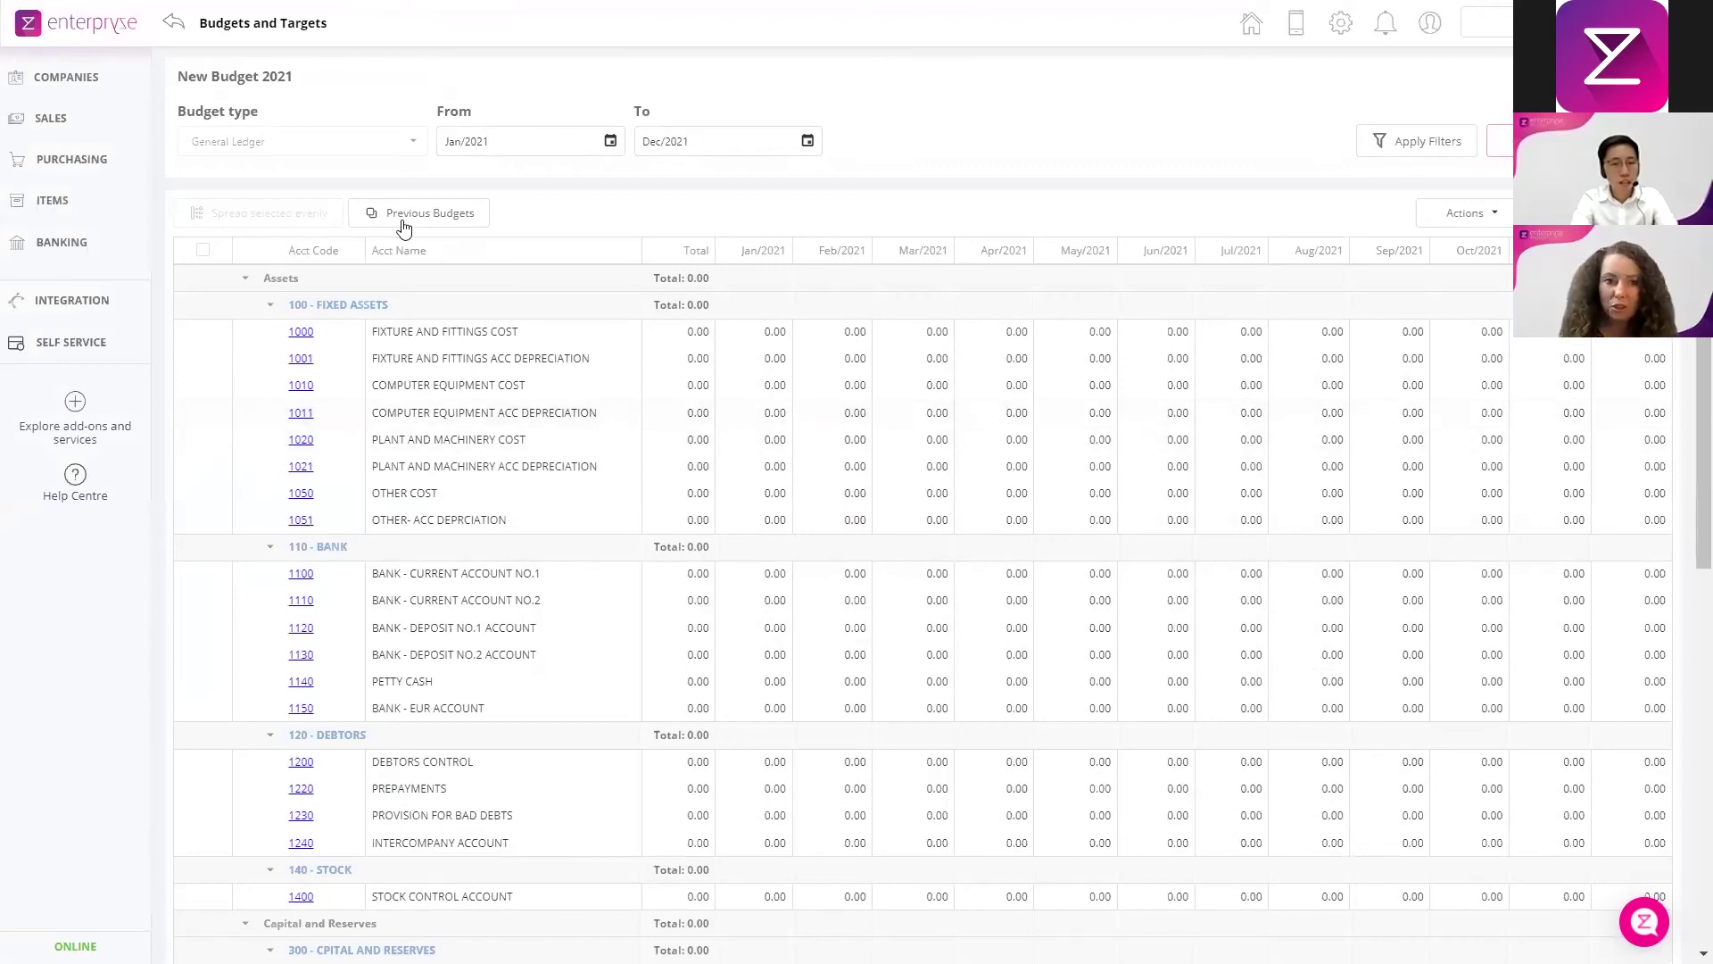
# Open the saved "New Budget 2021" from the list of previous budgets
pyautogui.click(439, 219)
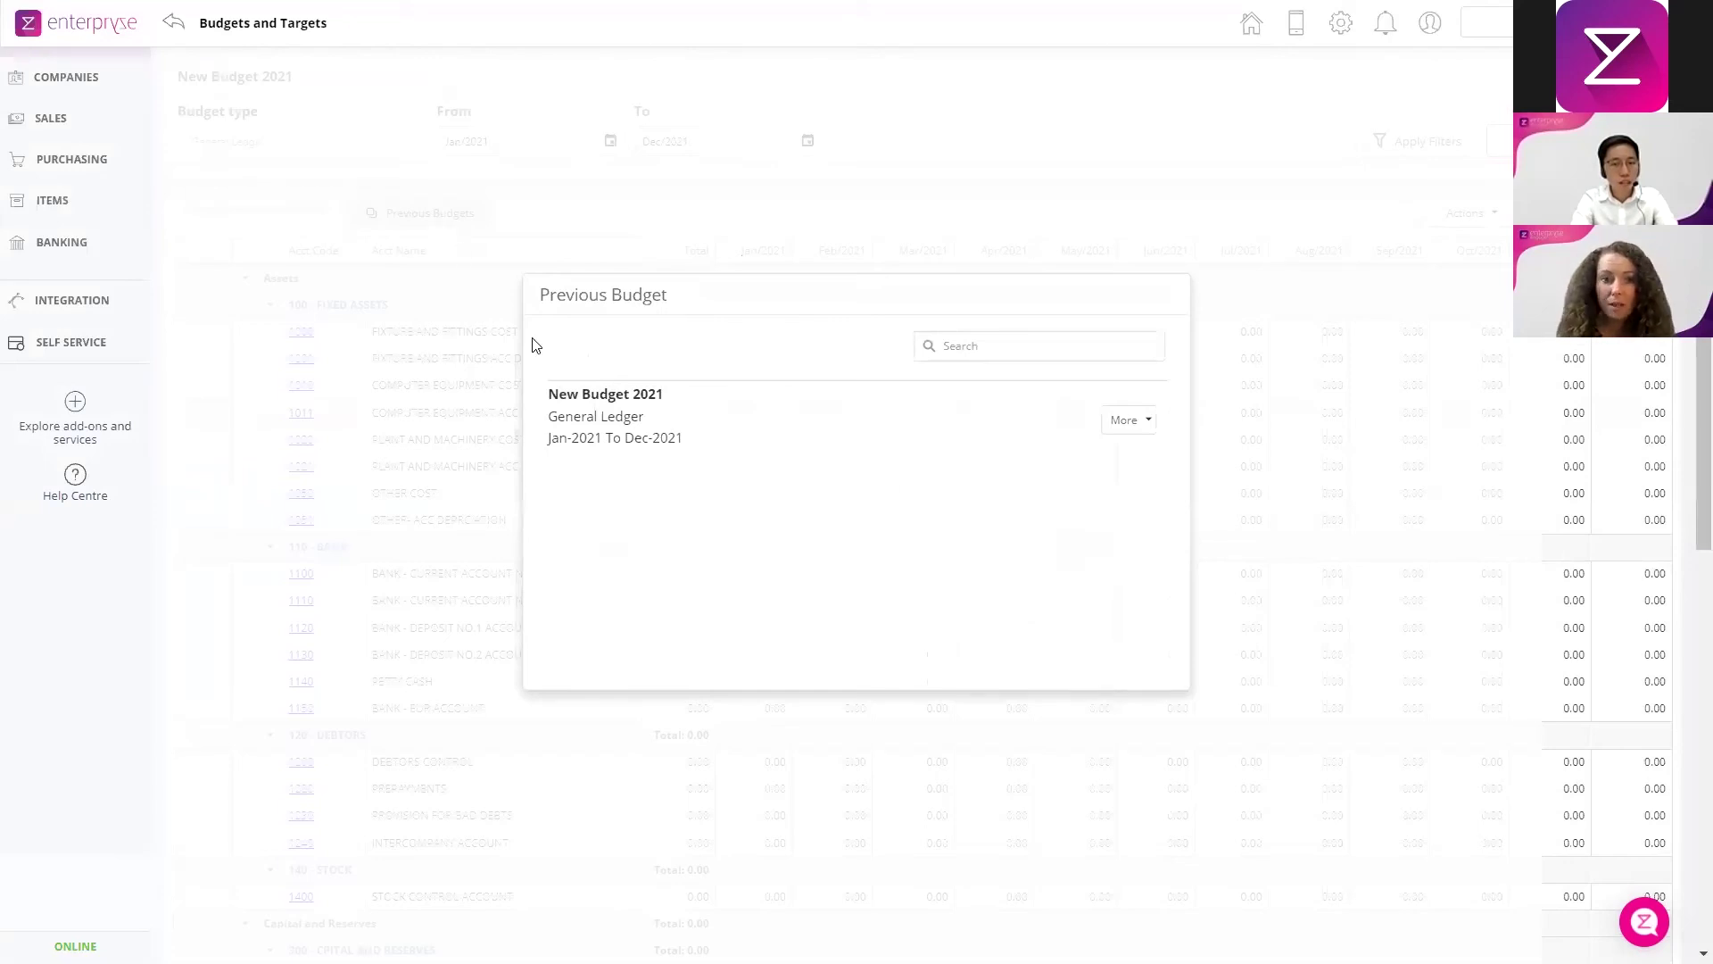
pyautogui.click(1148, 426)
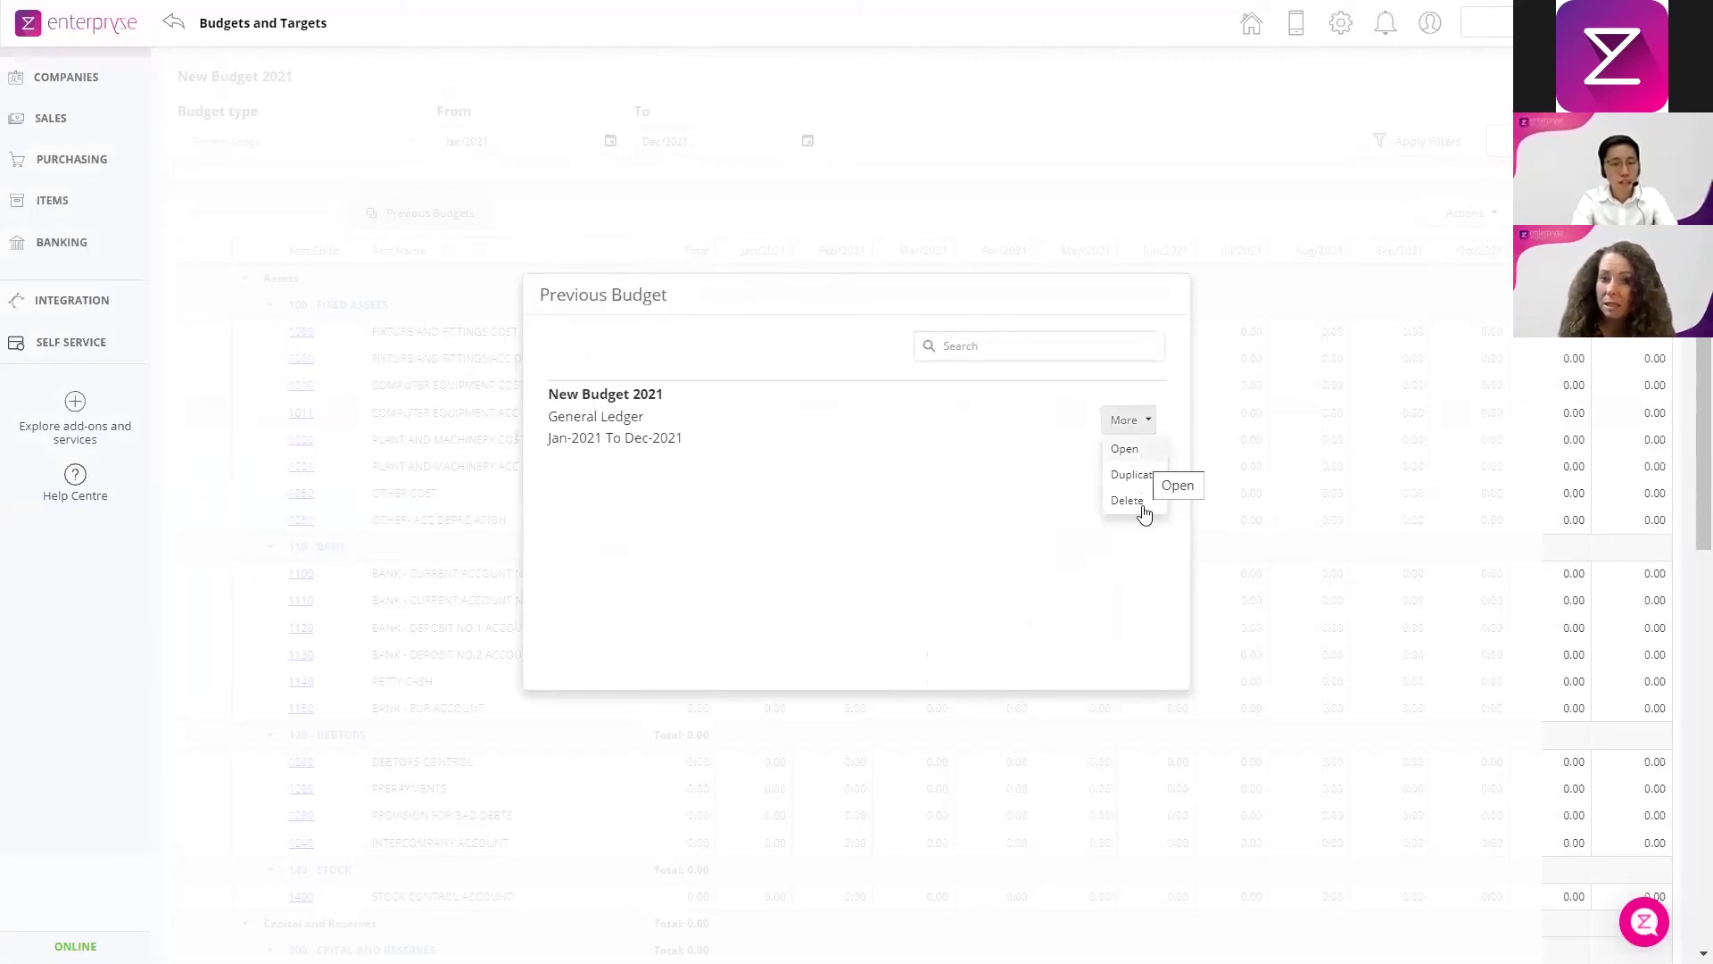
pyautogui.click(1127, 451)
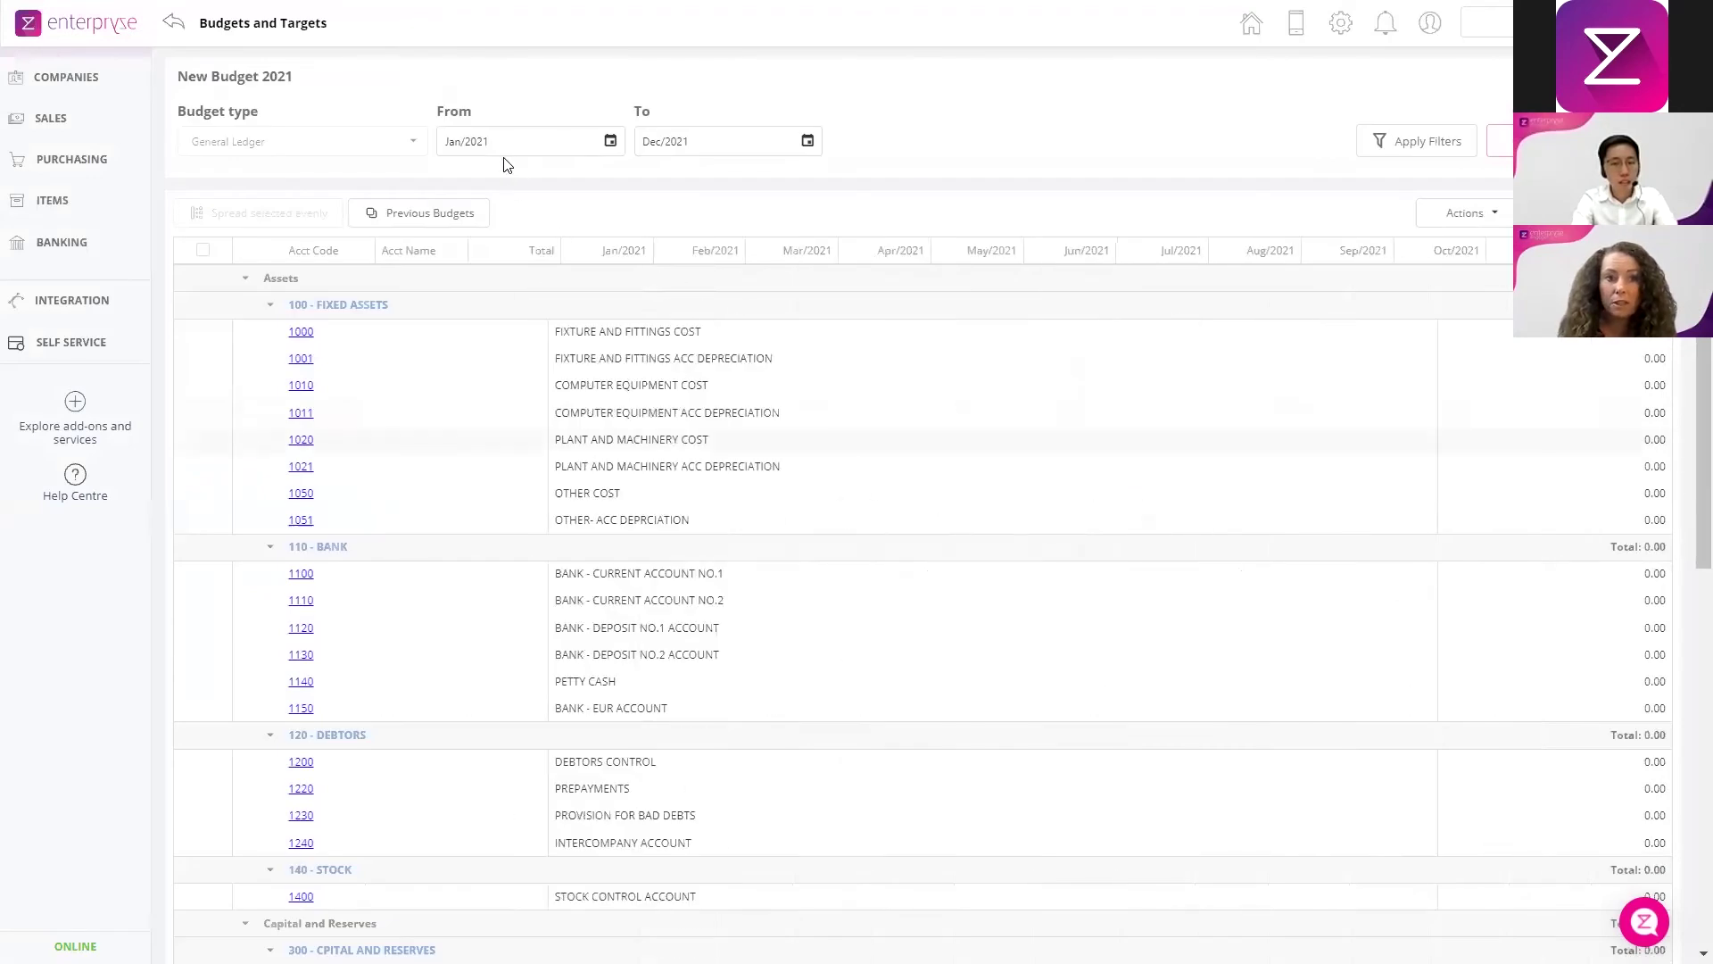
# Collapse the Assets and the Capital and Reserves groups in the reopened budget
pyautogui.scroll(-8, 782, 498)
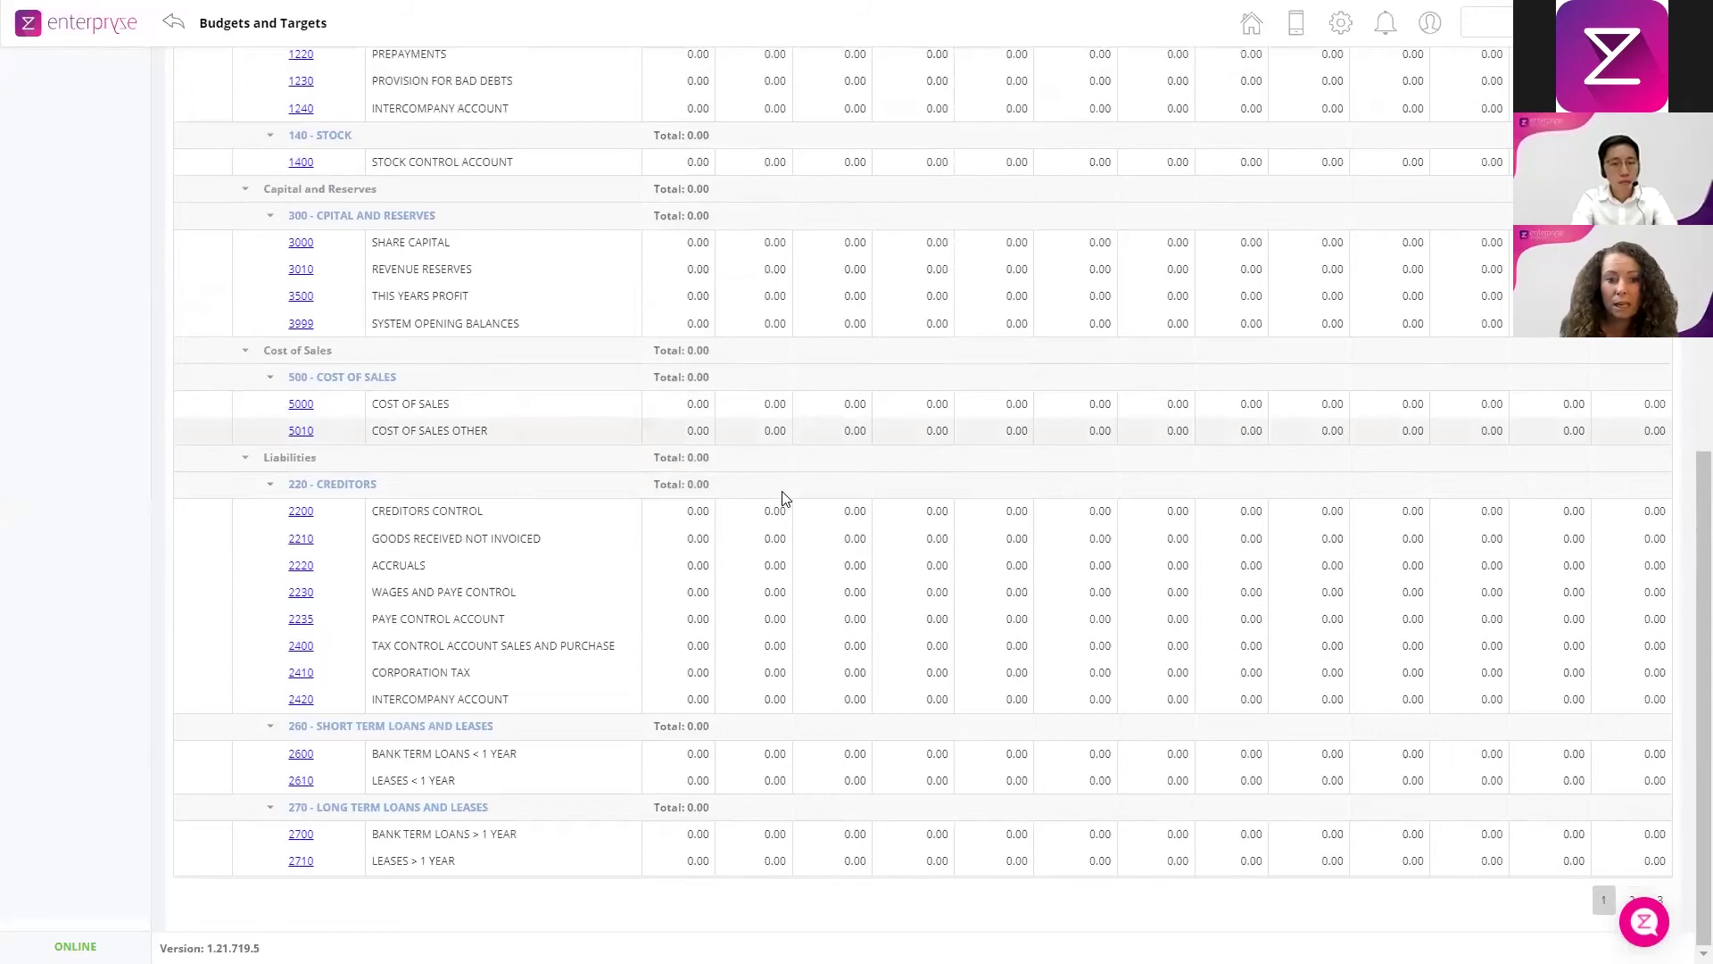
pyautogui.scroll(10, 782, 498)
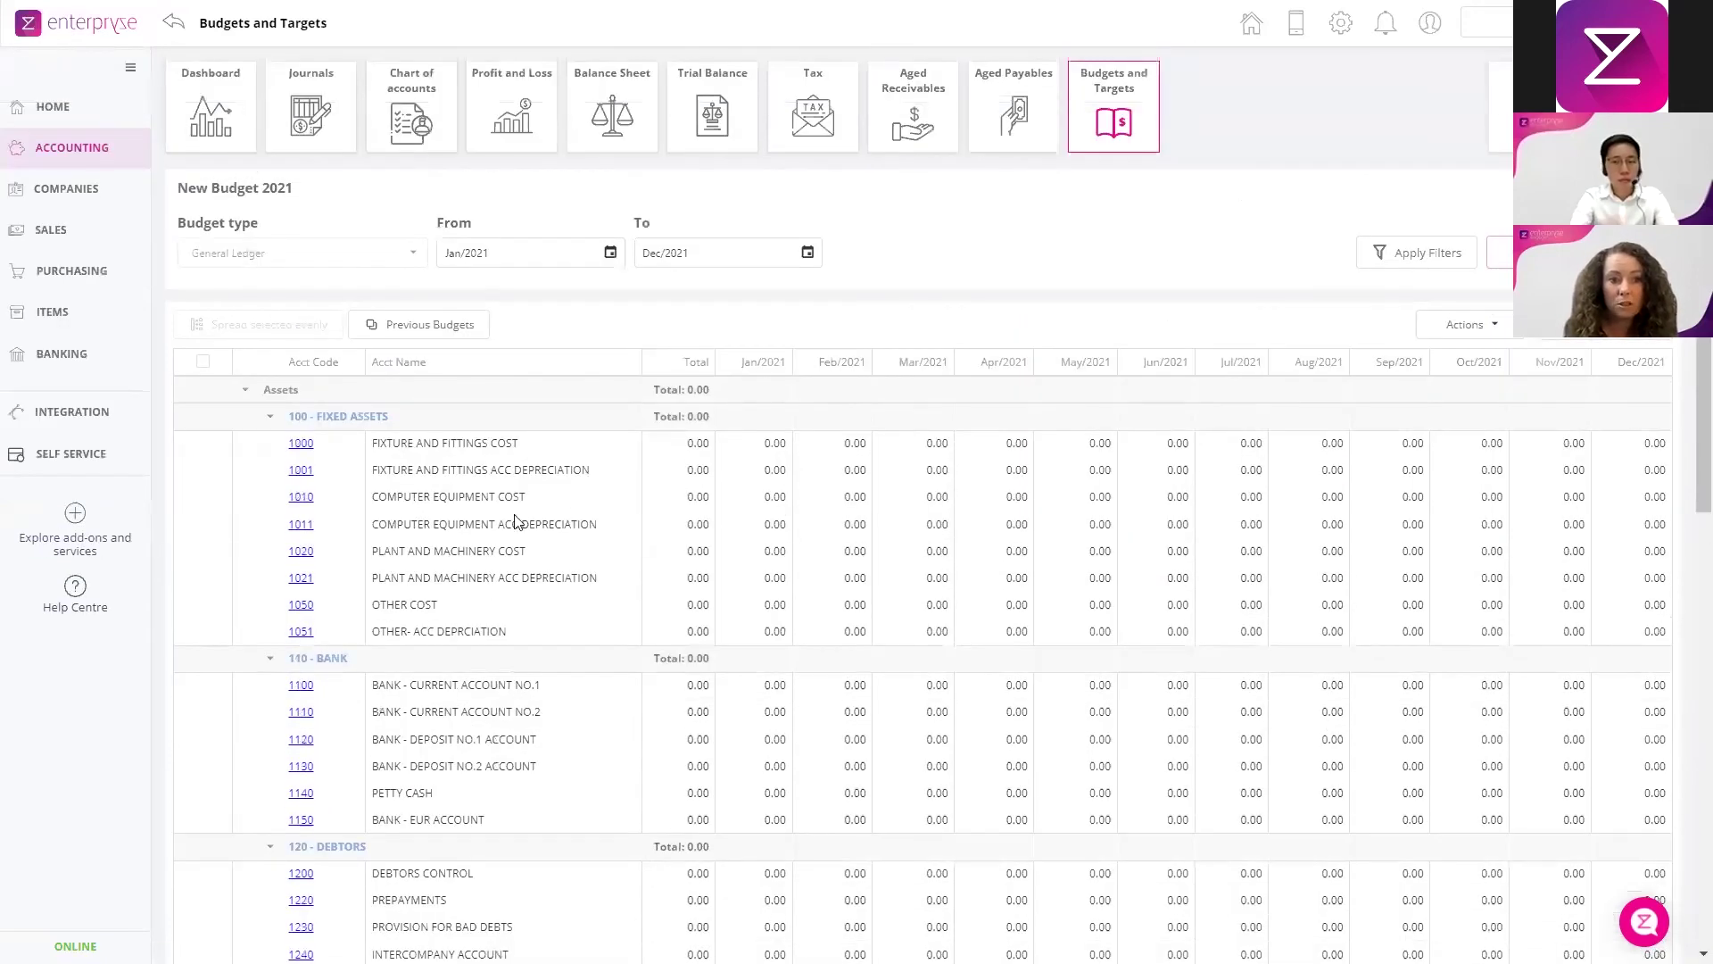
pyautogui.click(247, 401)
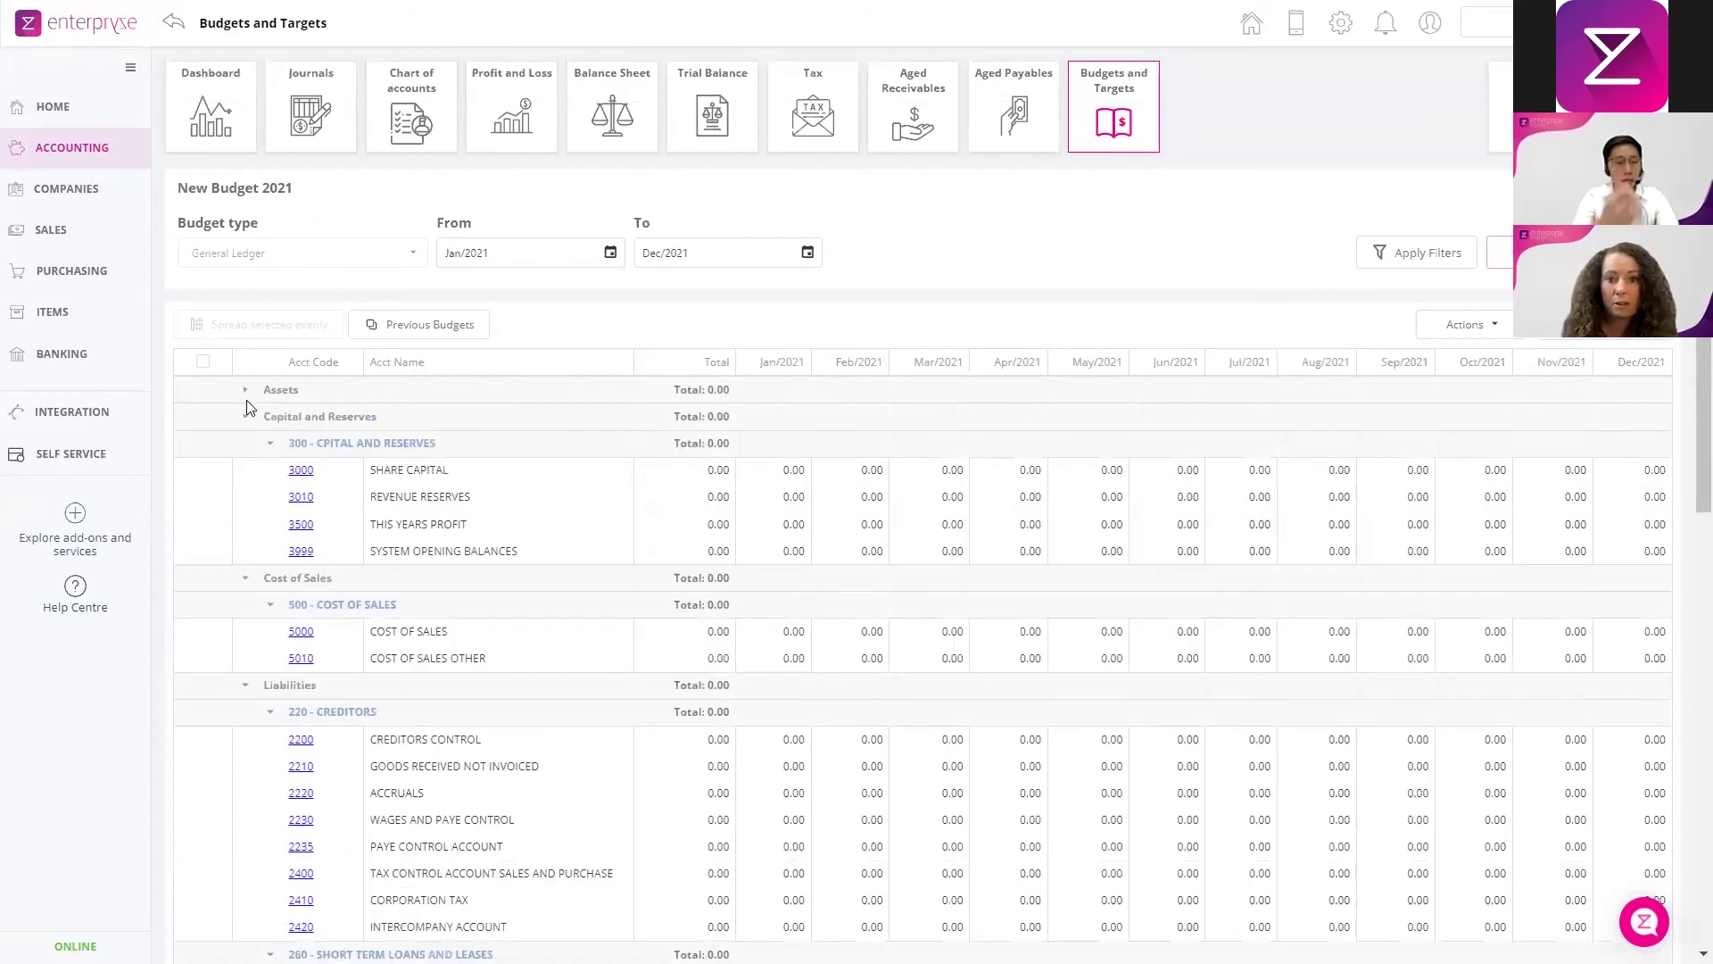
pyautogui.click(247, 419)
# Change the Feb/2021 budget for account 6110 Travel Expenses to 3000
pyautogui.scroll(-10, 247, 429)
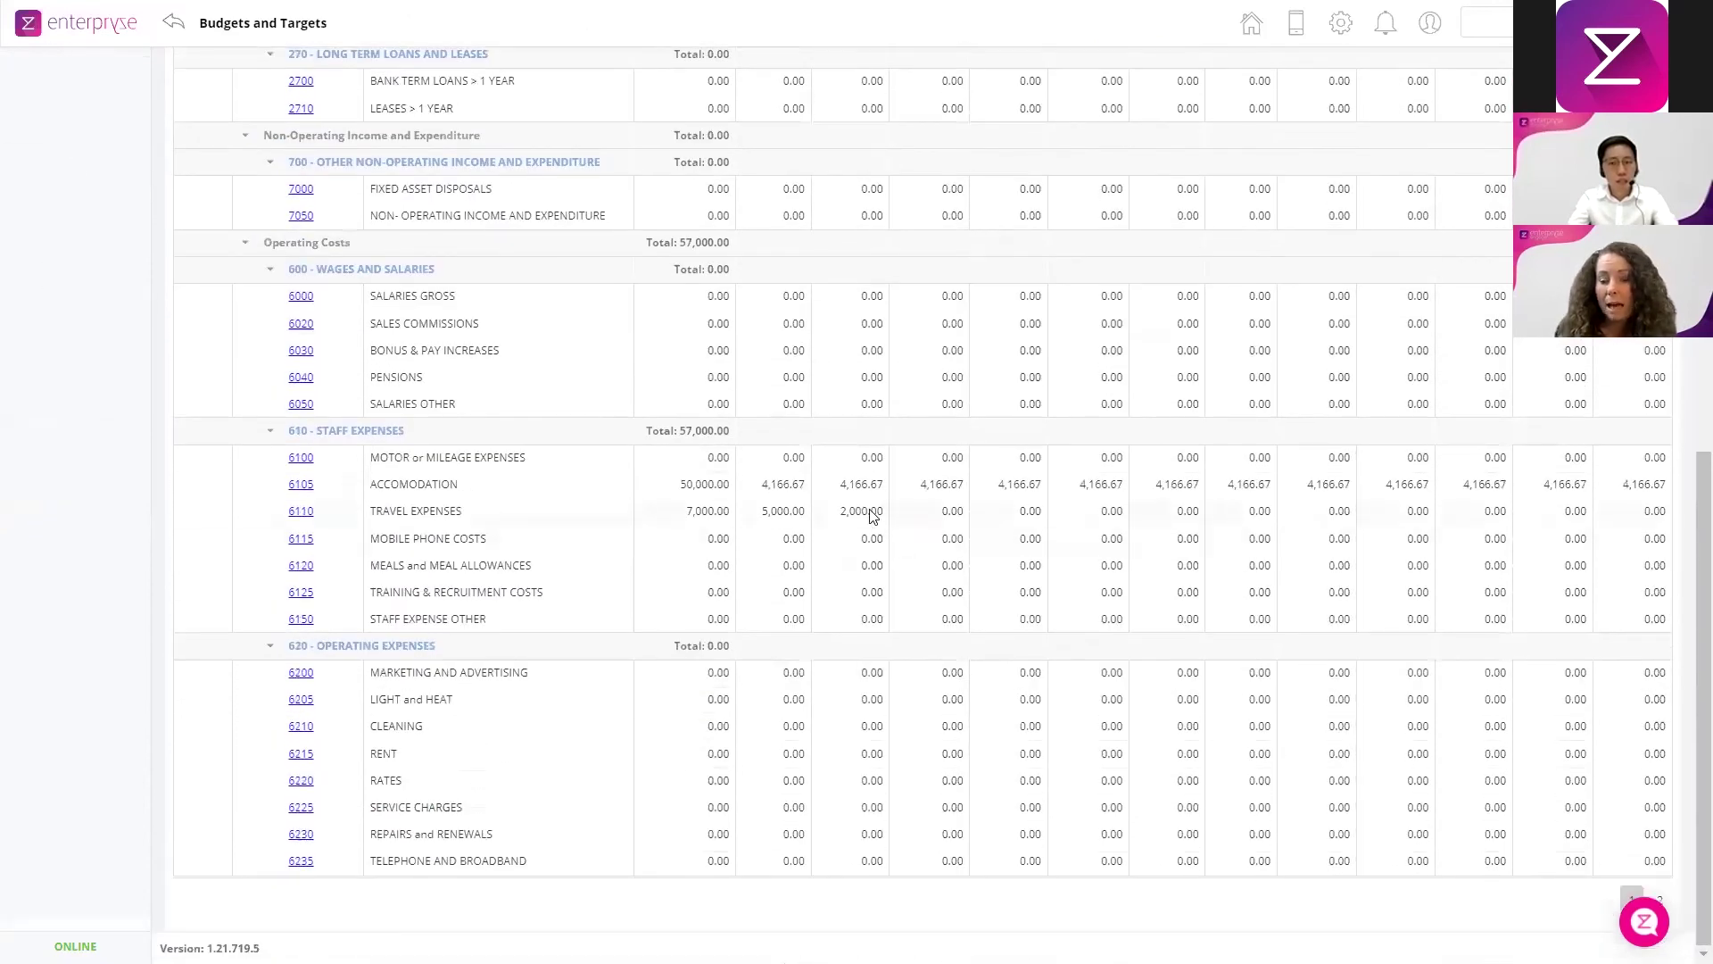
pyautogui.click(849, 522)
pyautogui.write('1')
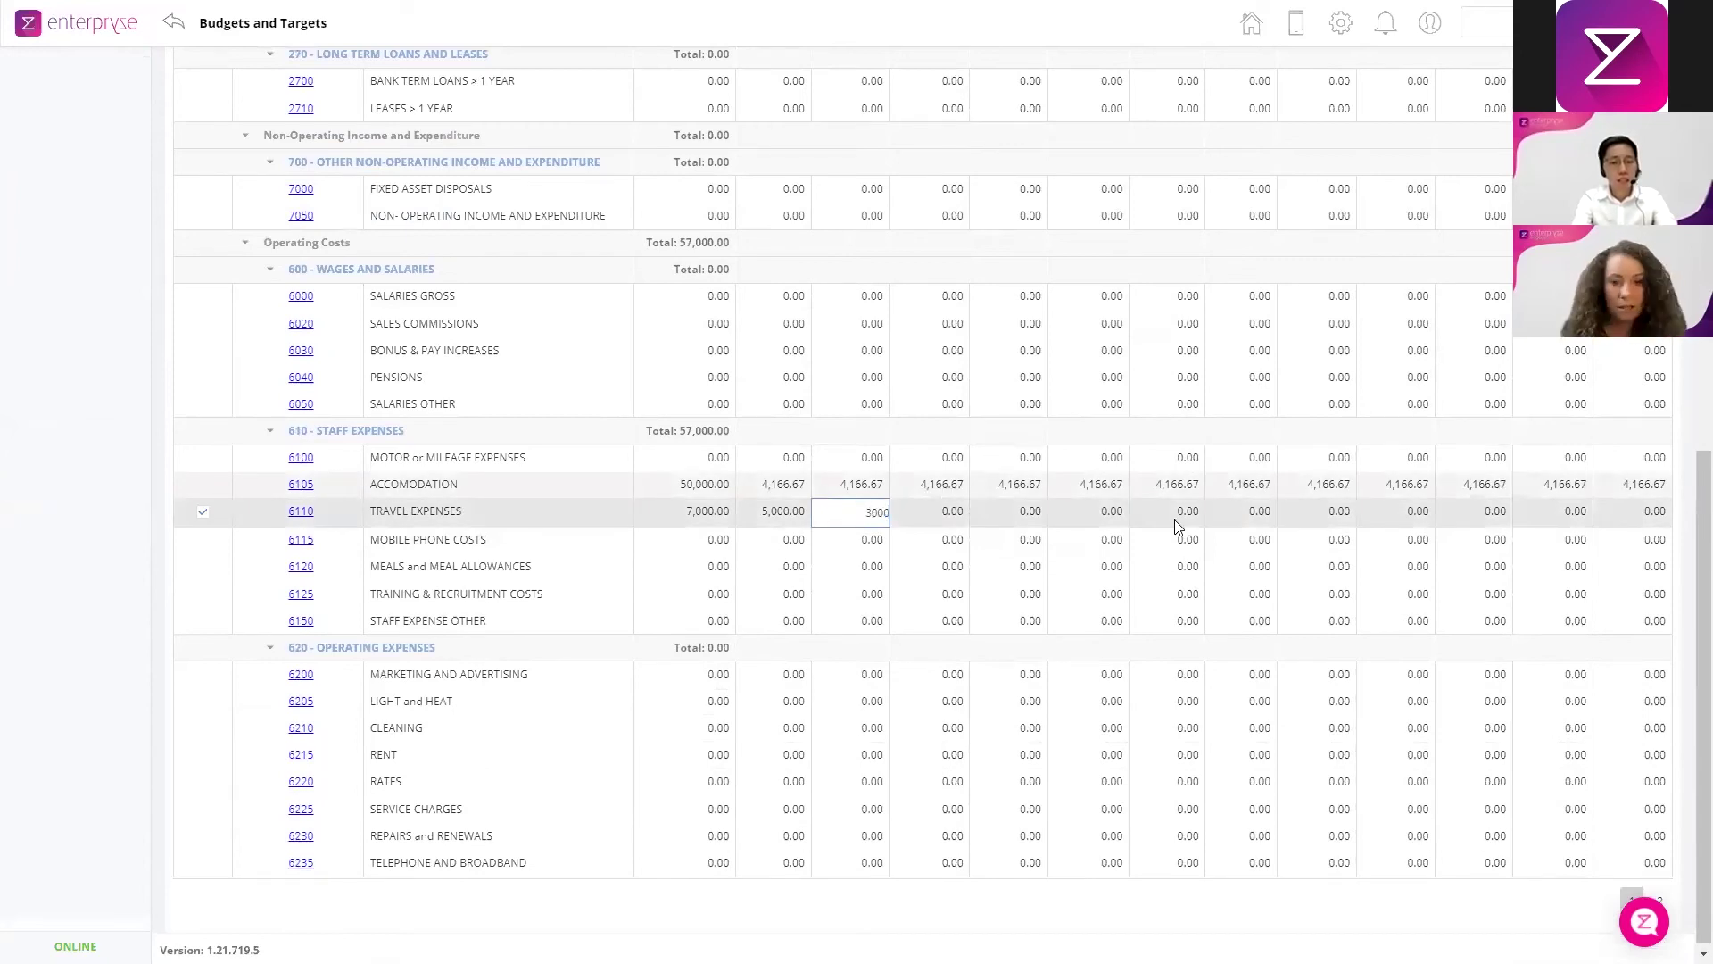
pyautogui.press('Tab')
pyautogui.scroll(10, 1225, 512)
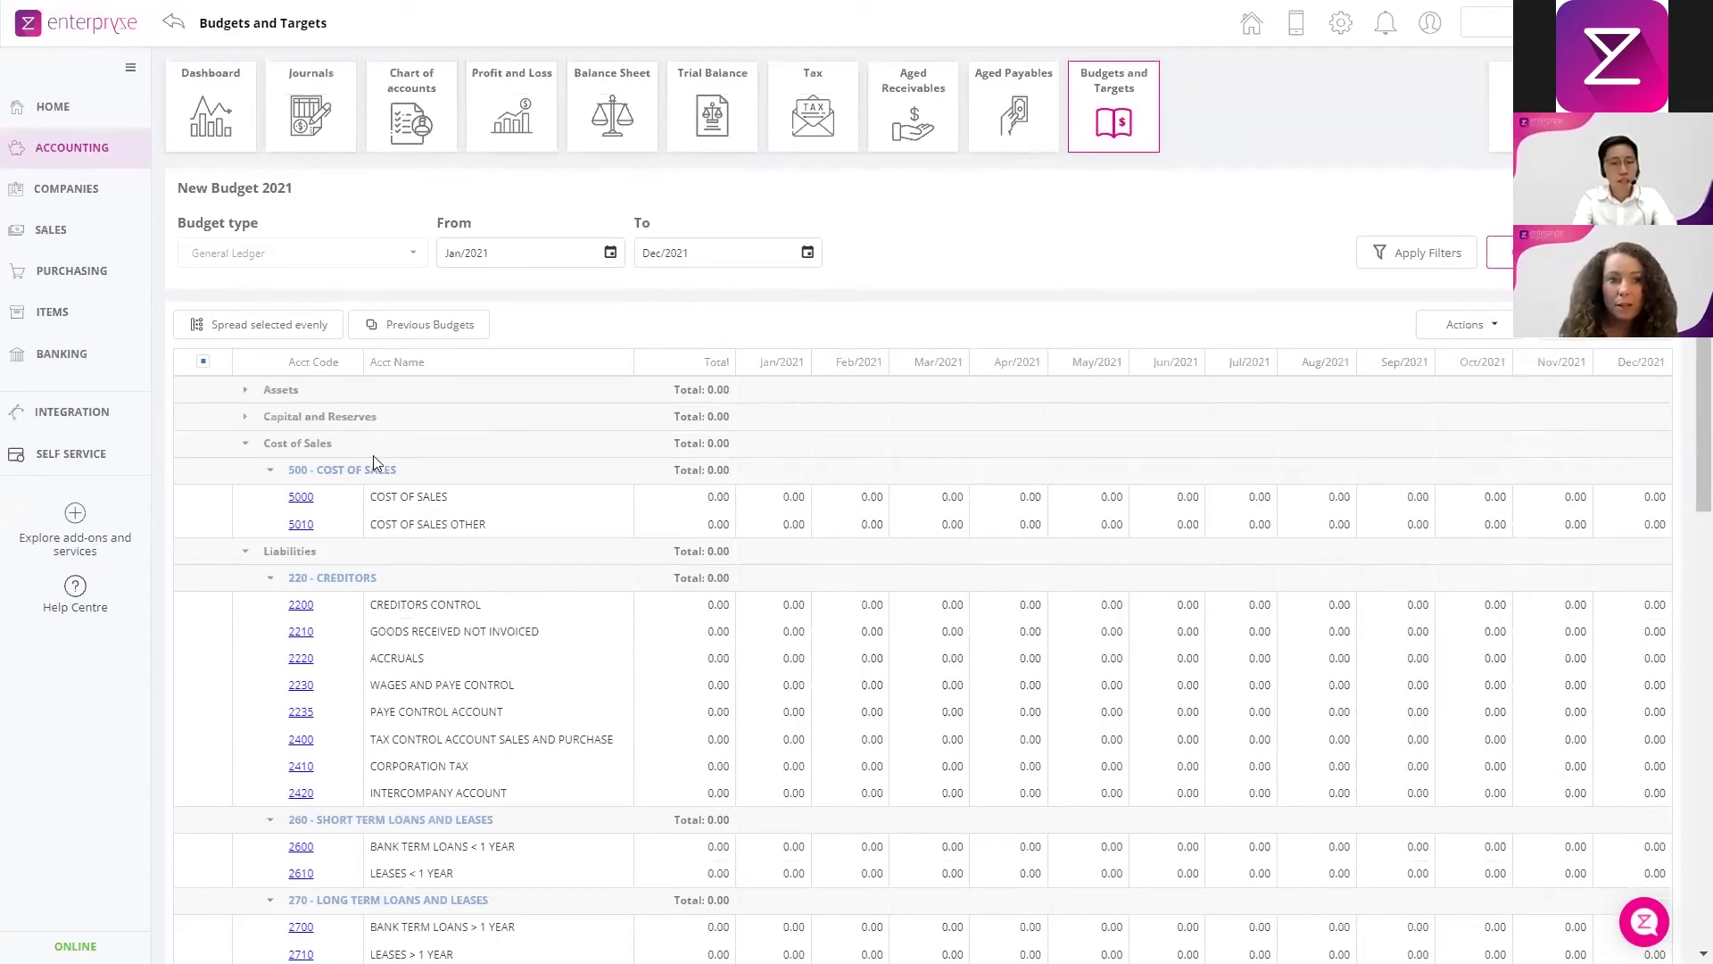
pyautogui.click(249, 327)
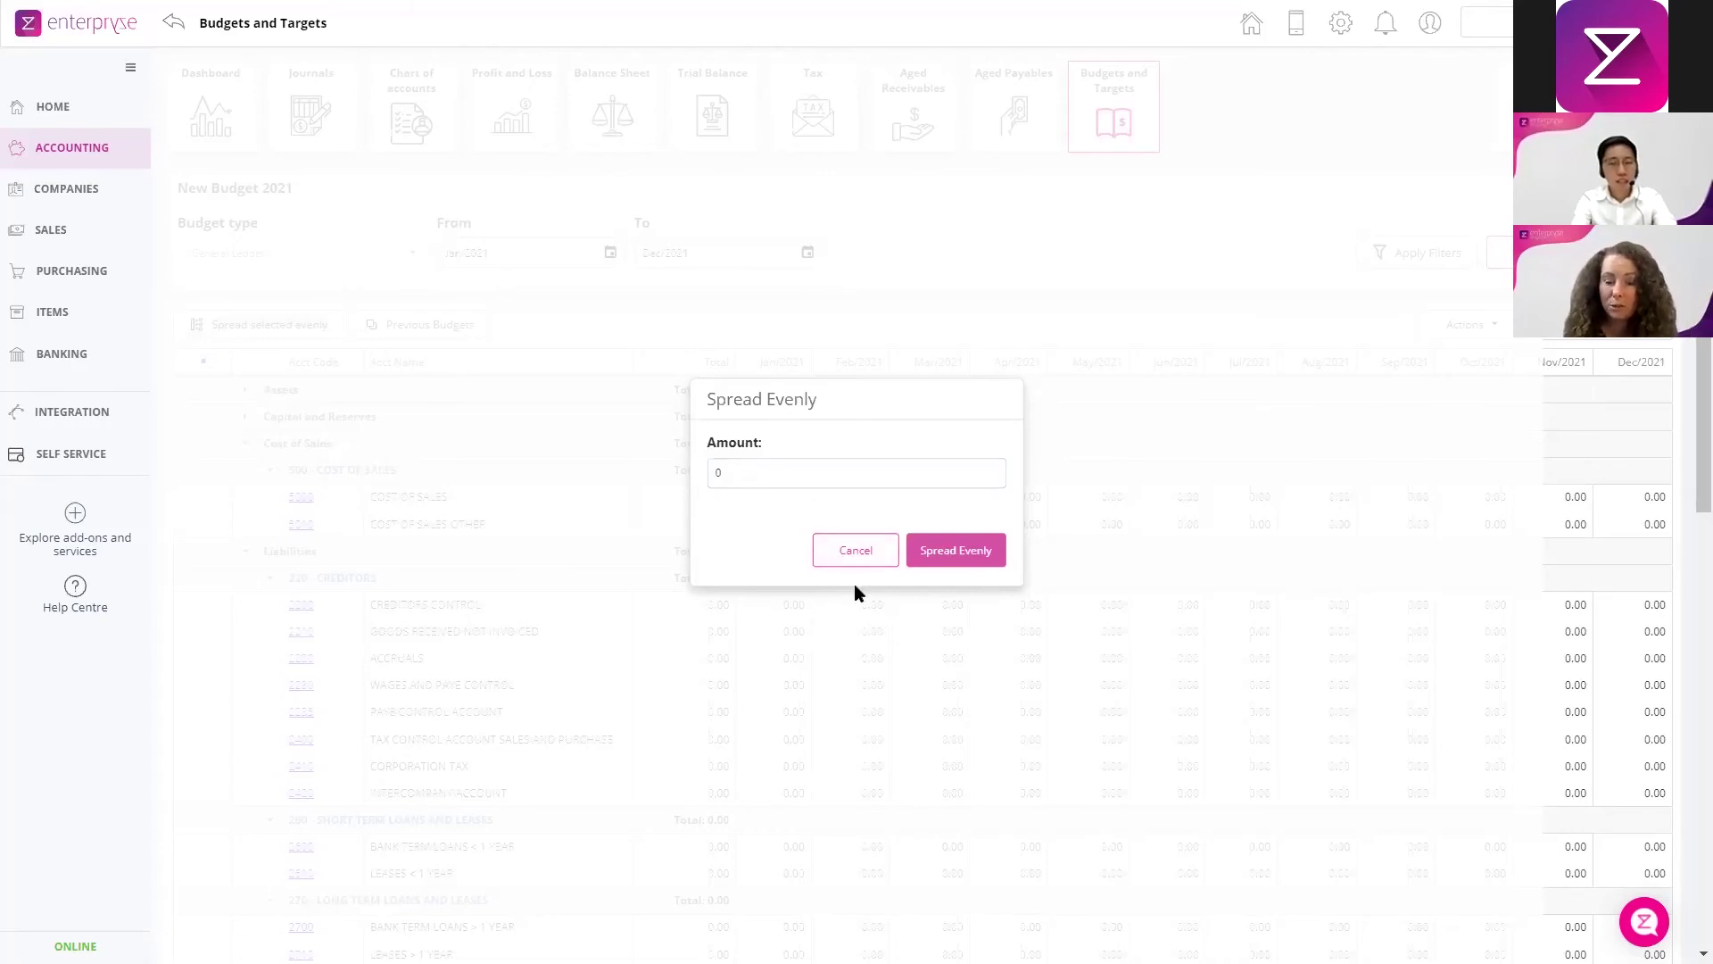
pyautogui.click(855, 554)
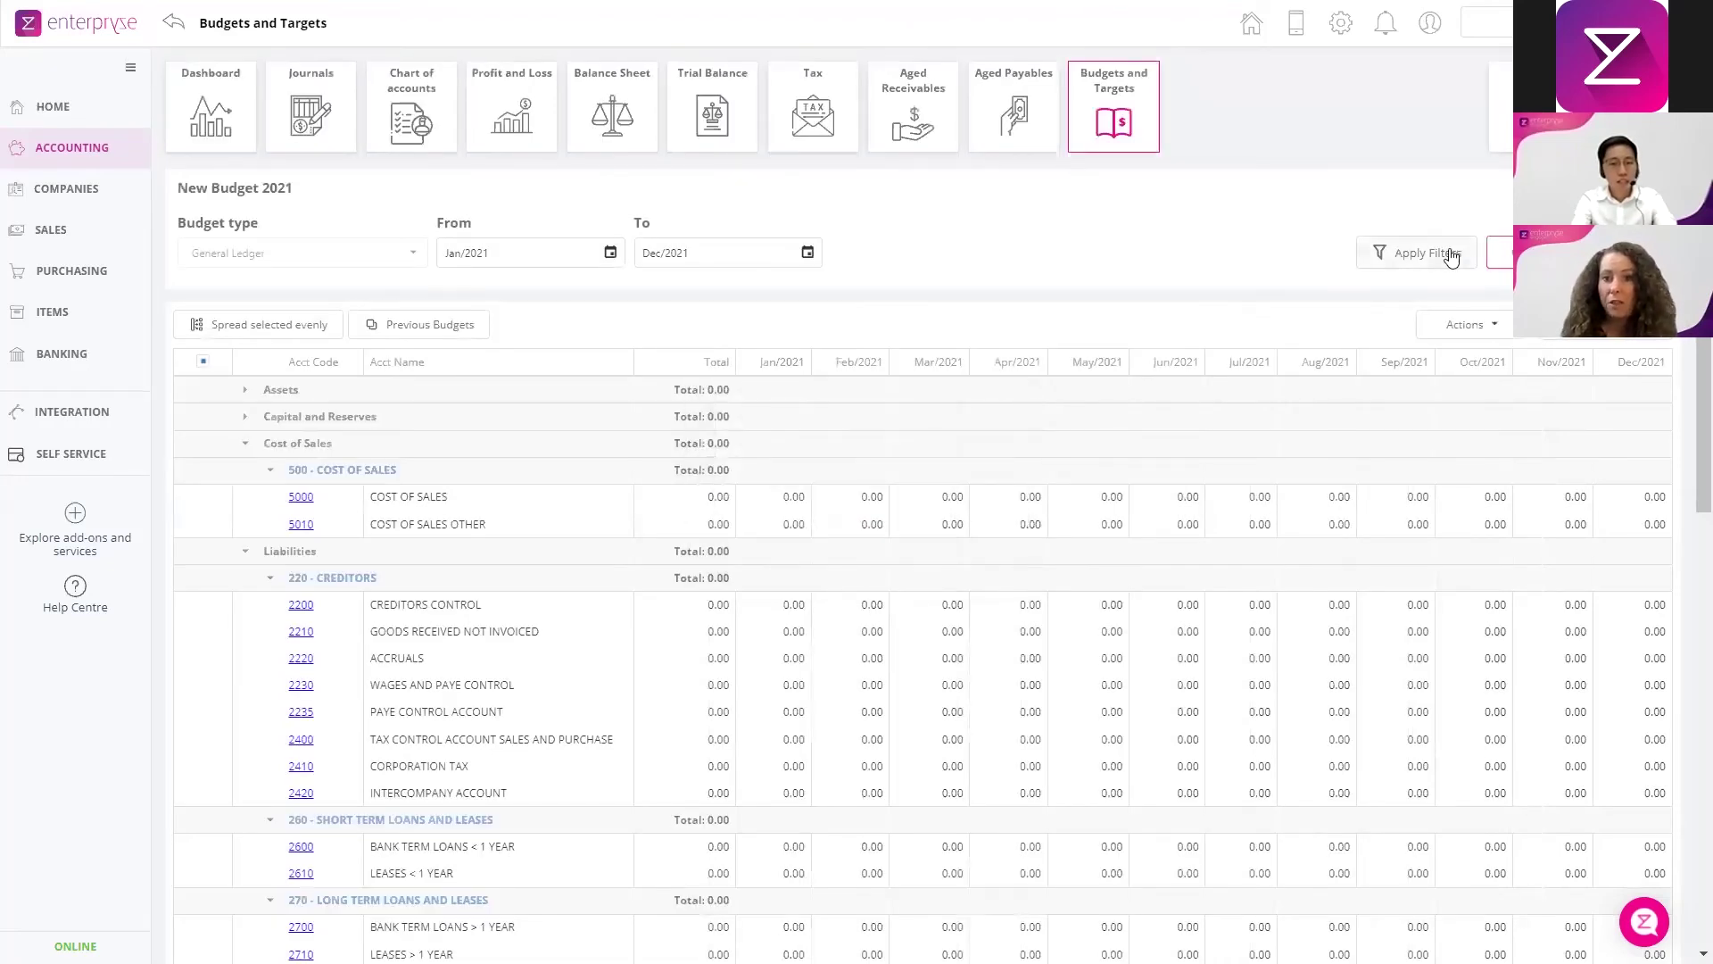
# Save the changes made to New Budget 2021, keeping its Jan/2021 to Dec/2021 date range
pyautogui.click(1443, 256)
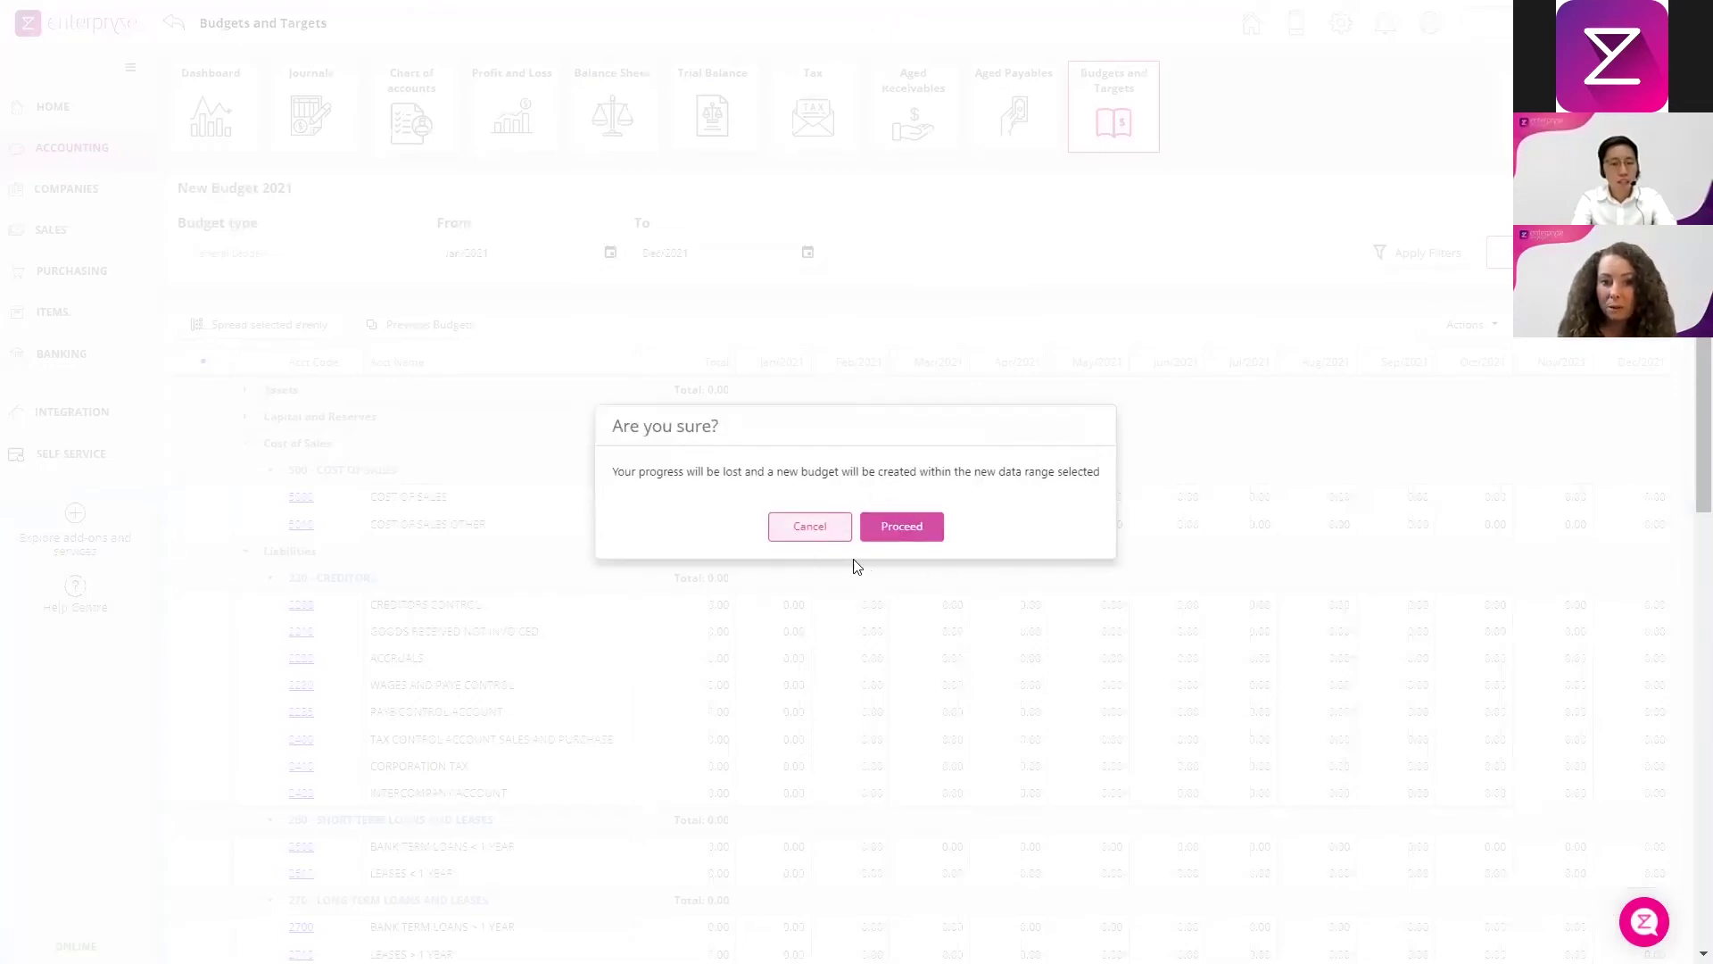
pyautogui.click(794, 532)
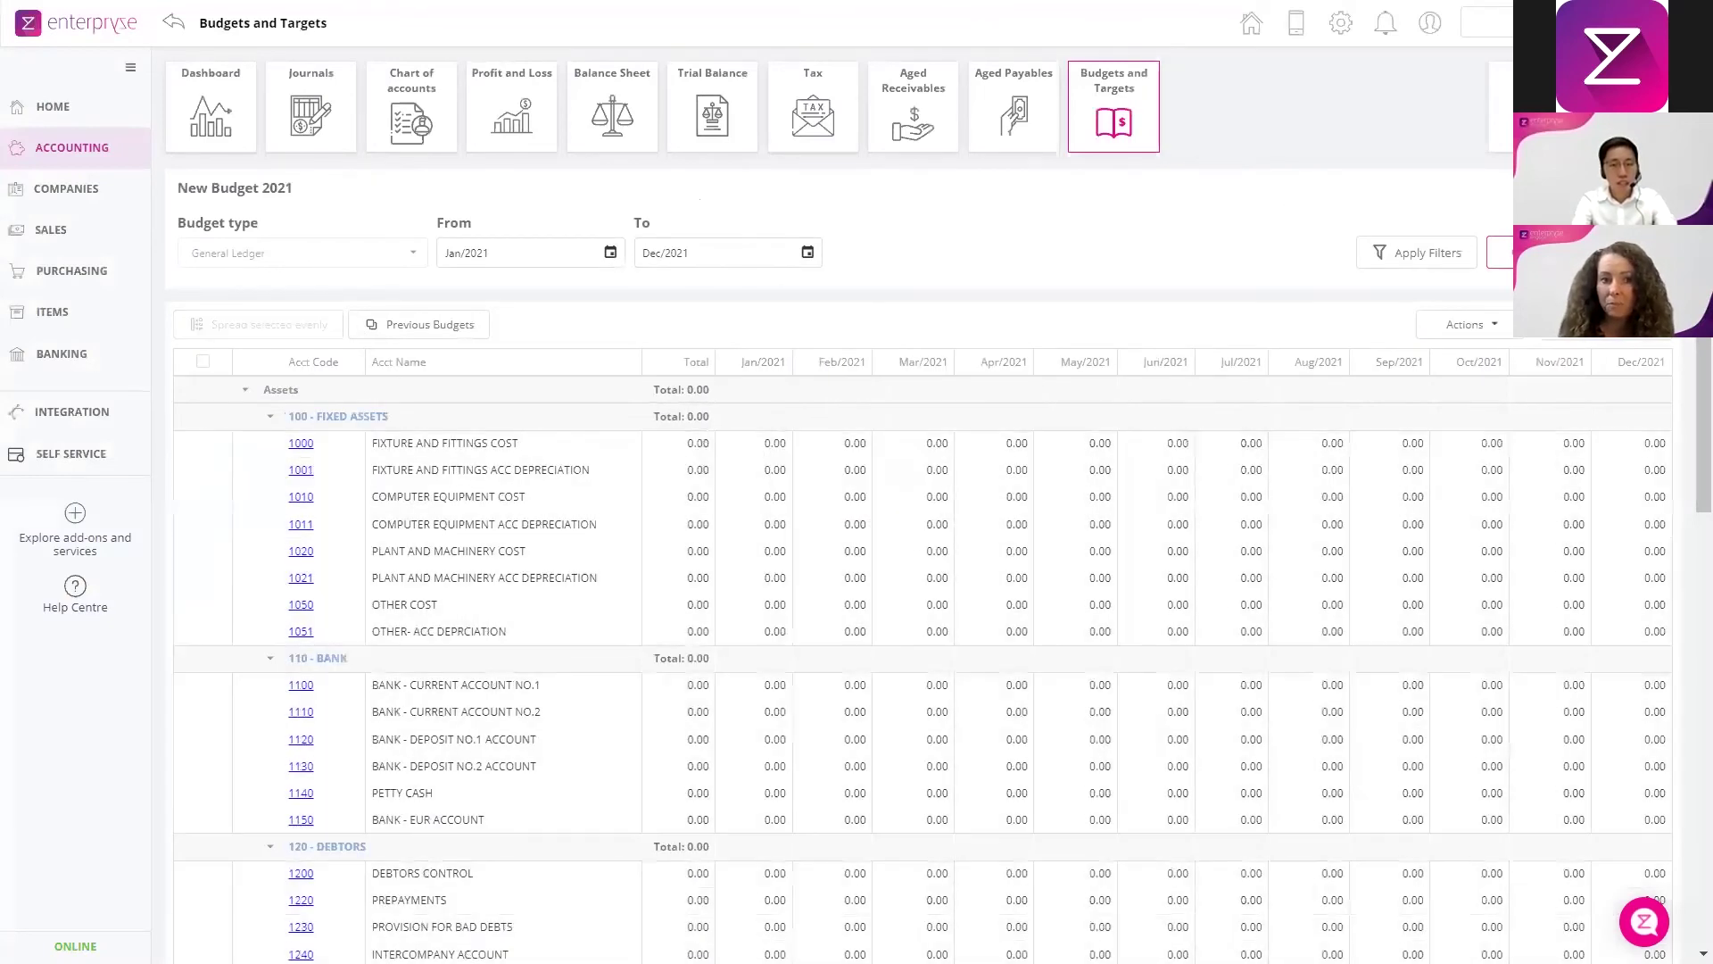
pyautogui.click(837, 528)
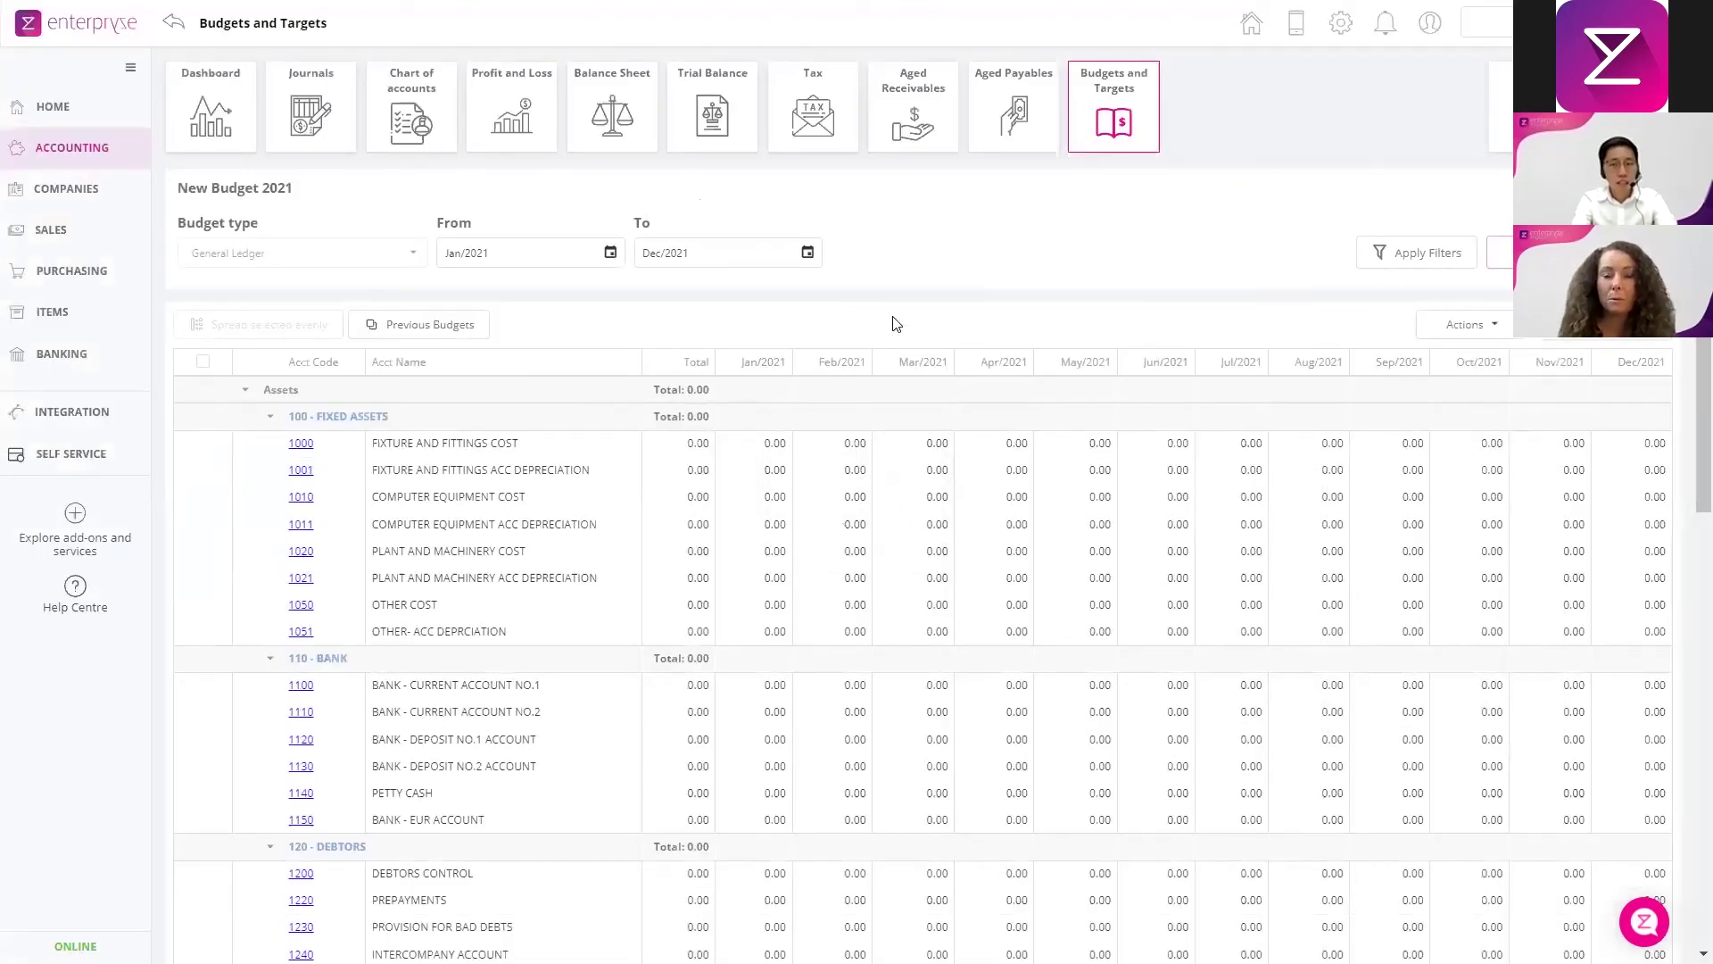
# In the Profit and Loss report, expand all account groups and compare the balances with New Budget 2021 for Jan/2021 to Dec/2021
pyautogui.click(527, 116)
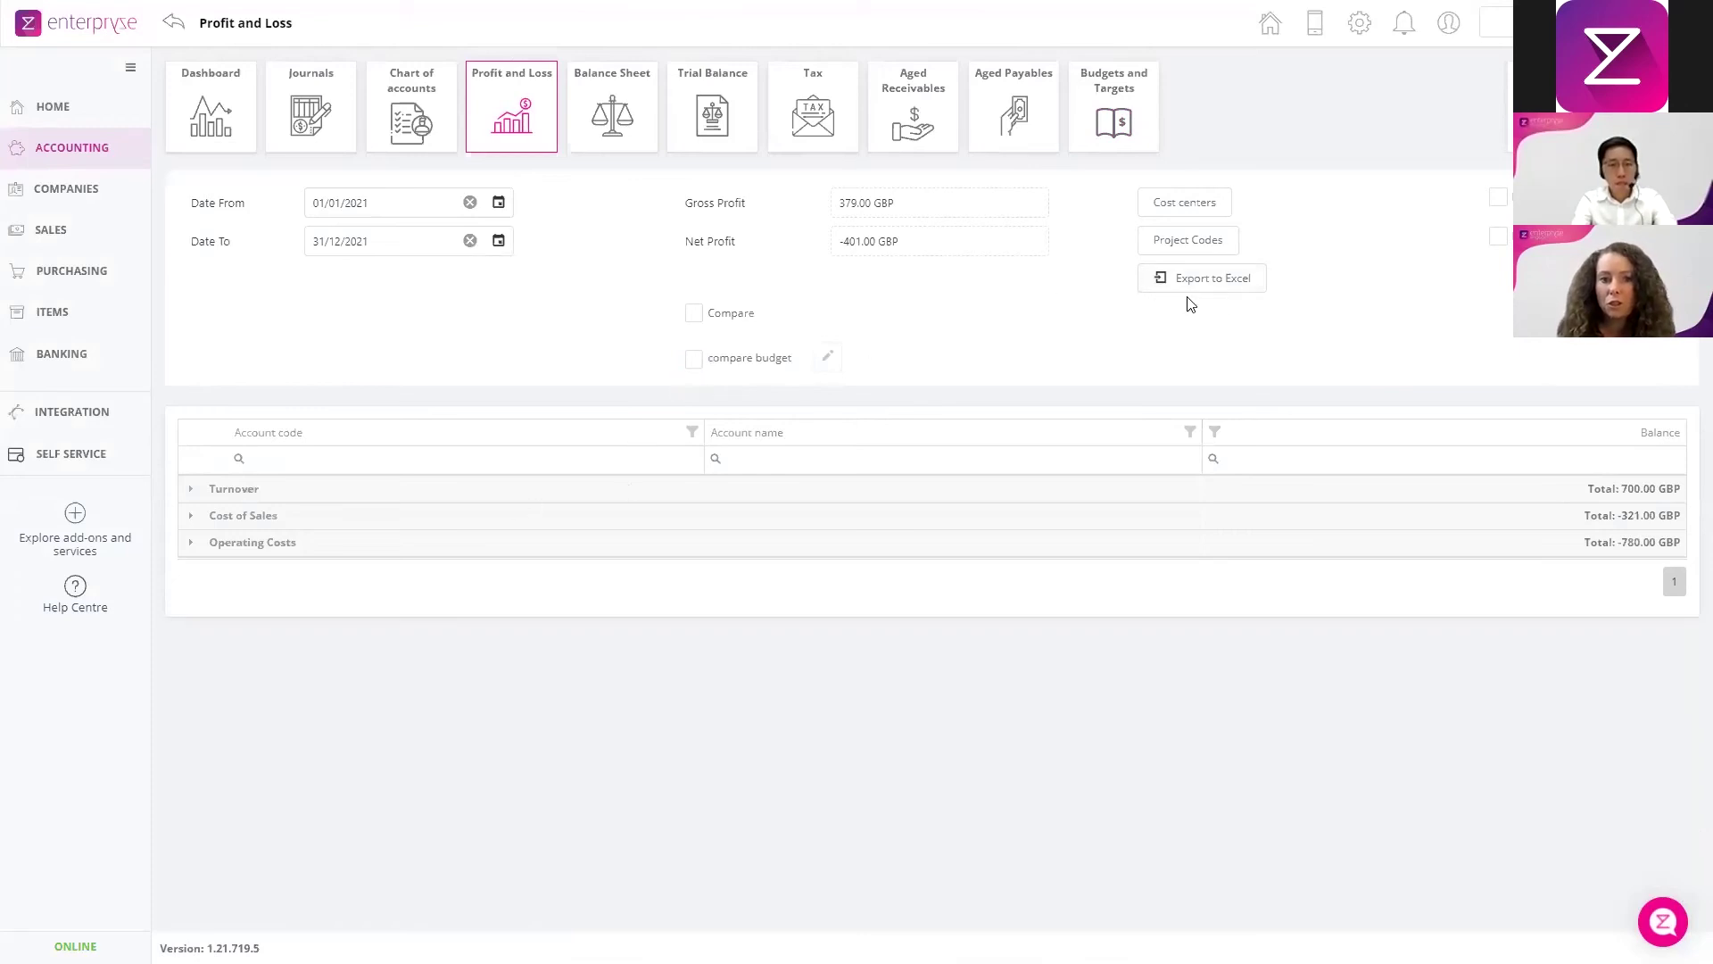
pyautogui.click(1498, 197)
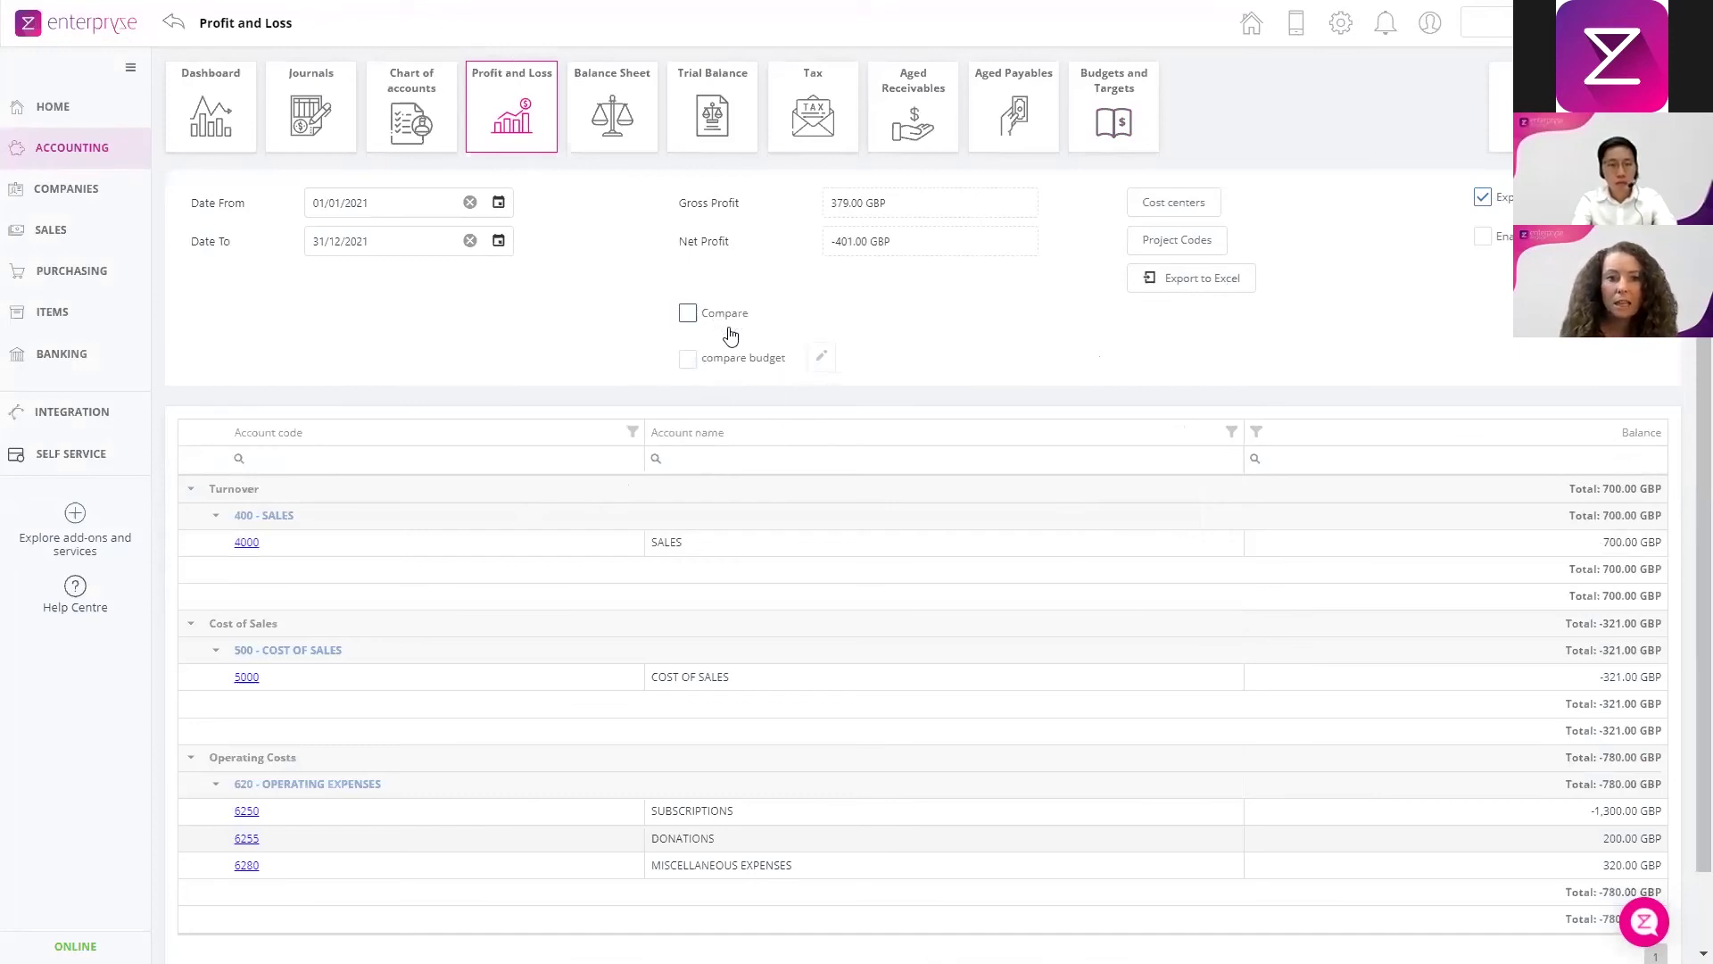
pyautogui.click(692, 365)
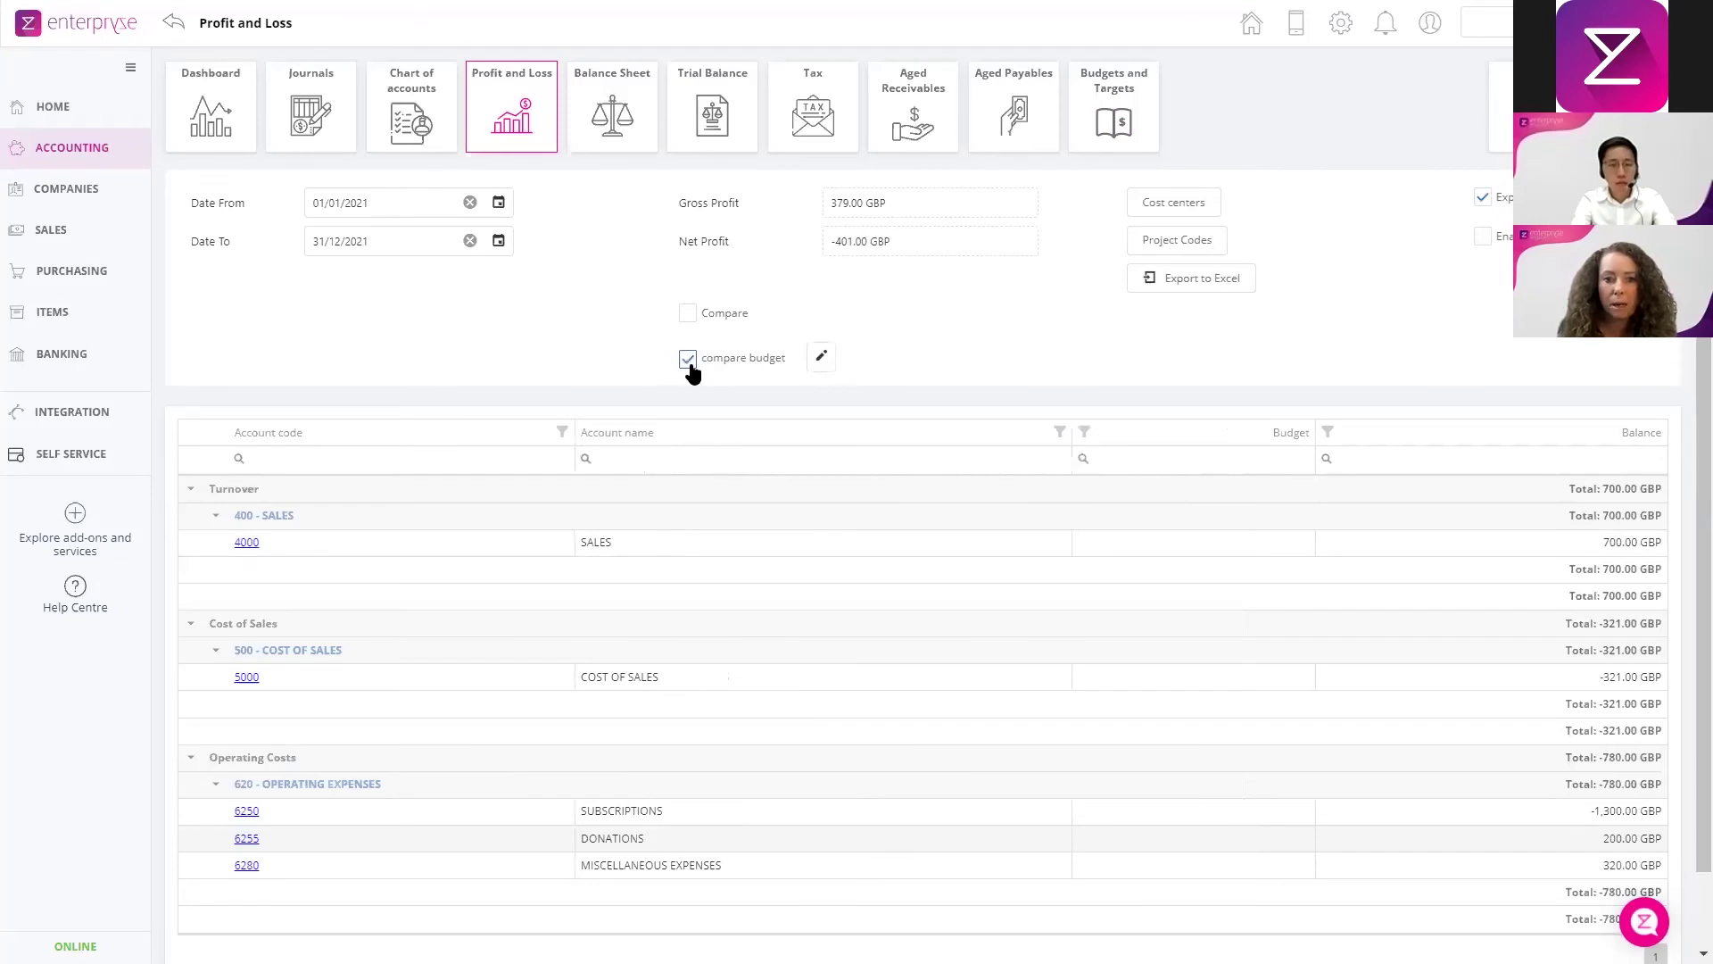
pyautogui.click(821, 356)
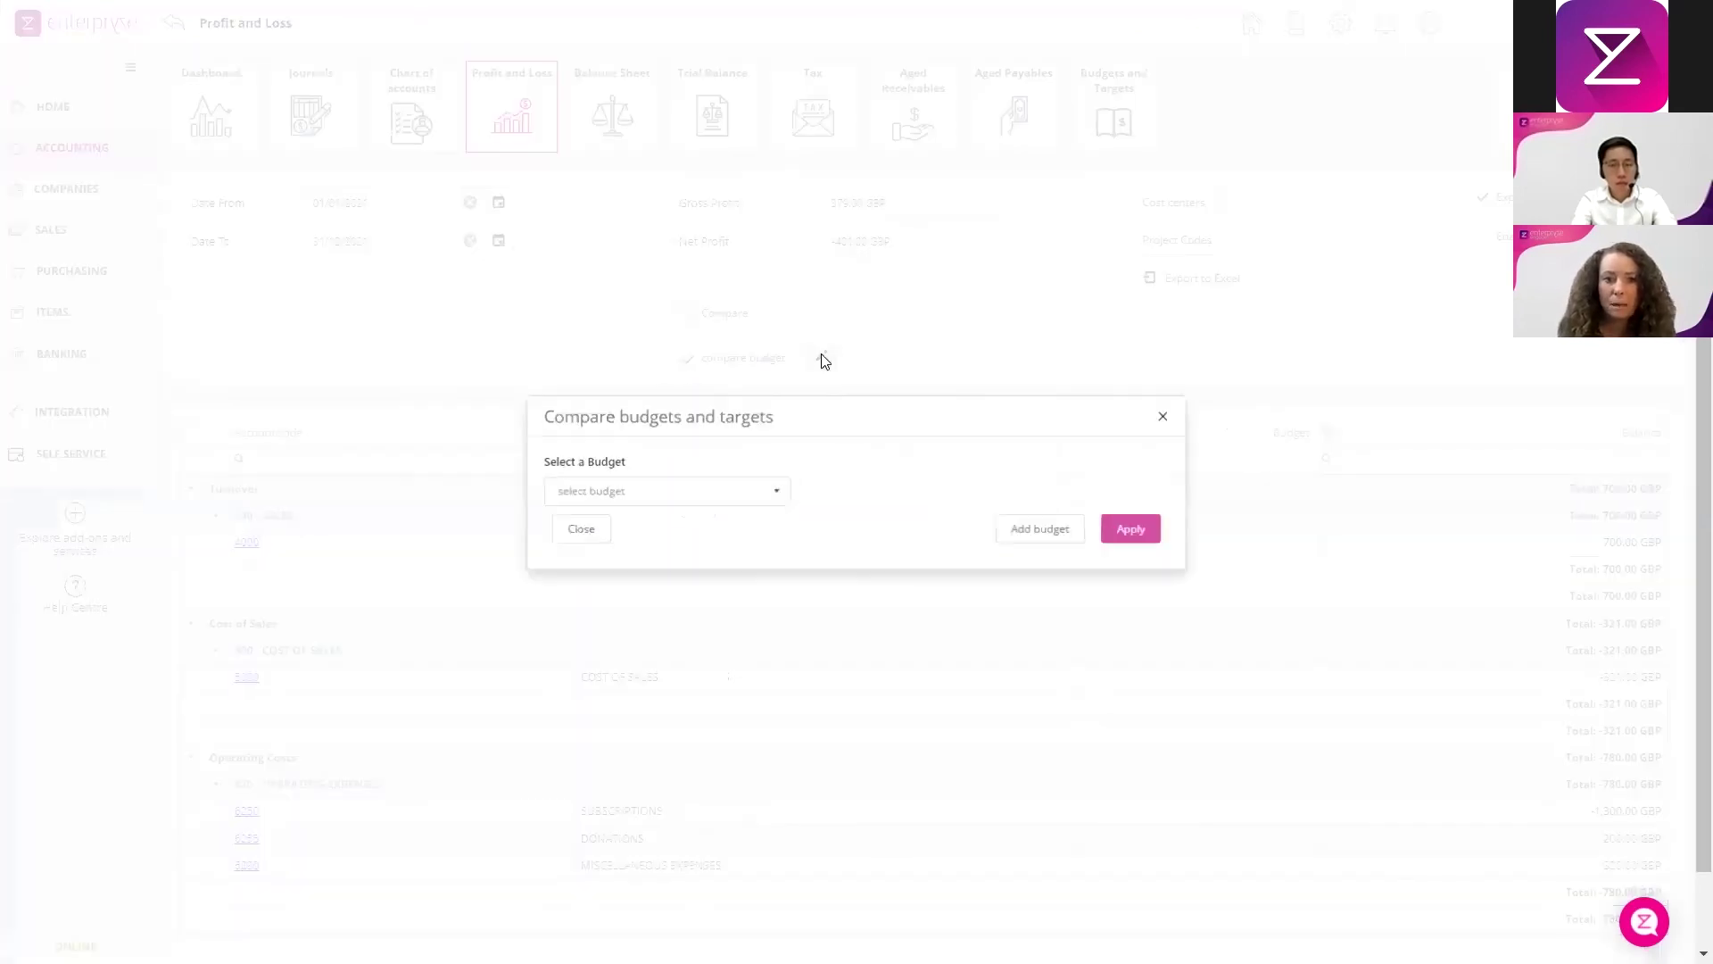
pyautogui.click(752, 493)
pyautogui.click(633, 521)
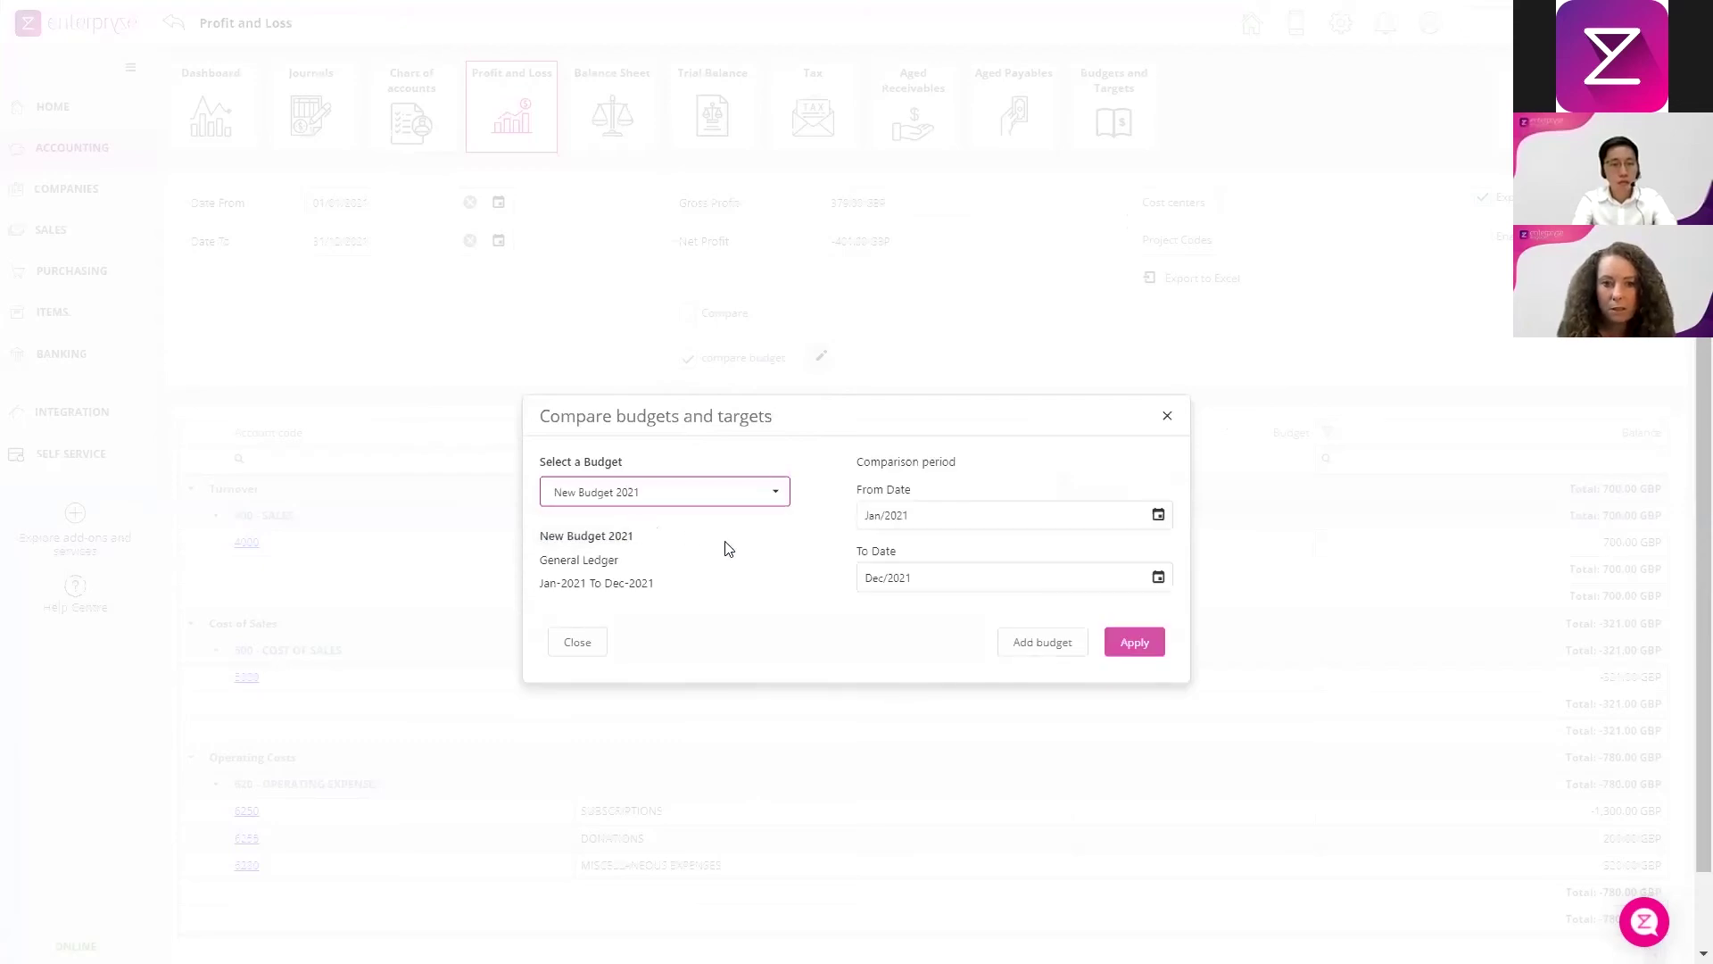
pyautogui.click(1133, 642)
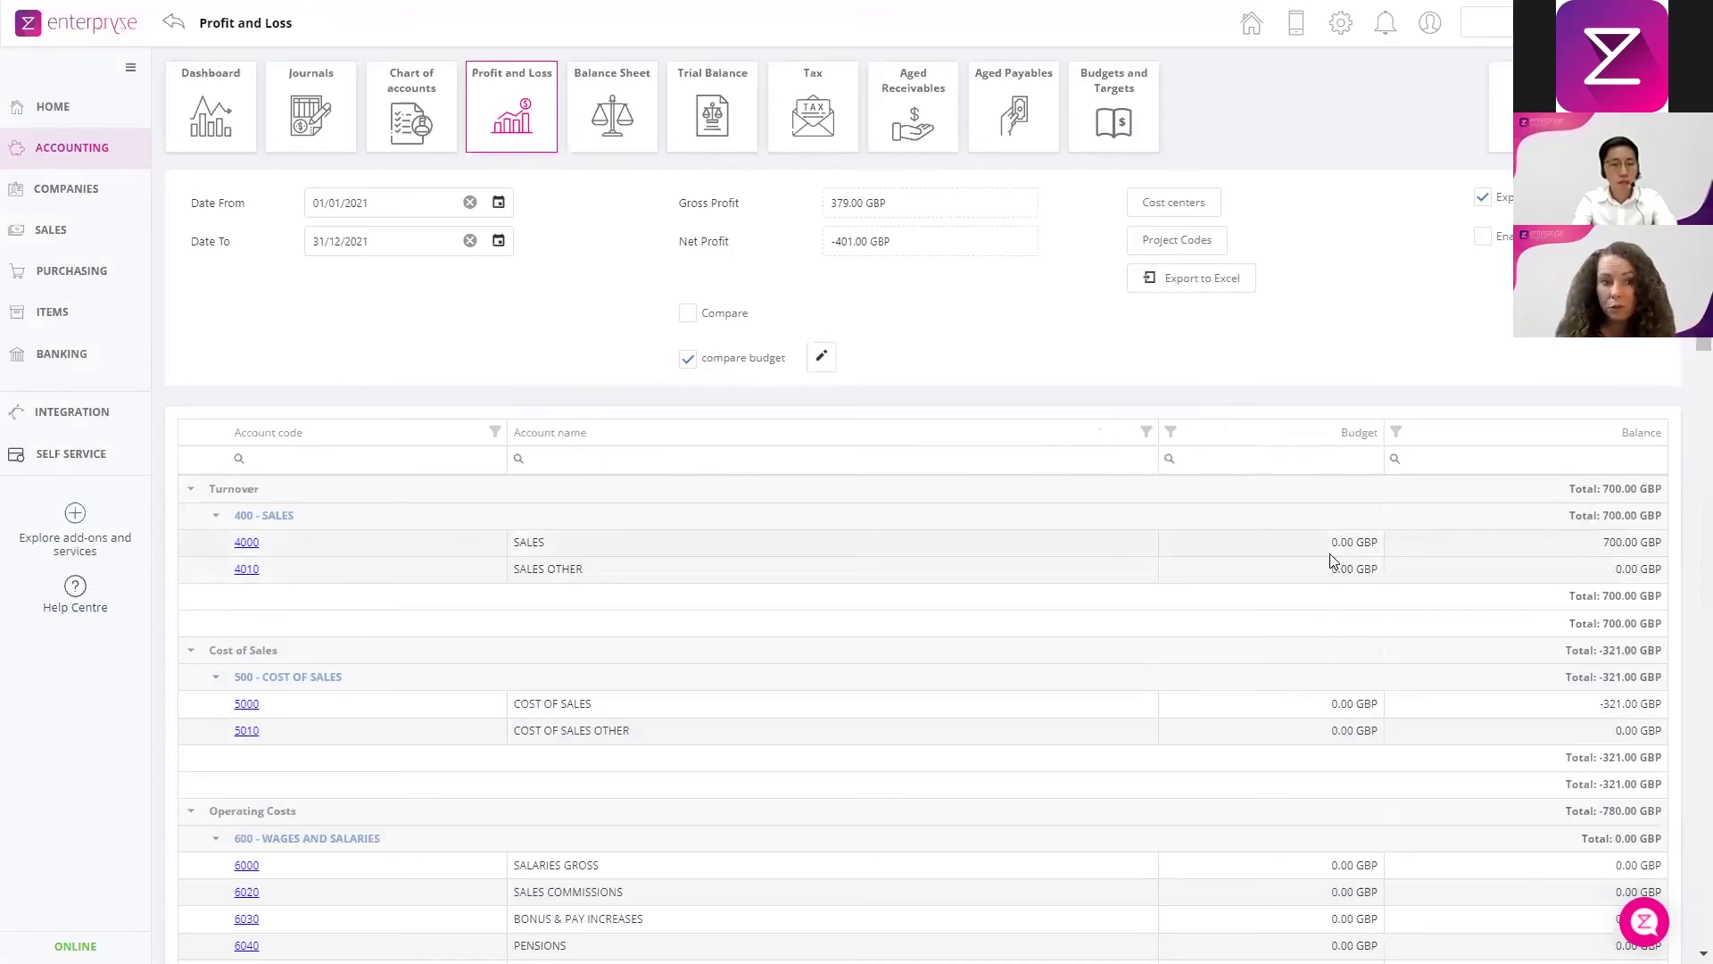
pyautogui.scroll(-6, 1331, 560)
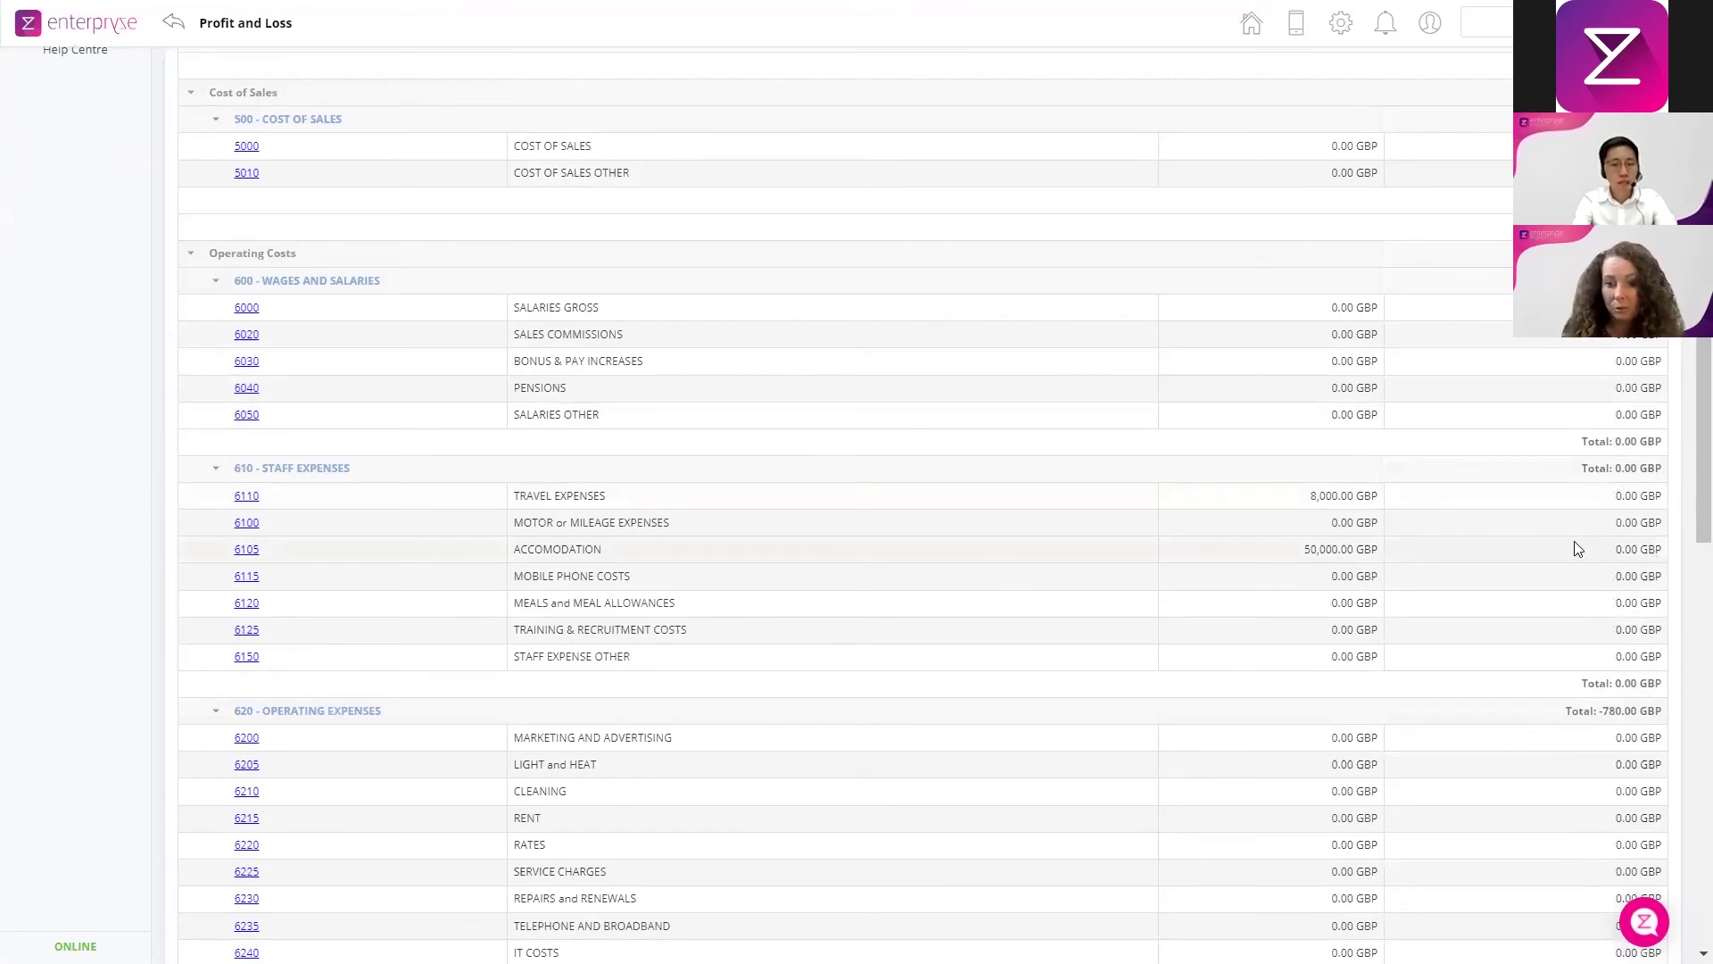
pyautogui.scroll(6, 1575, 549)
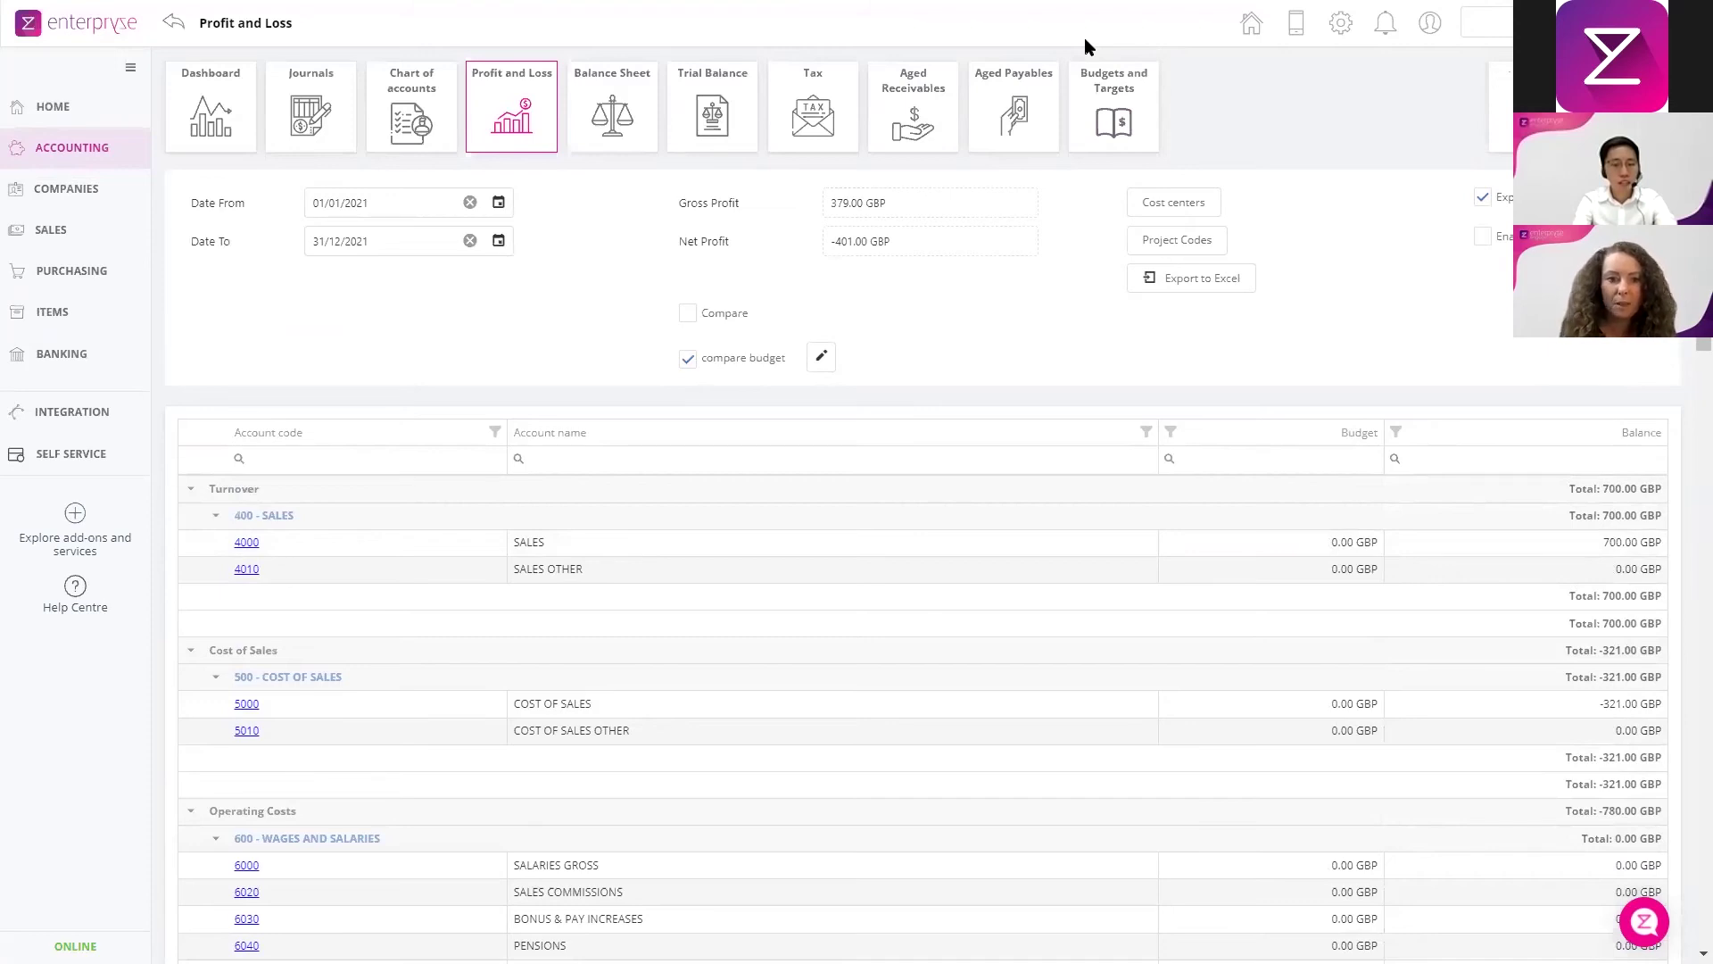
pyautogui.hotkey('alt', 'Tab')
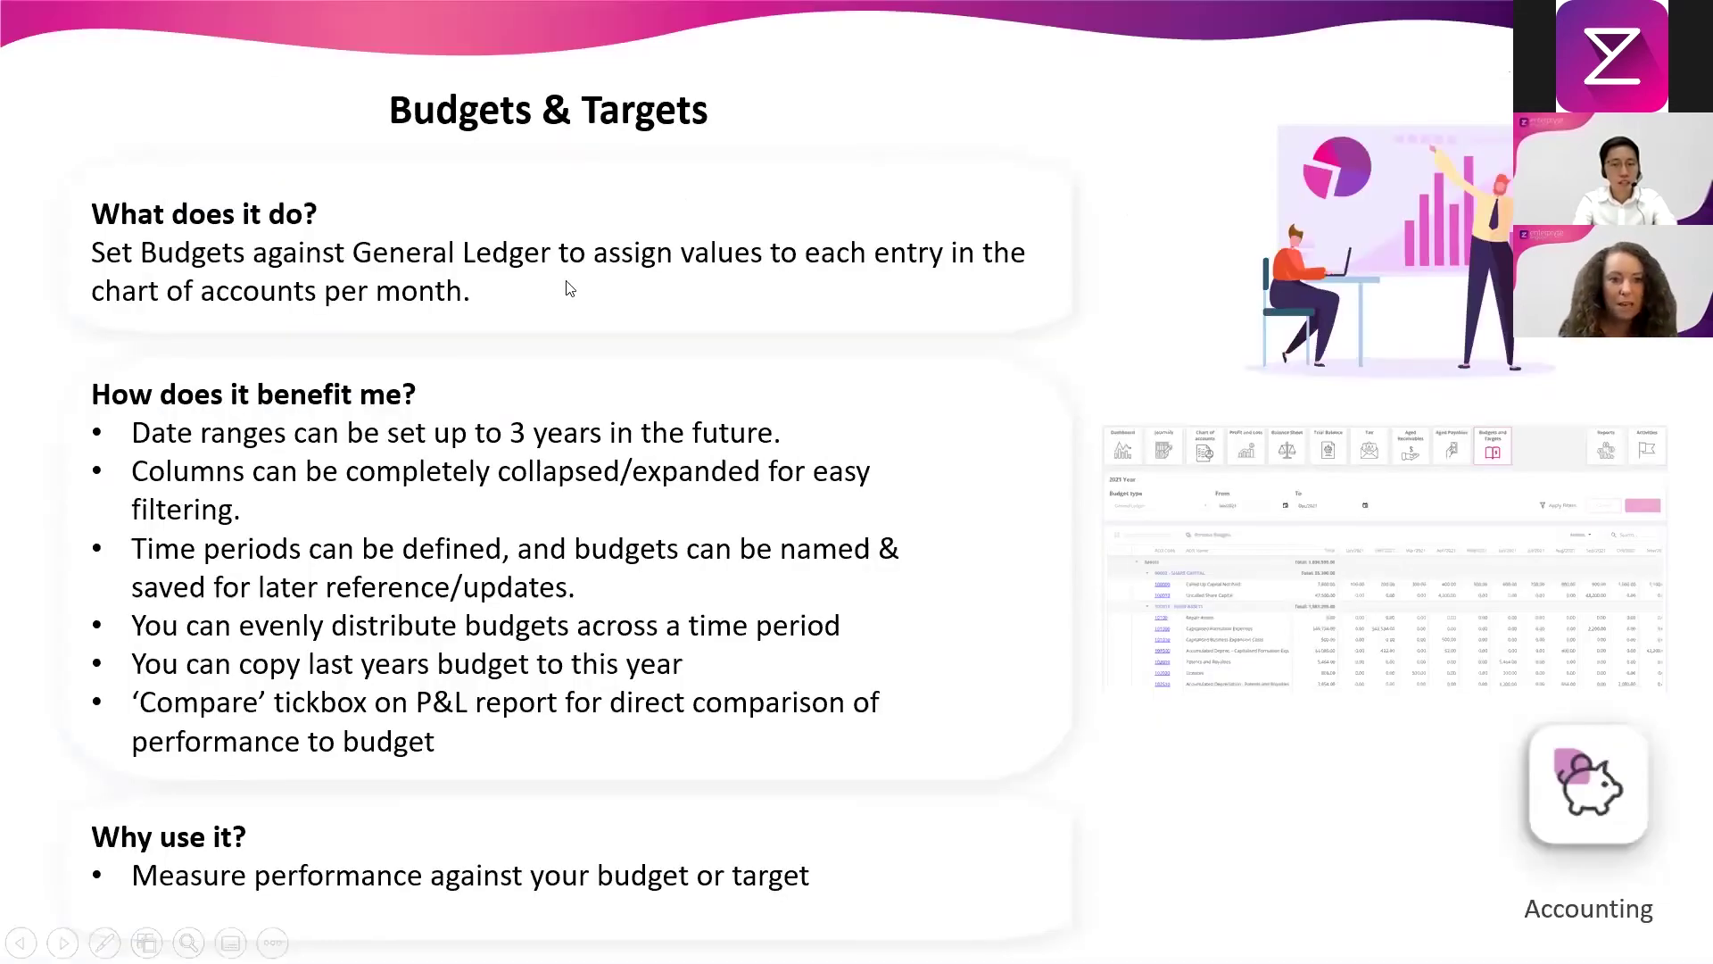
pyautogui.press('Right')
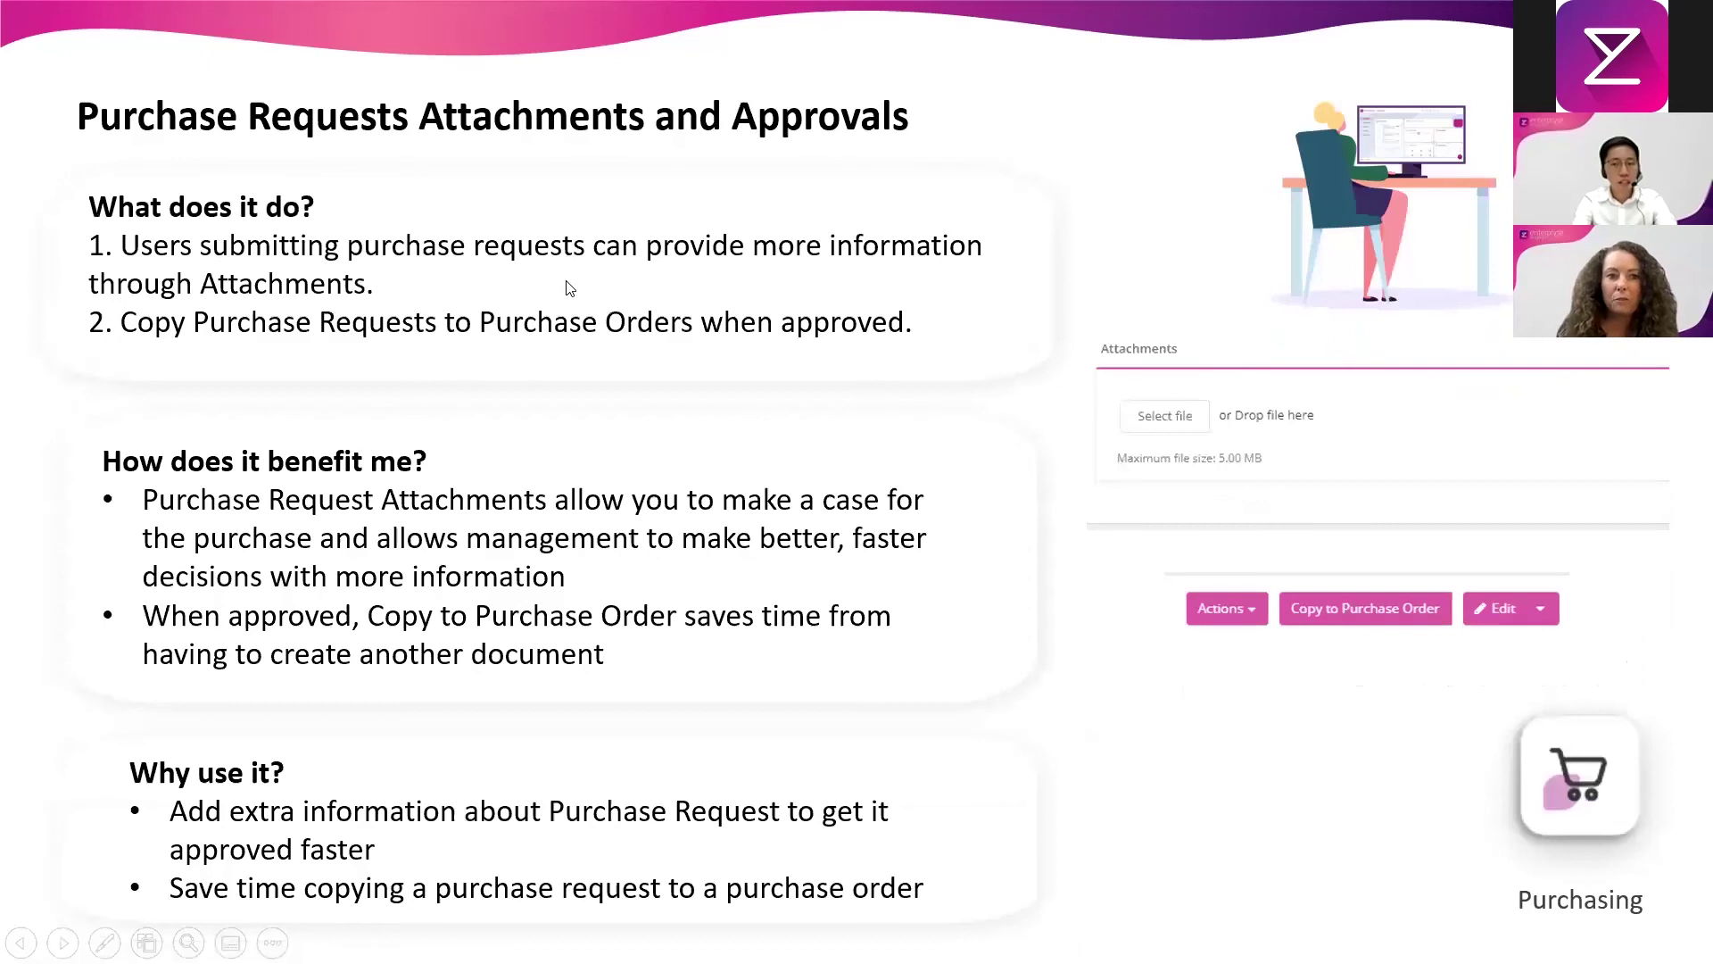
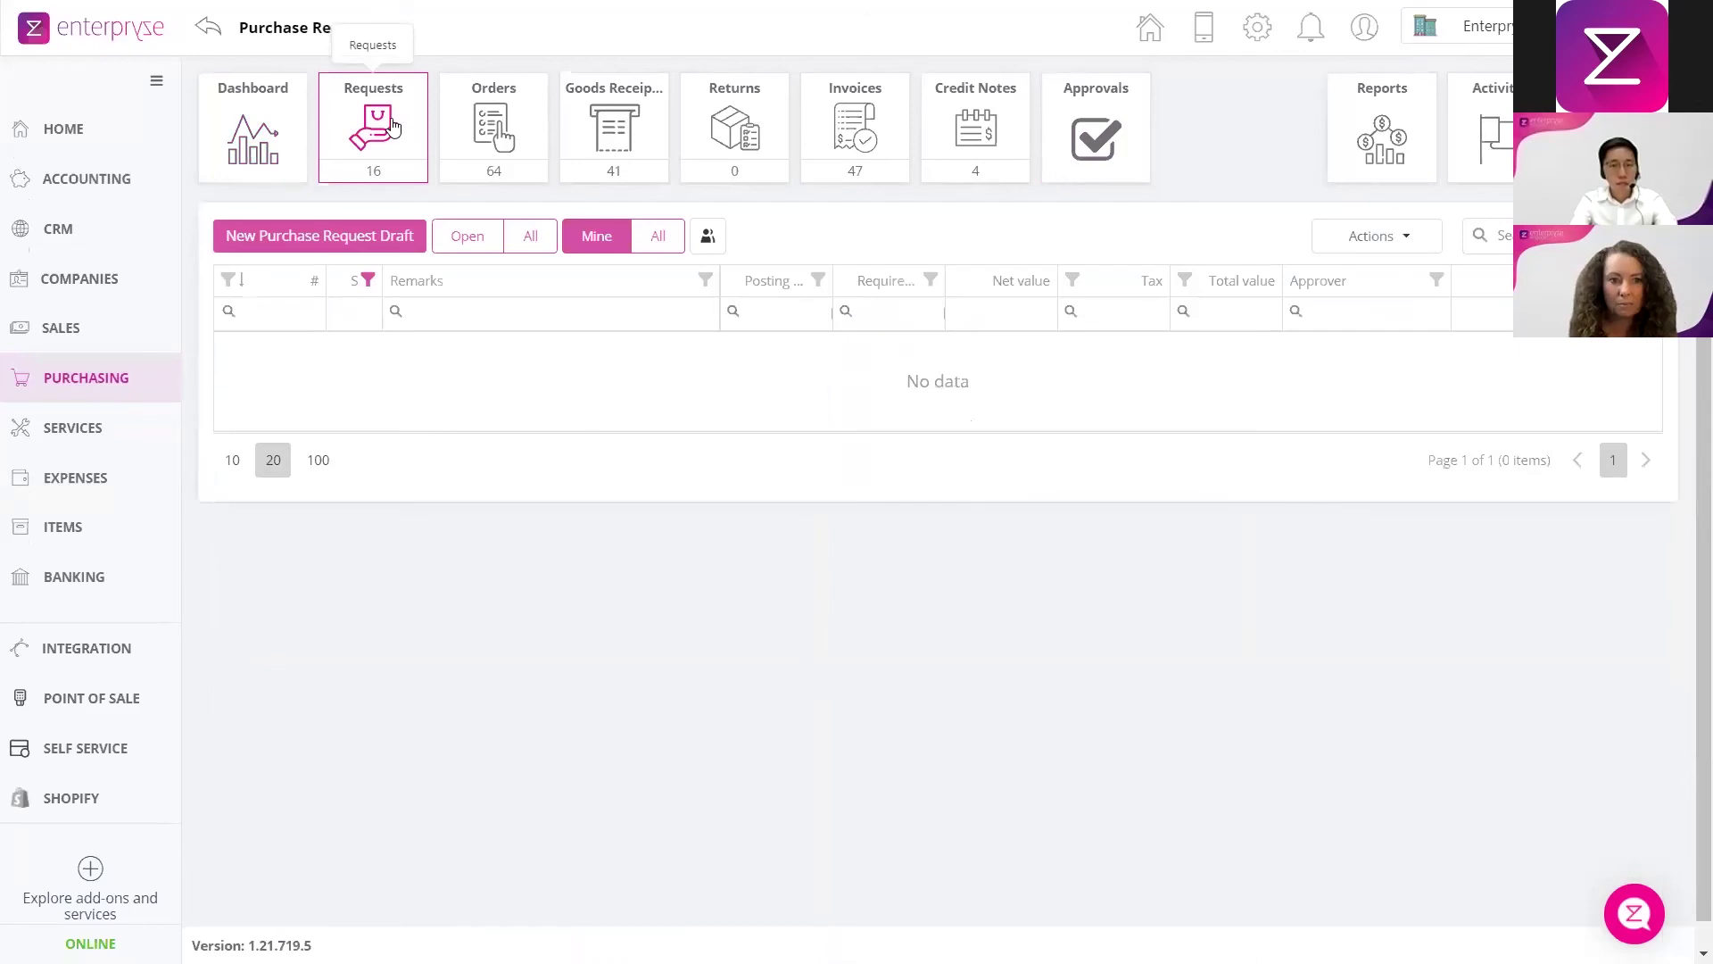
# Show purchase requests of every status and from all users in the Purchase Requests list
pyautogui.click(530, 236)
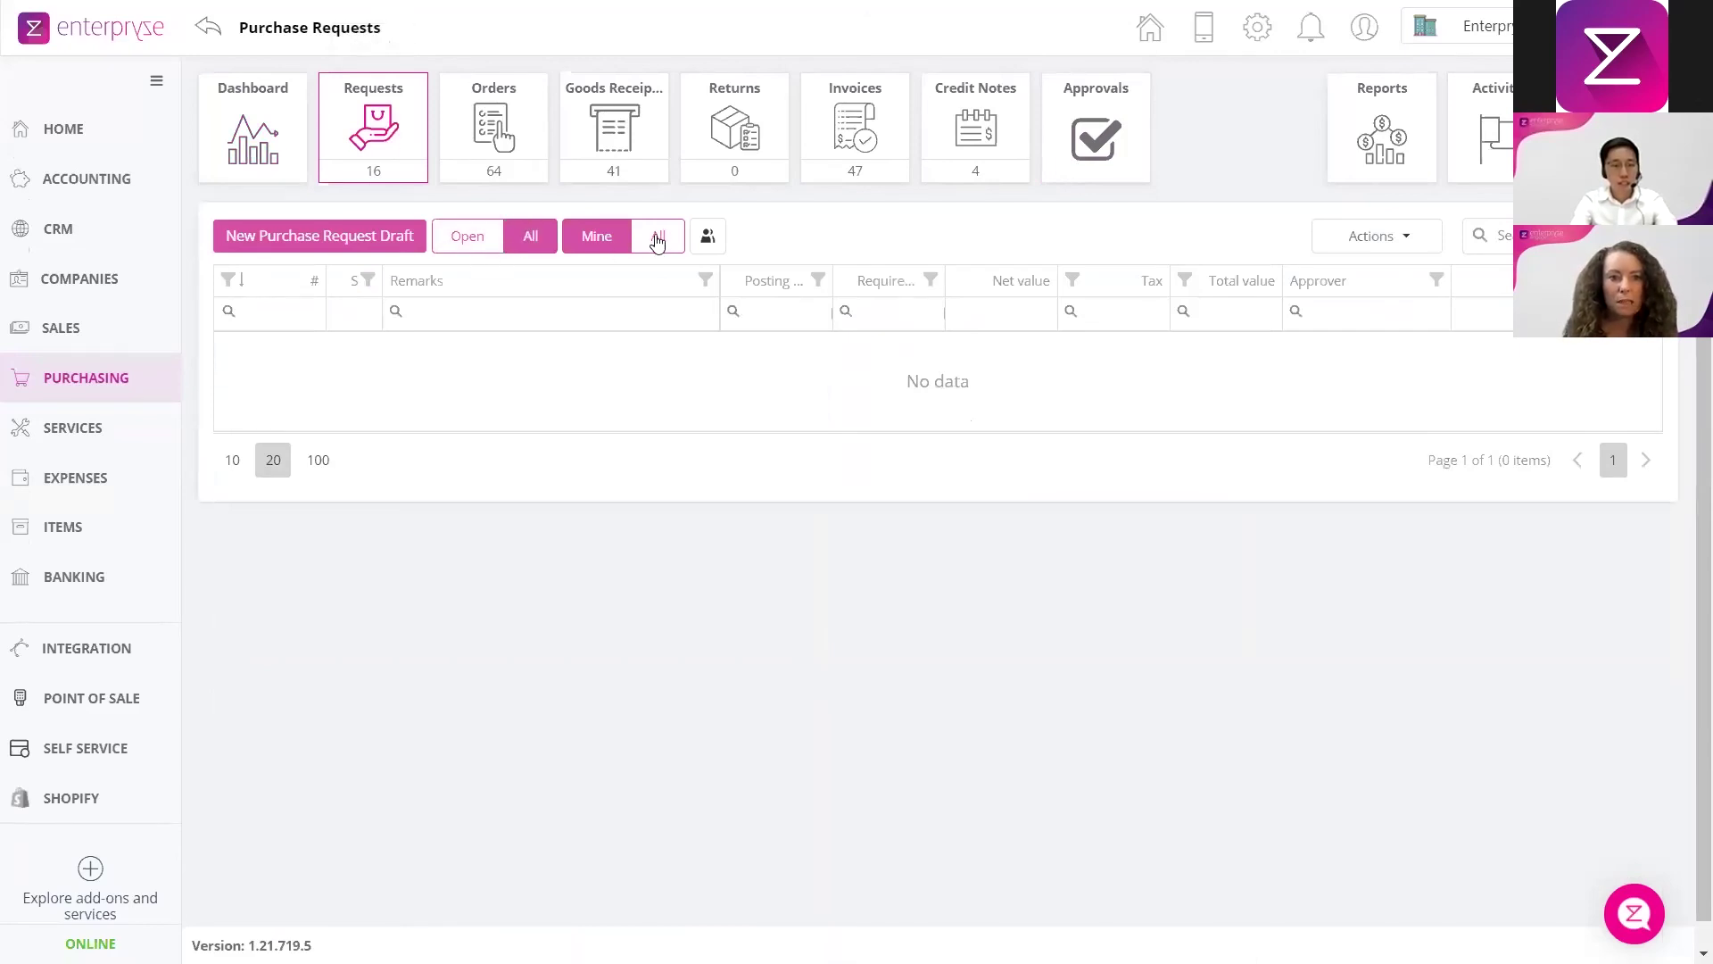
pyautogui.click(660, 237)
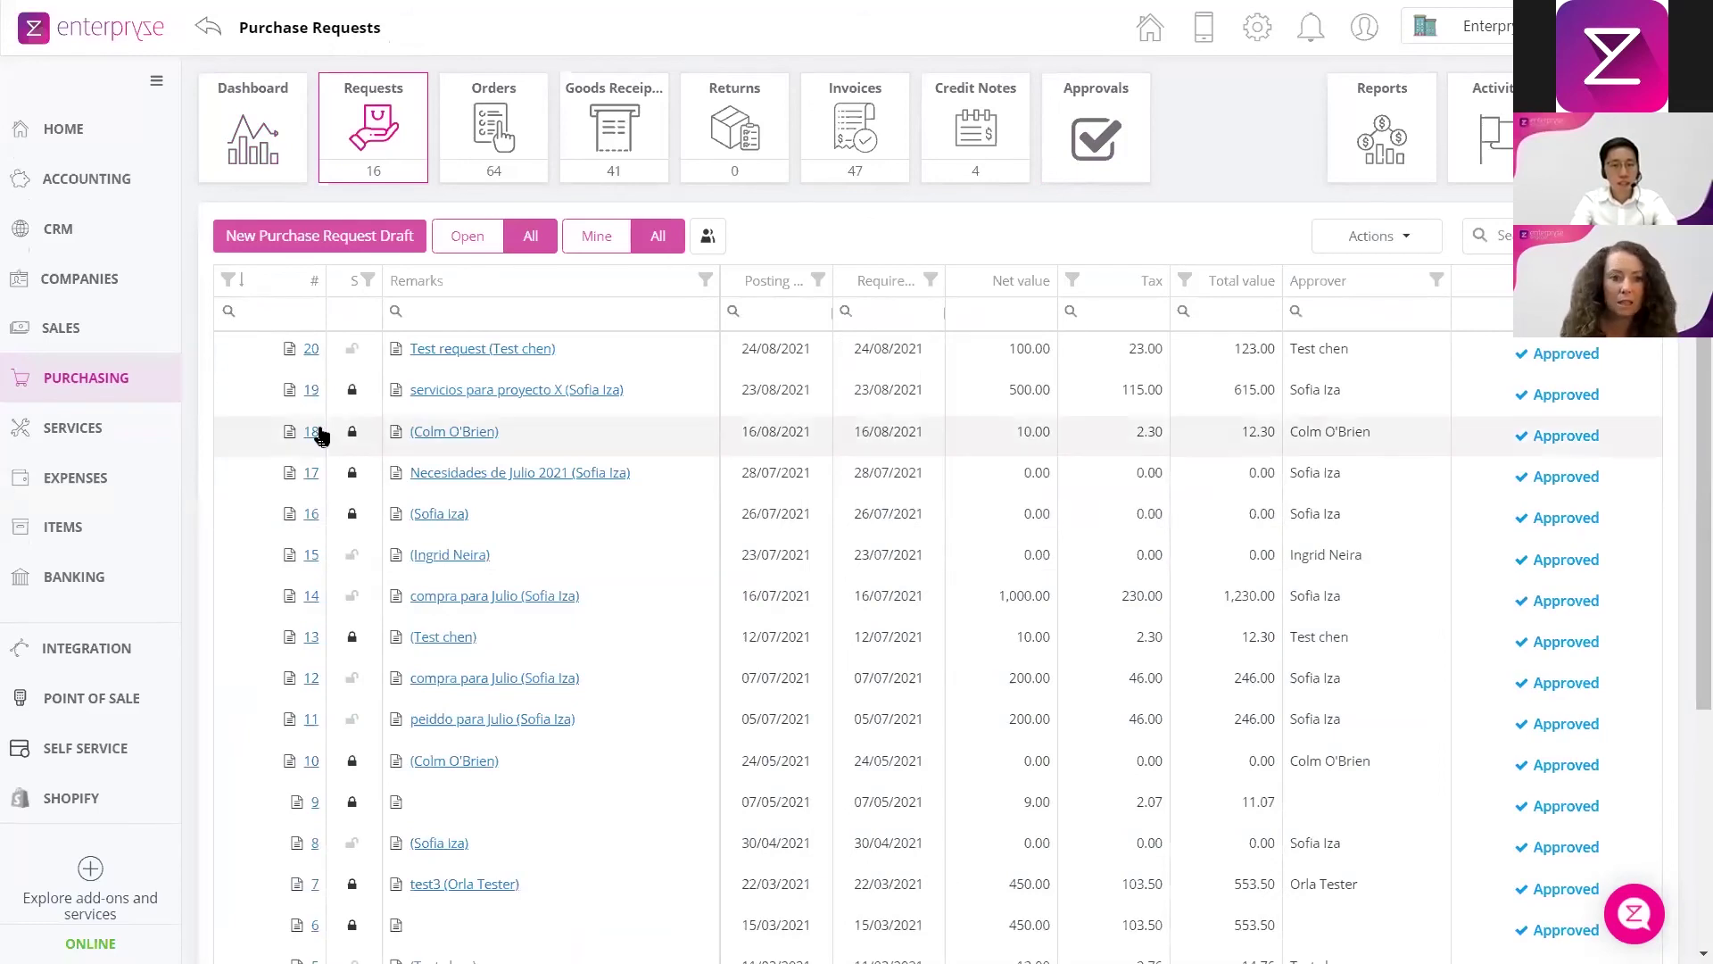
# Start a new purchase request draft and add the text line "I would like to order more stationary"
pyautogui.click(314, 237)
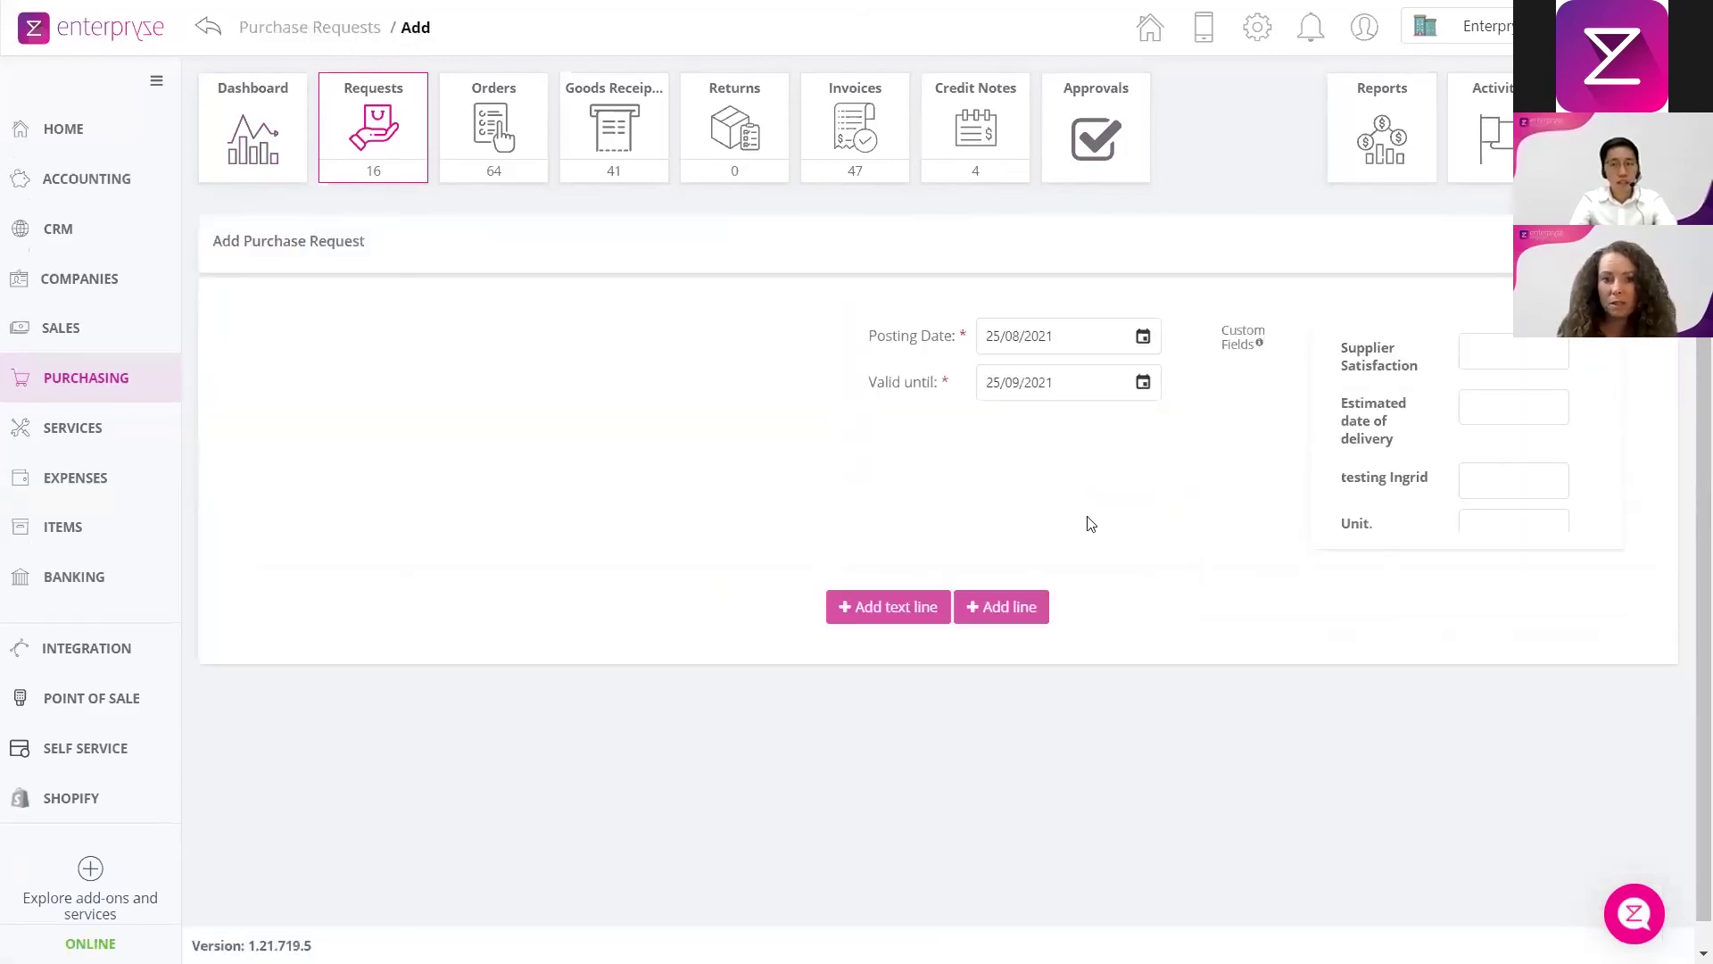
pyautogui.click(910, 615)
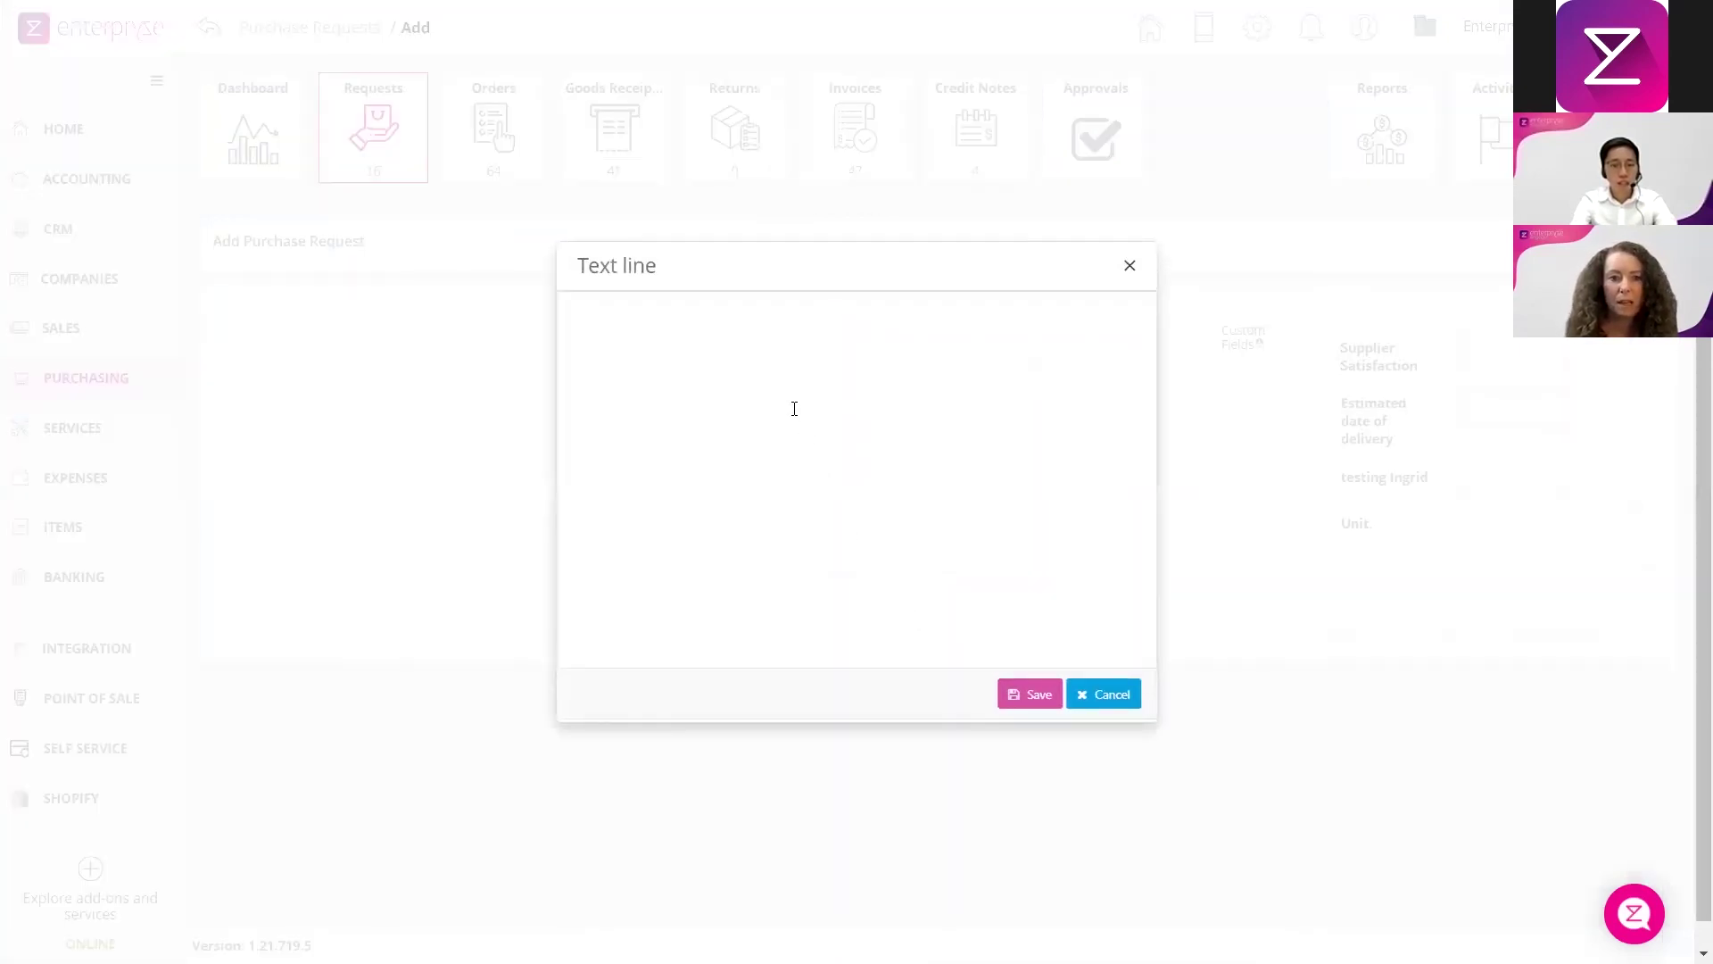
pyautogui.click(958, 491)
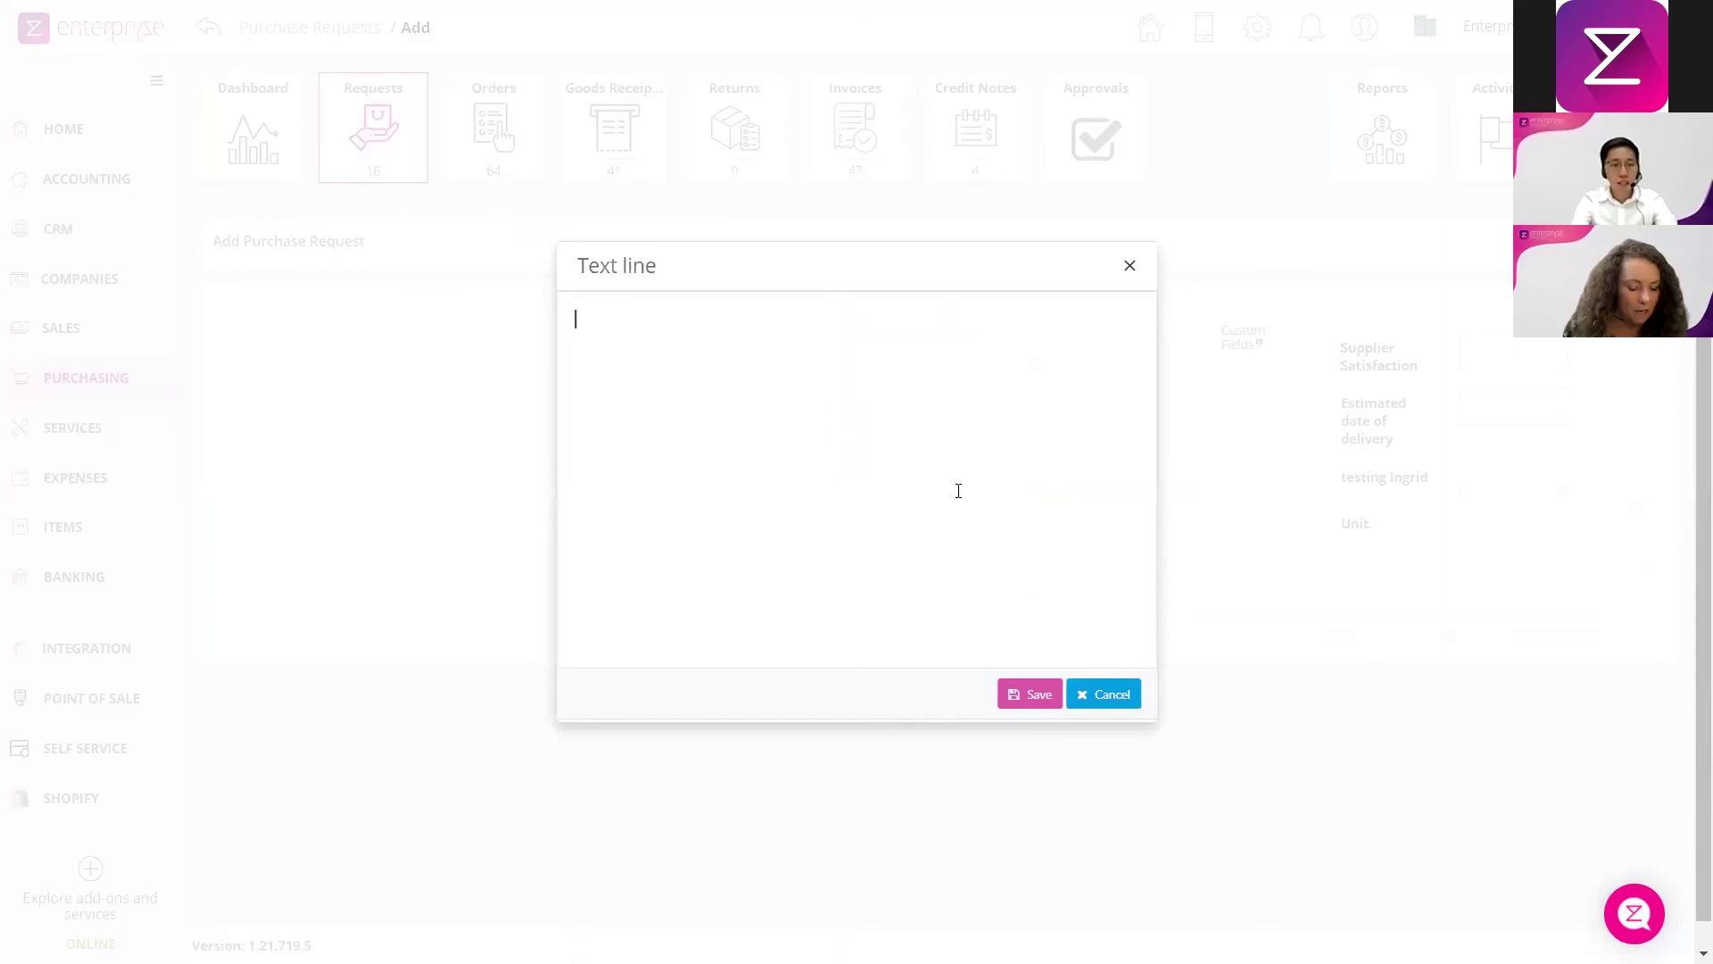
pyautogui.write('I would like to order more stationary')
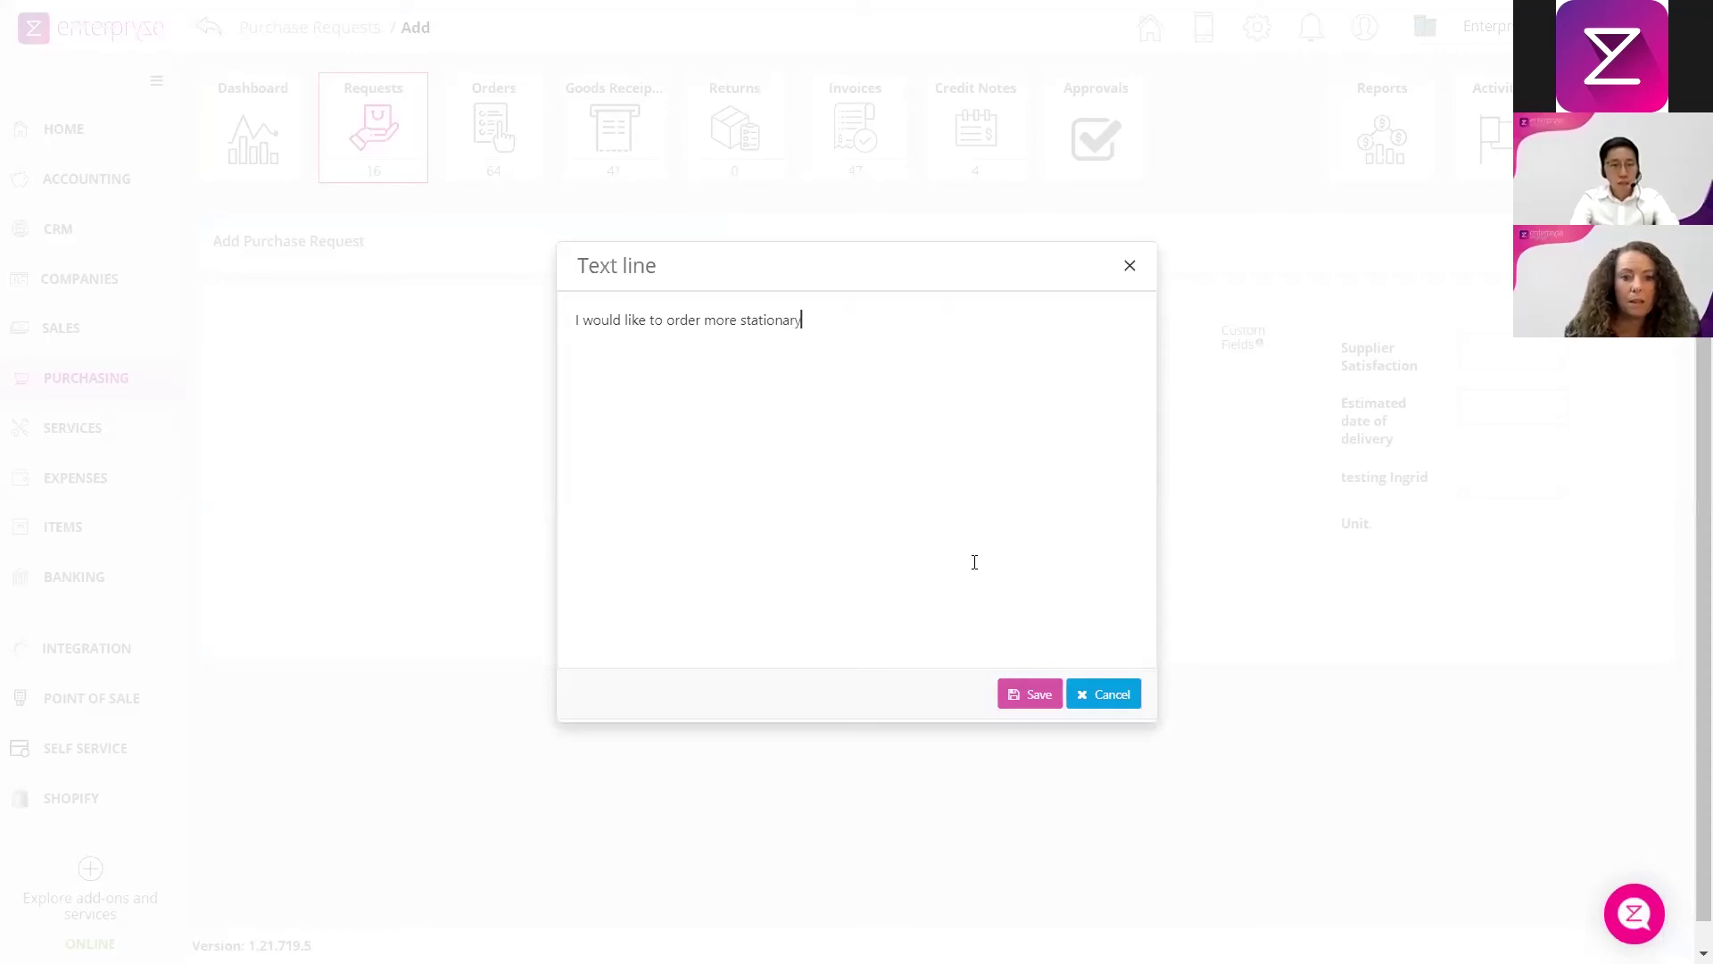
pyautogui.click(1027, 698)
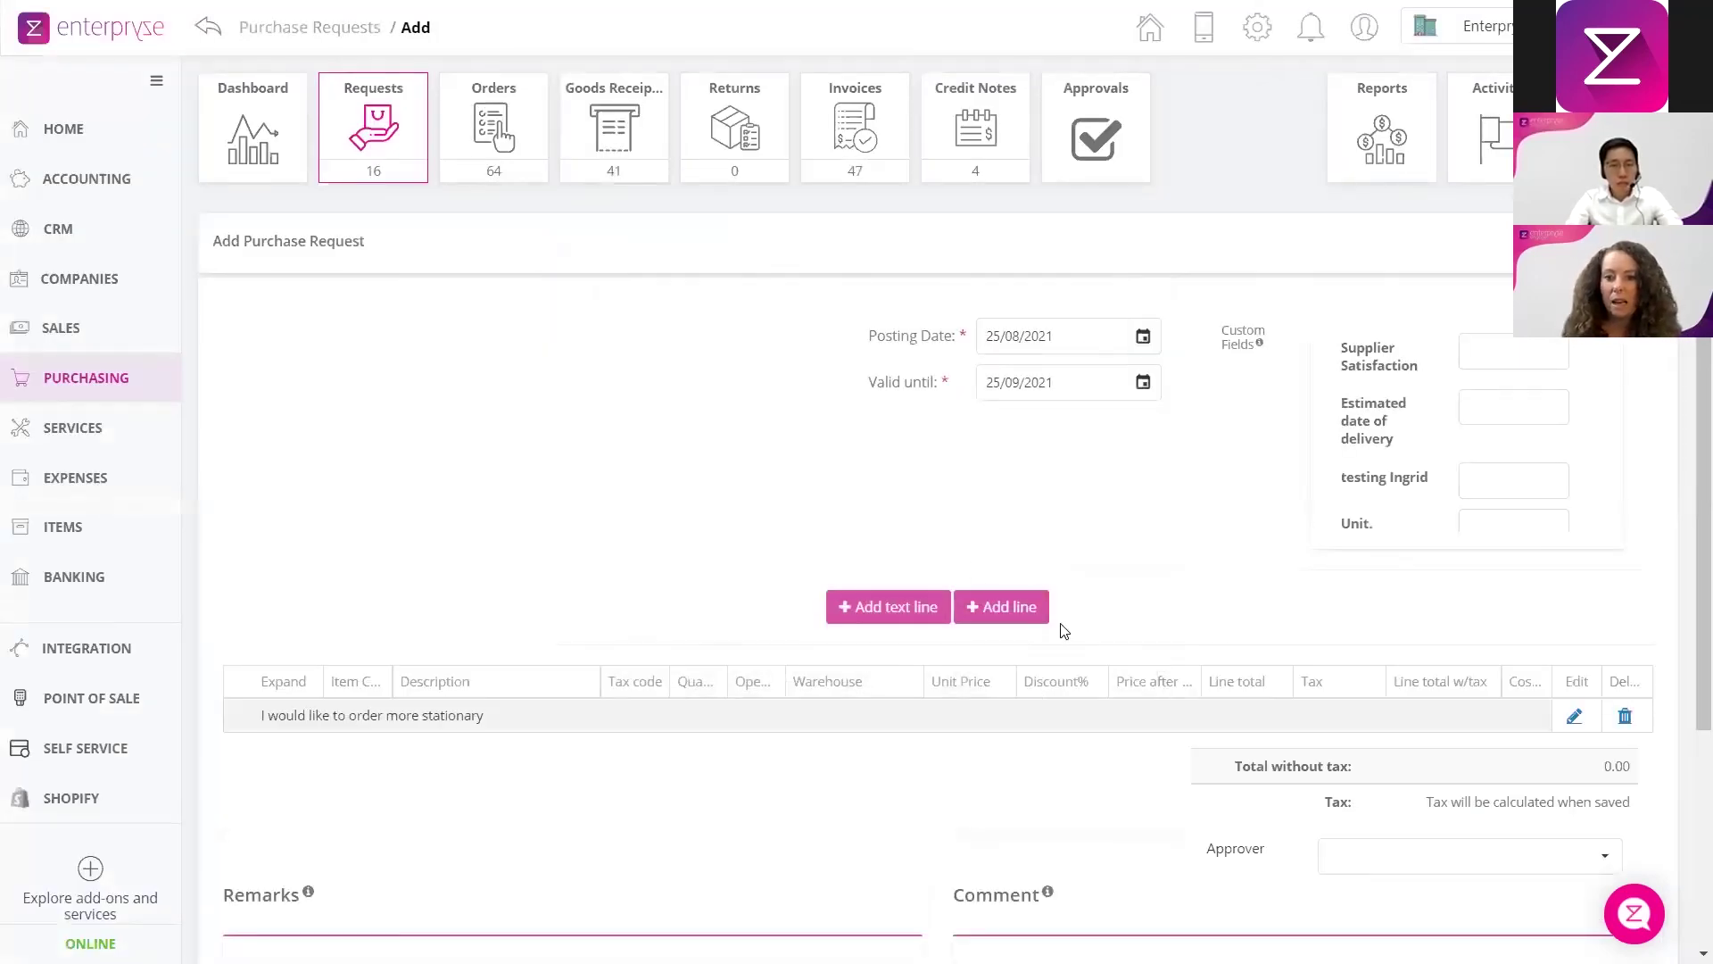
# Add an item line for BACK001 Backpag to the purchase request with a price of 50 EUR
pyautogui.scroll(-3, 1533, 678)
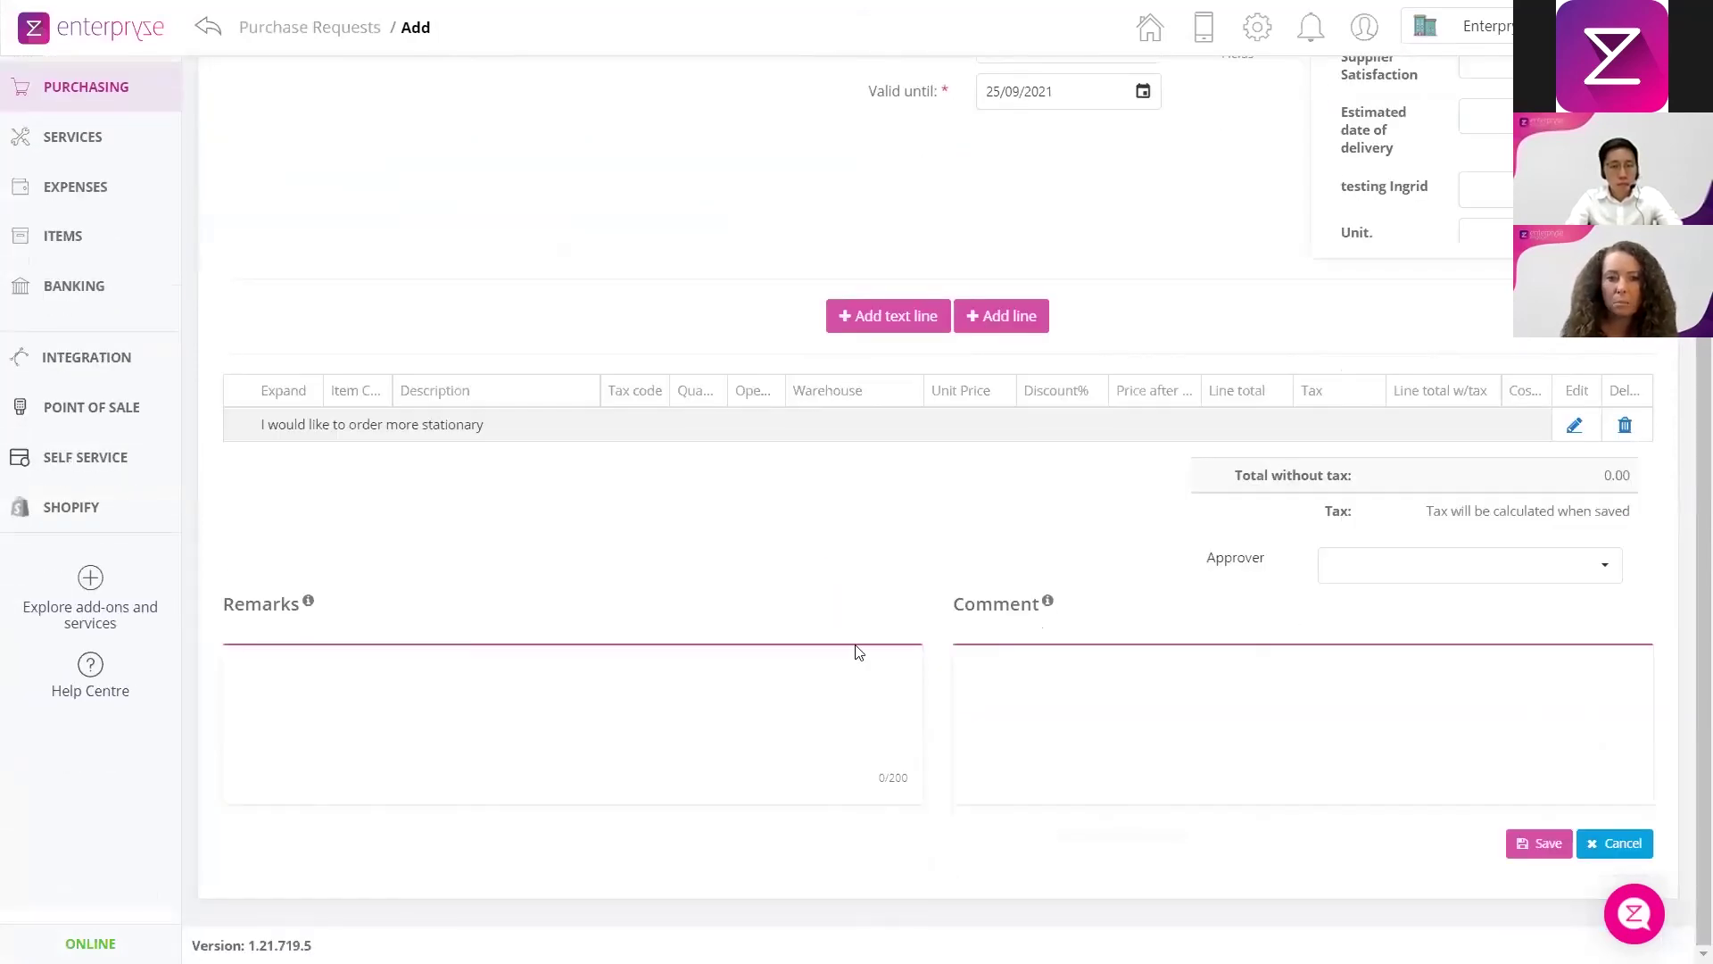
pyautogui.scroll(3, 857, 652)
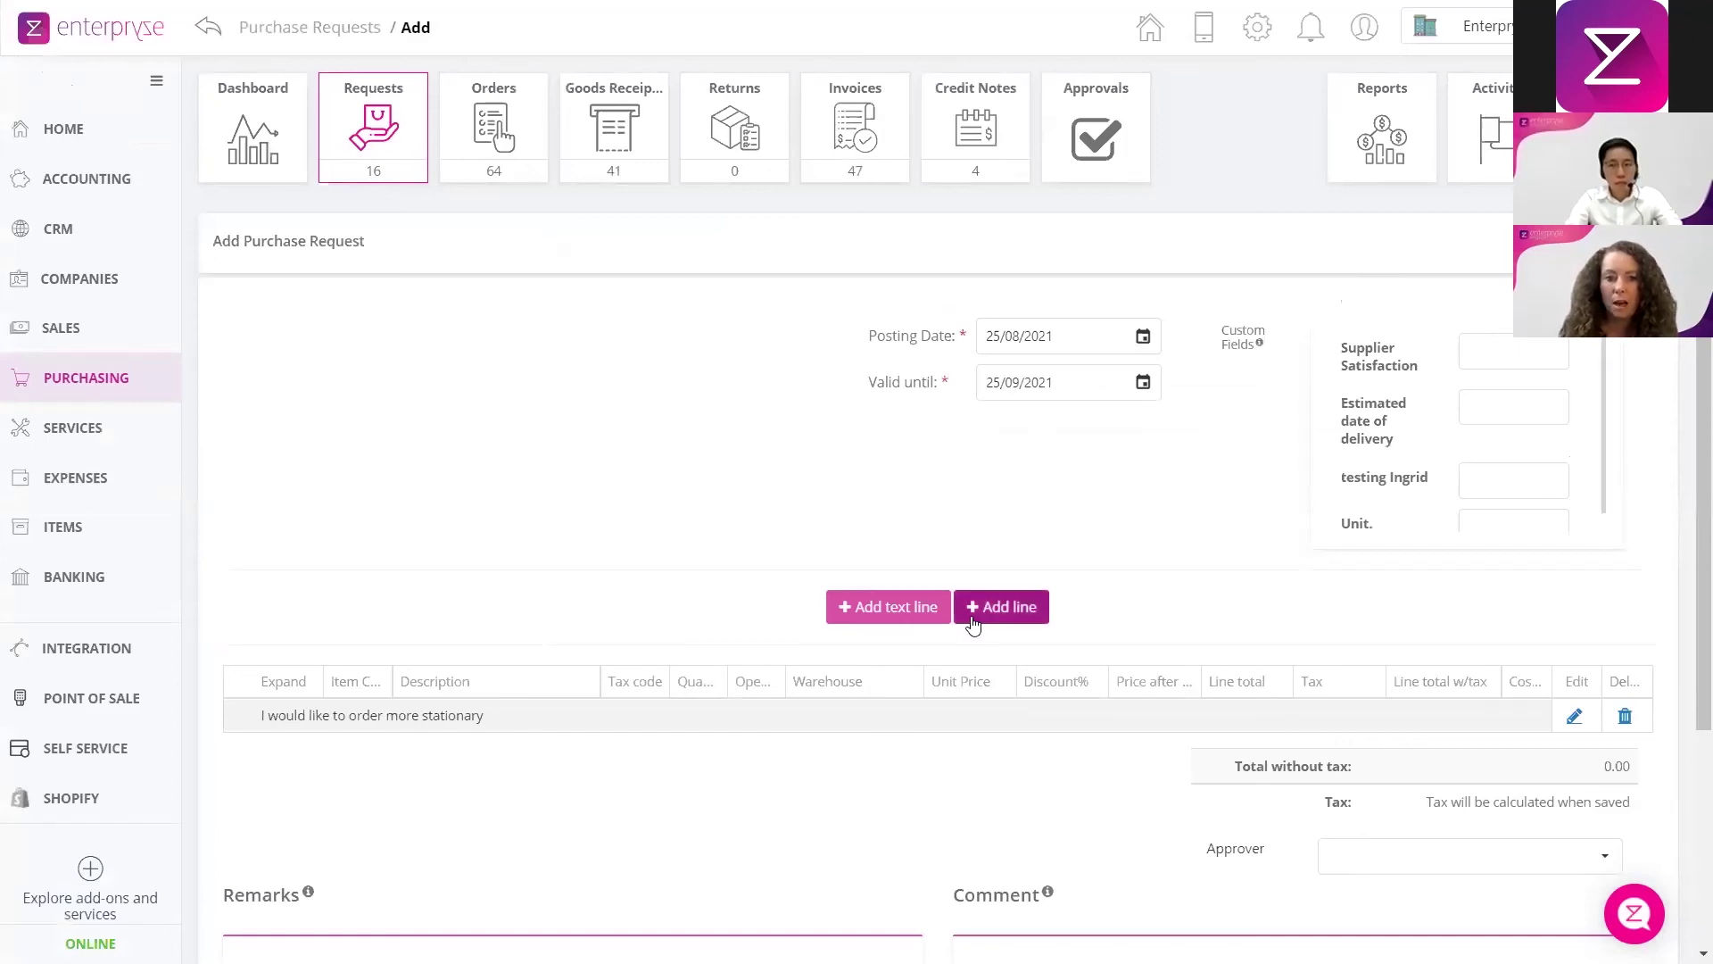
pyautogui.click(1000, 607)
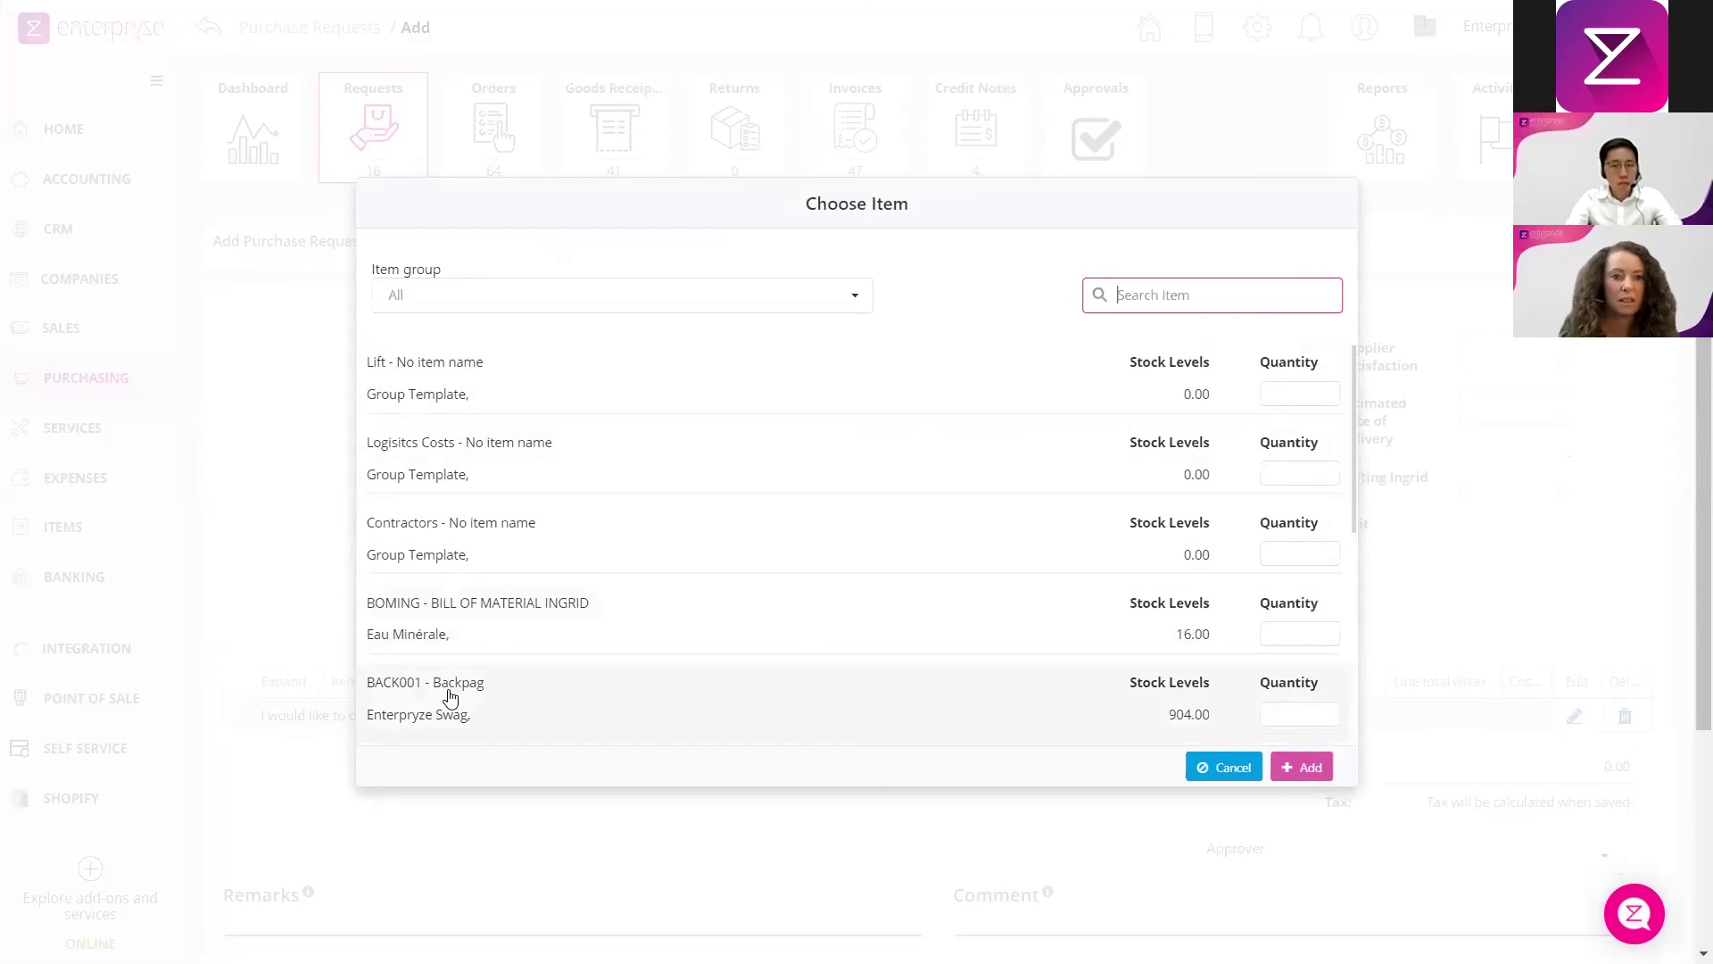
pyautogui.click(1080, 719)
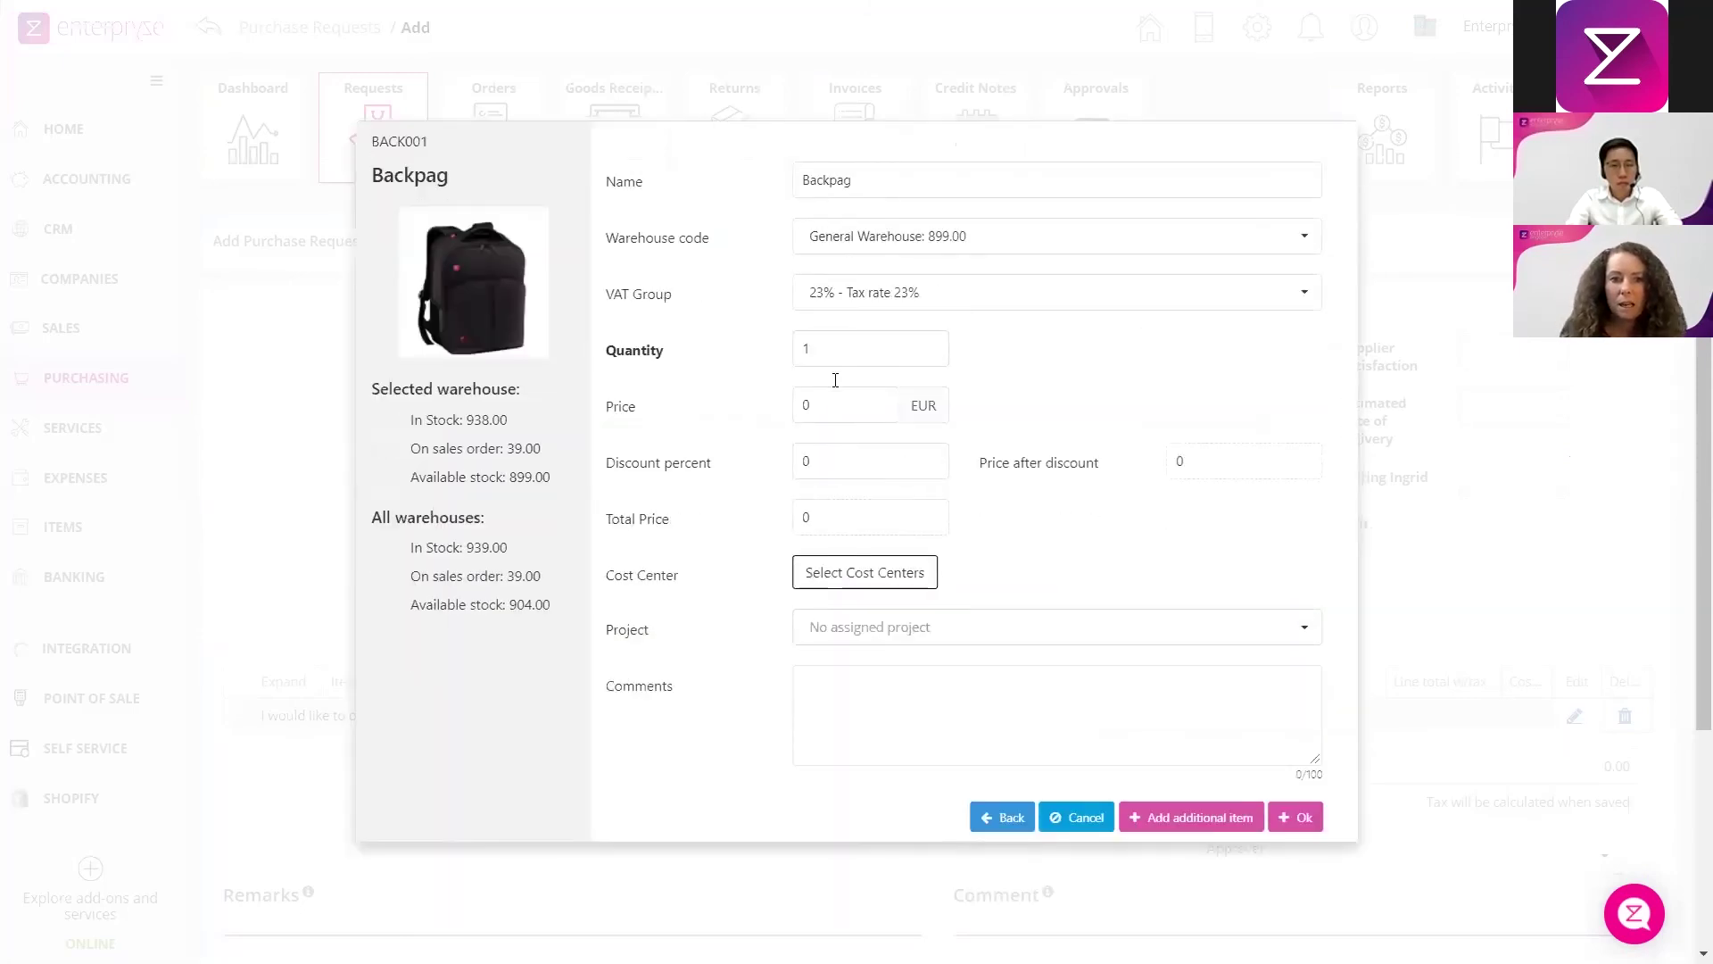
pyautogui.click(842, 403)
pyautogui.write('50')
pyautogui.press('Tab')
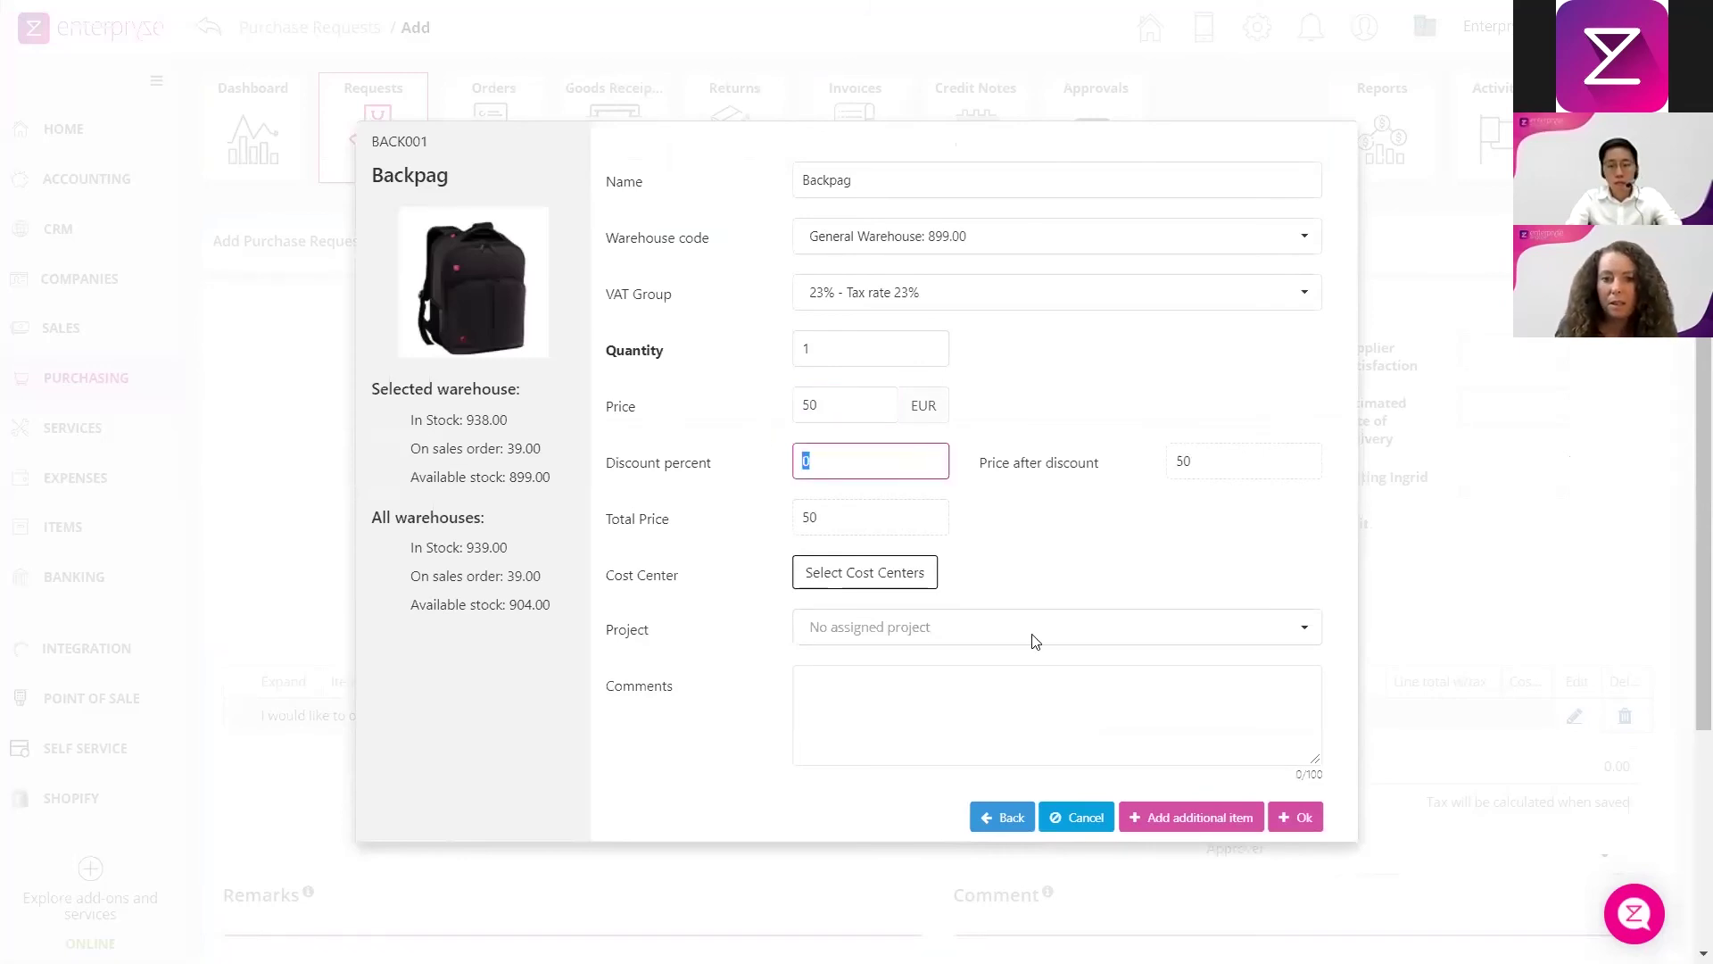
pyautogui.click(1302, 816)
# Try to save the purchase request without selecting an approver
pyautogui.scroll(-4, 1220, 592)
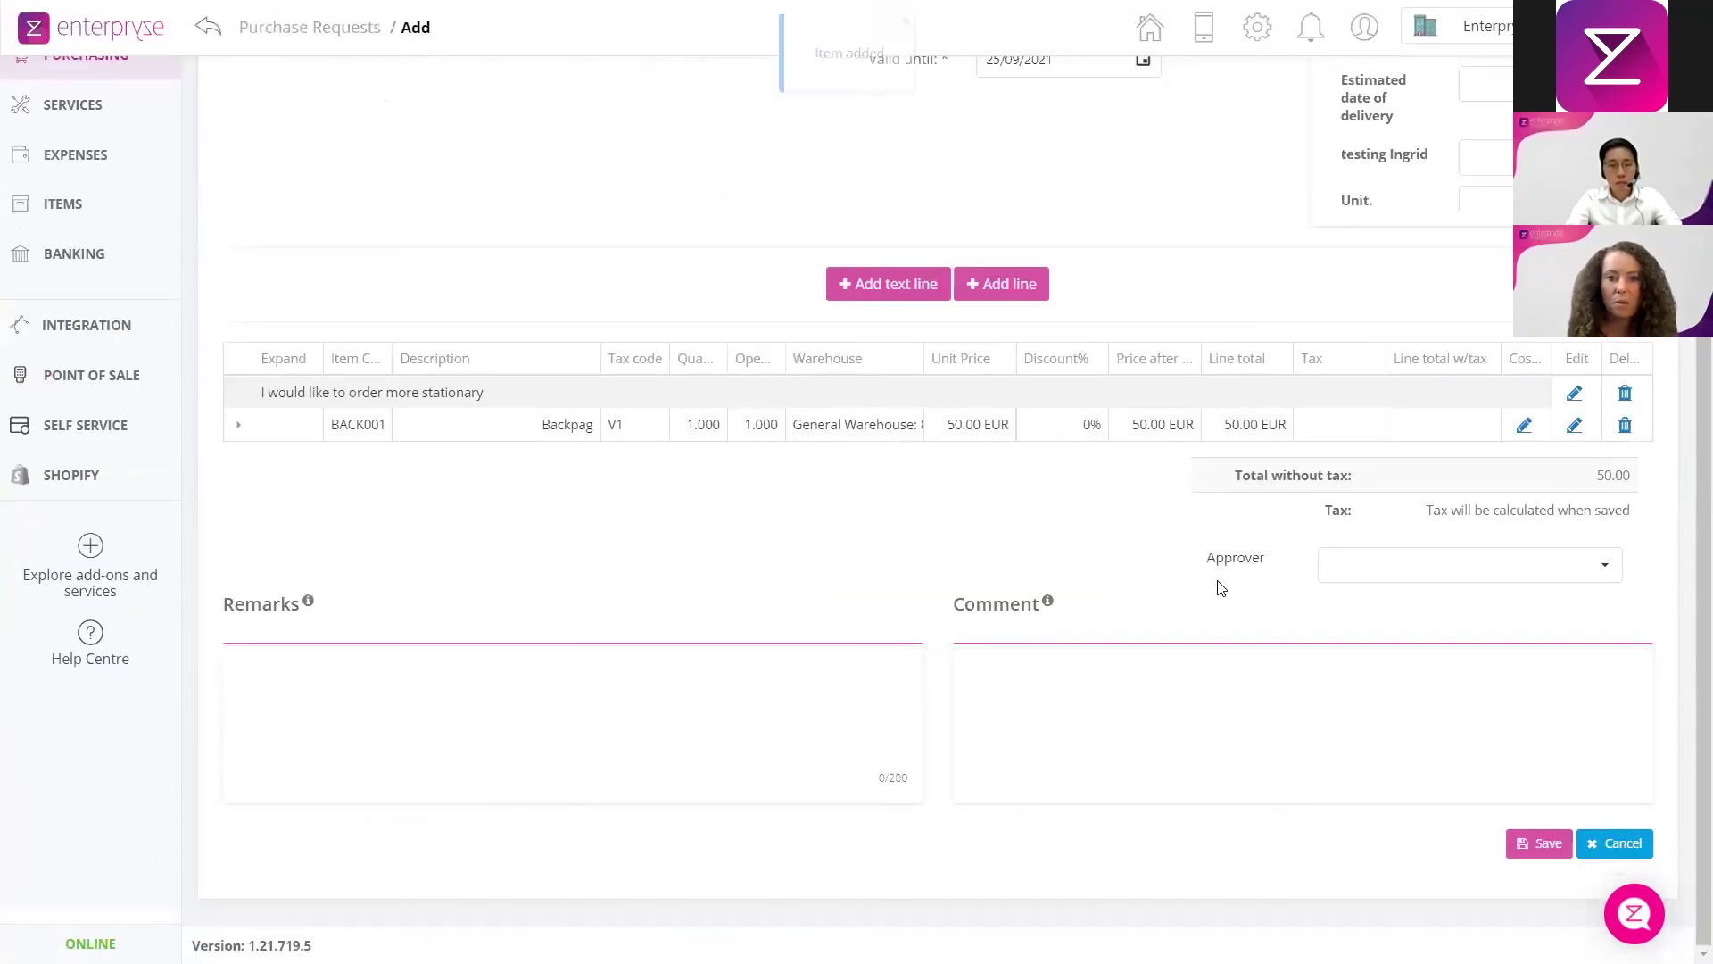
pyautogui.scroll(4, 1220, 588)
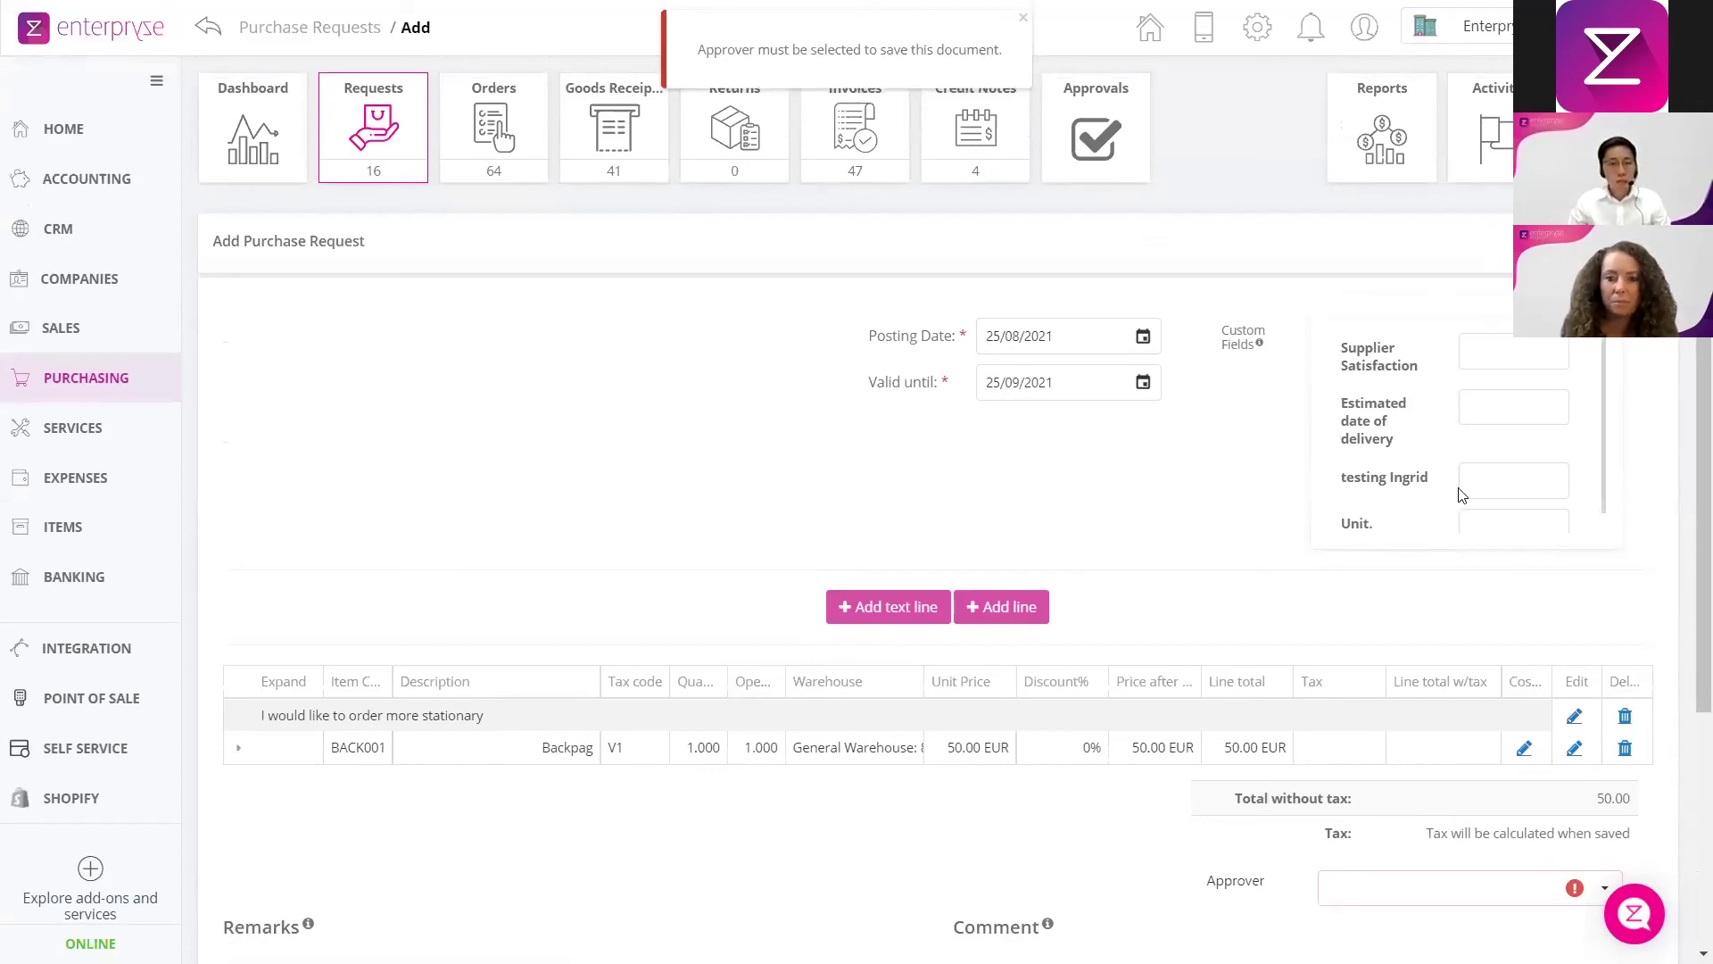
pyautogui.hotkey('ctrl', 's')
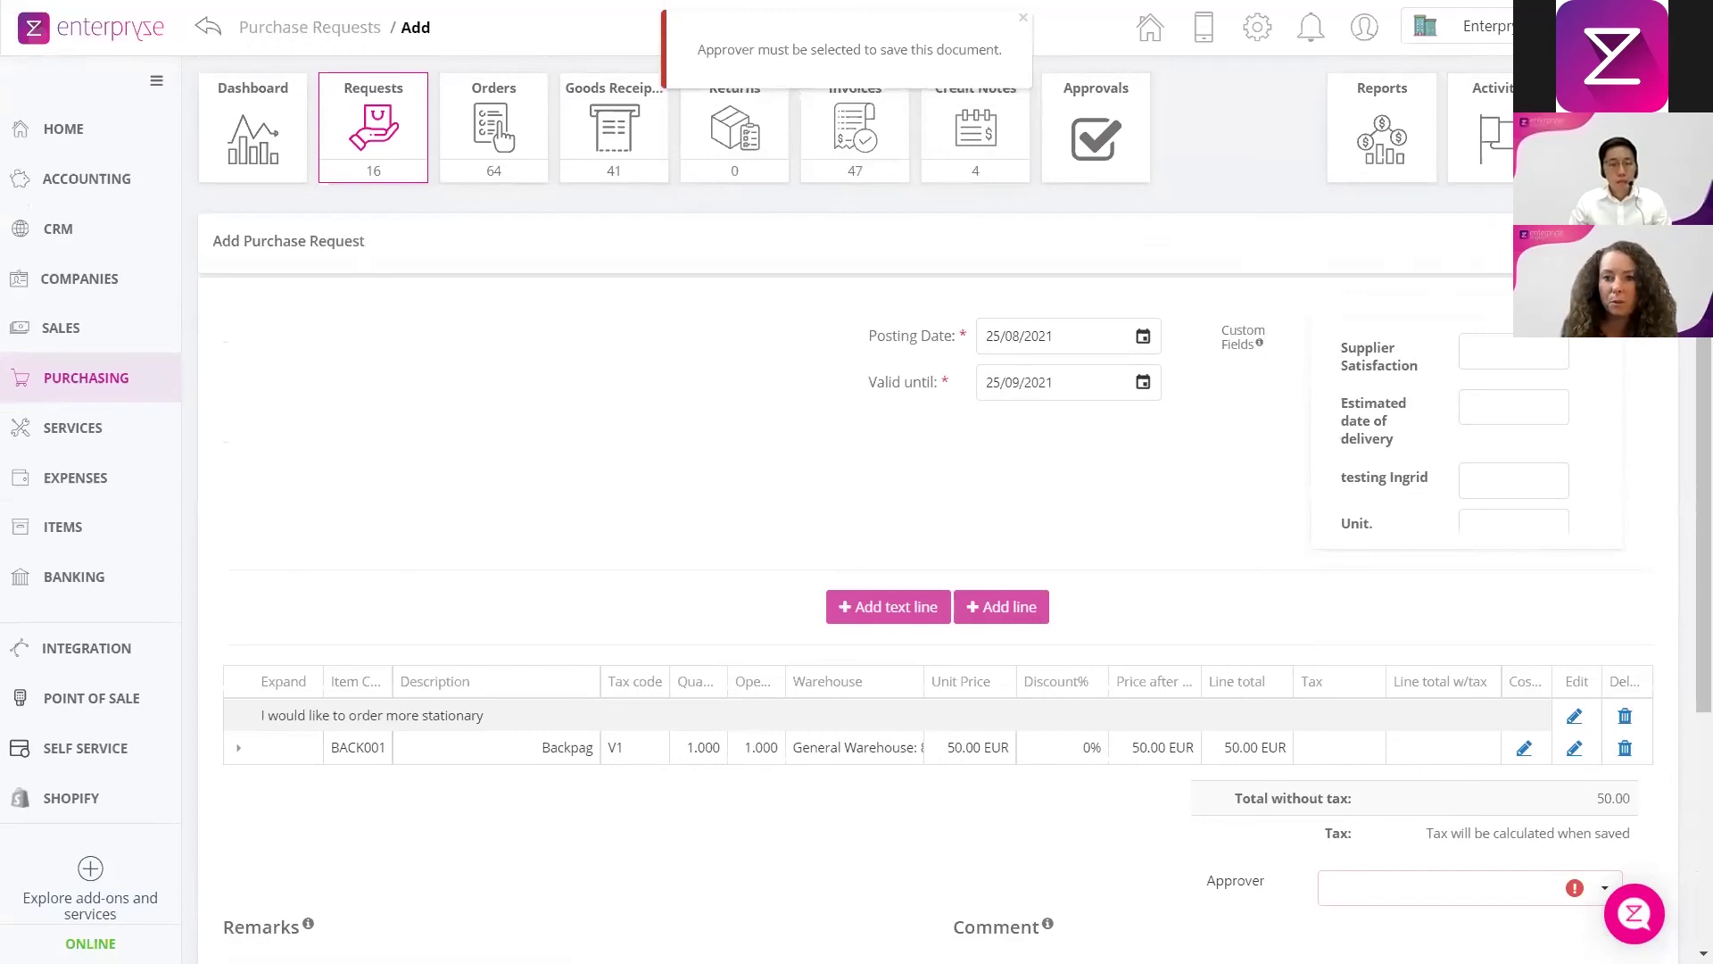
pyautogui.hotkey('ctrl', 's')
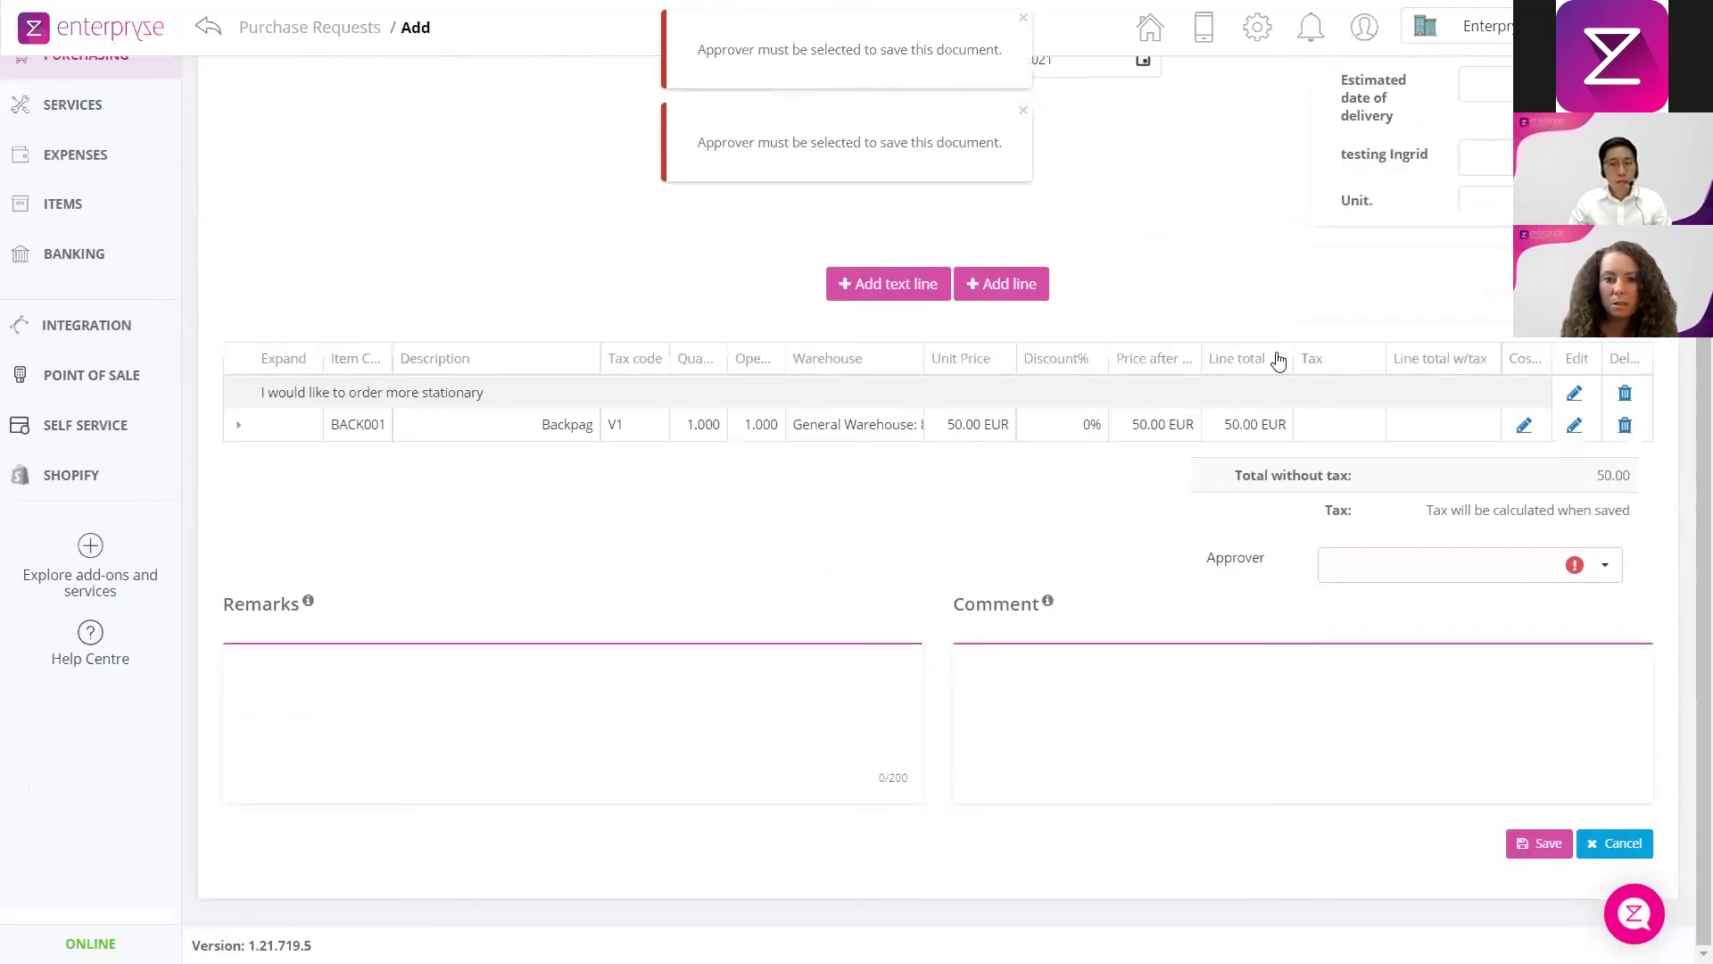
# Check the list of available approvers for the purchase request
pyautogui.click(1587, 576)
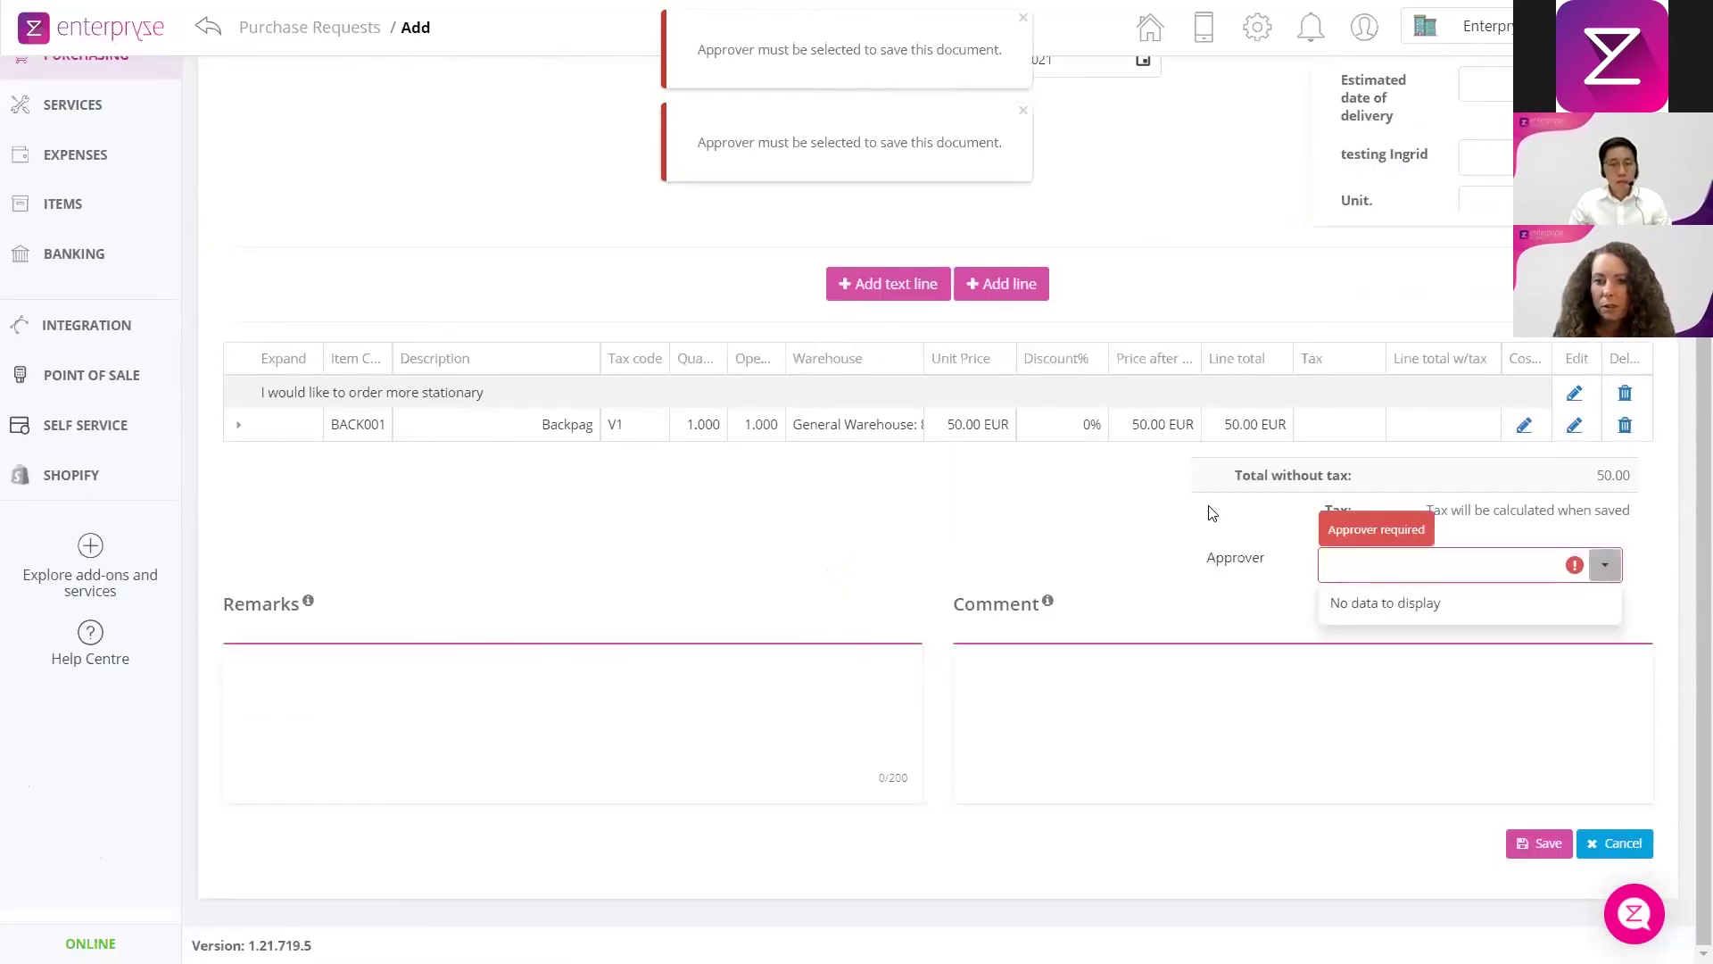
pyautogui.click(1193, 514)
pyautogui.click(1605, 565)
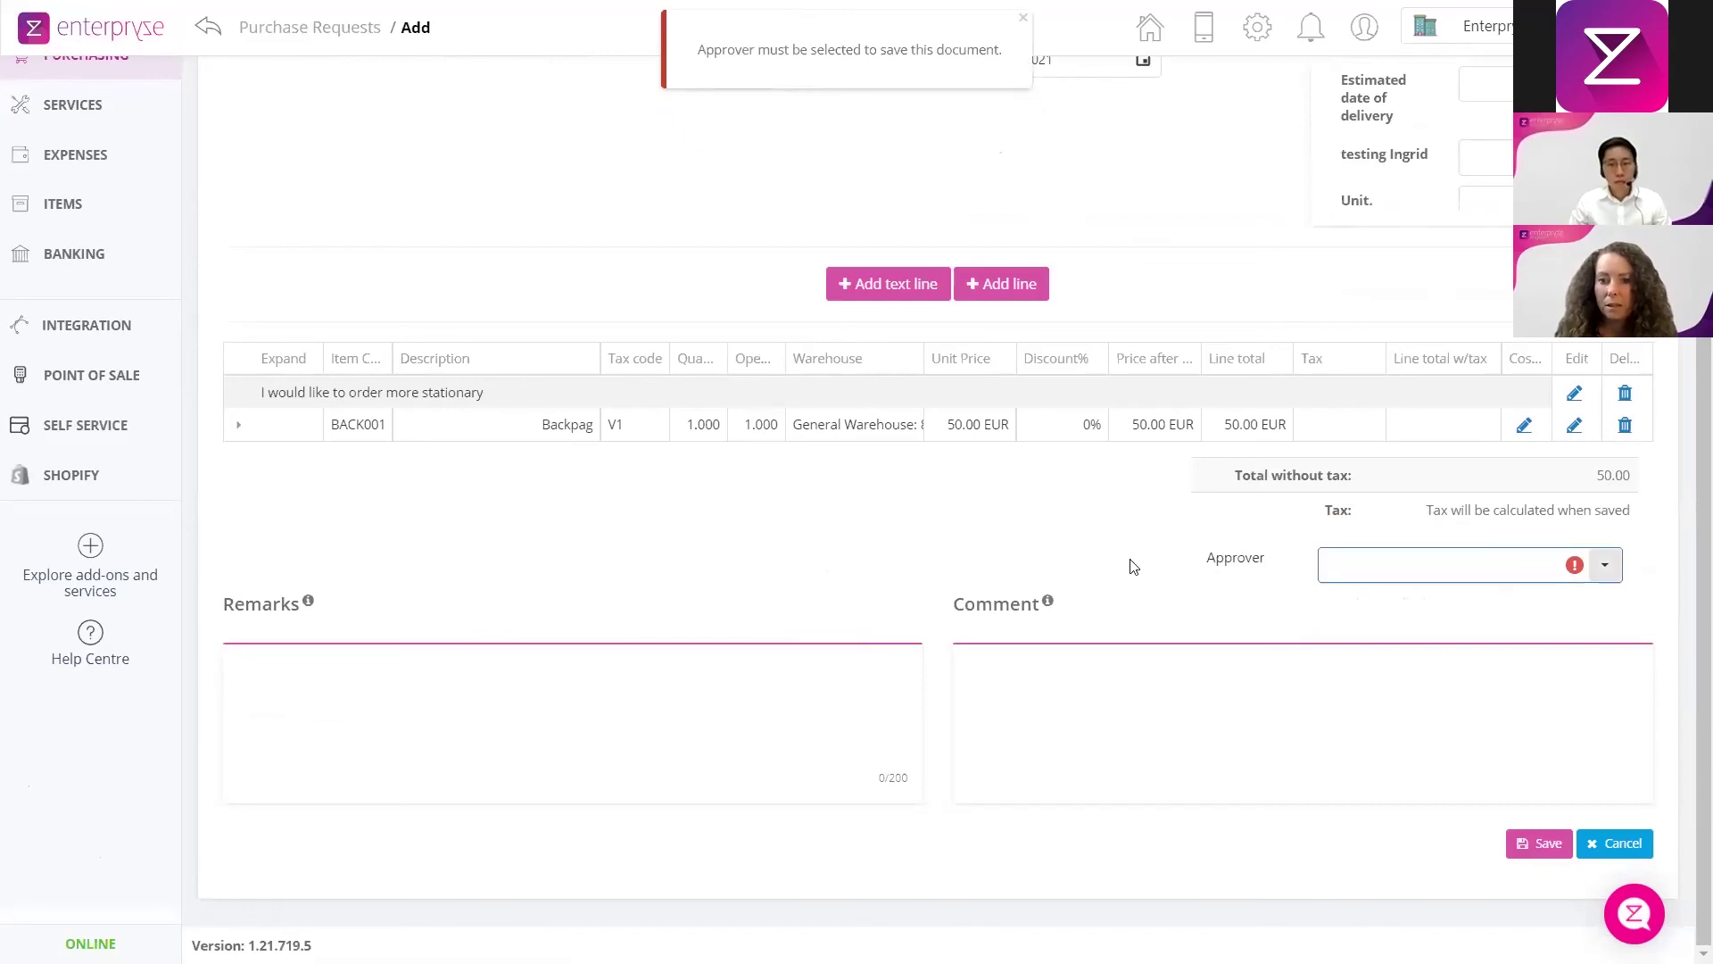
# Leave the unsaved request draft, open purchase request 20 and view its attachments section, dismissing the new-feature notice
pyautogui.scroll(4, 1065, 540)
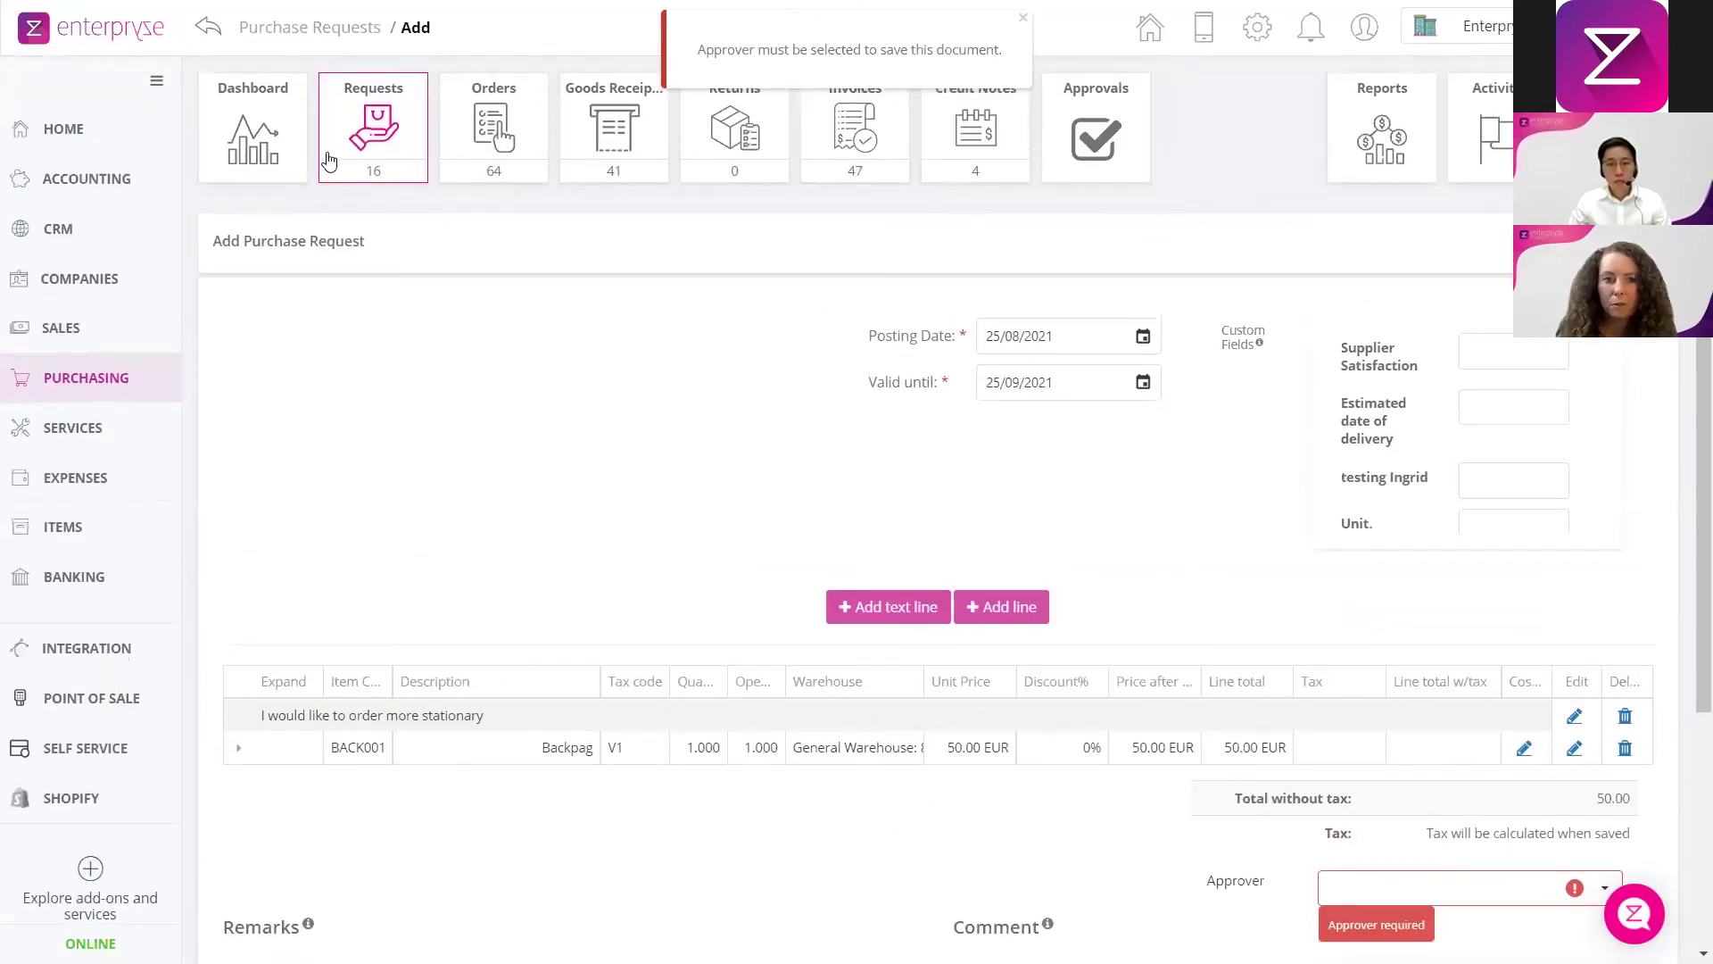
pyautogui.click(372, 143)
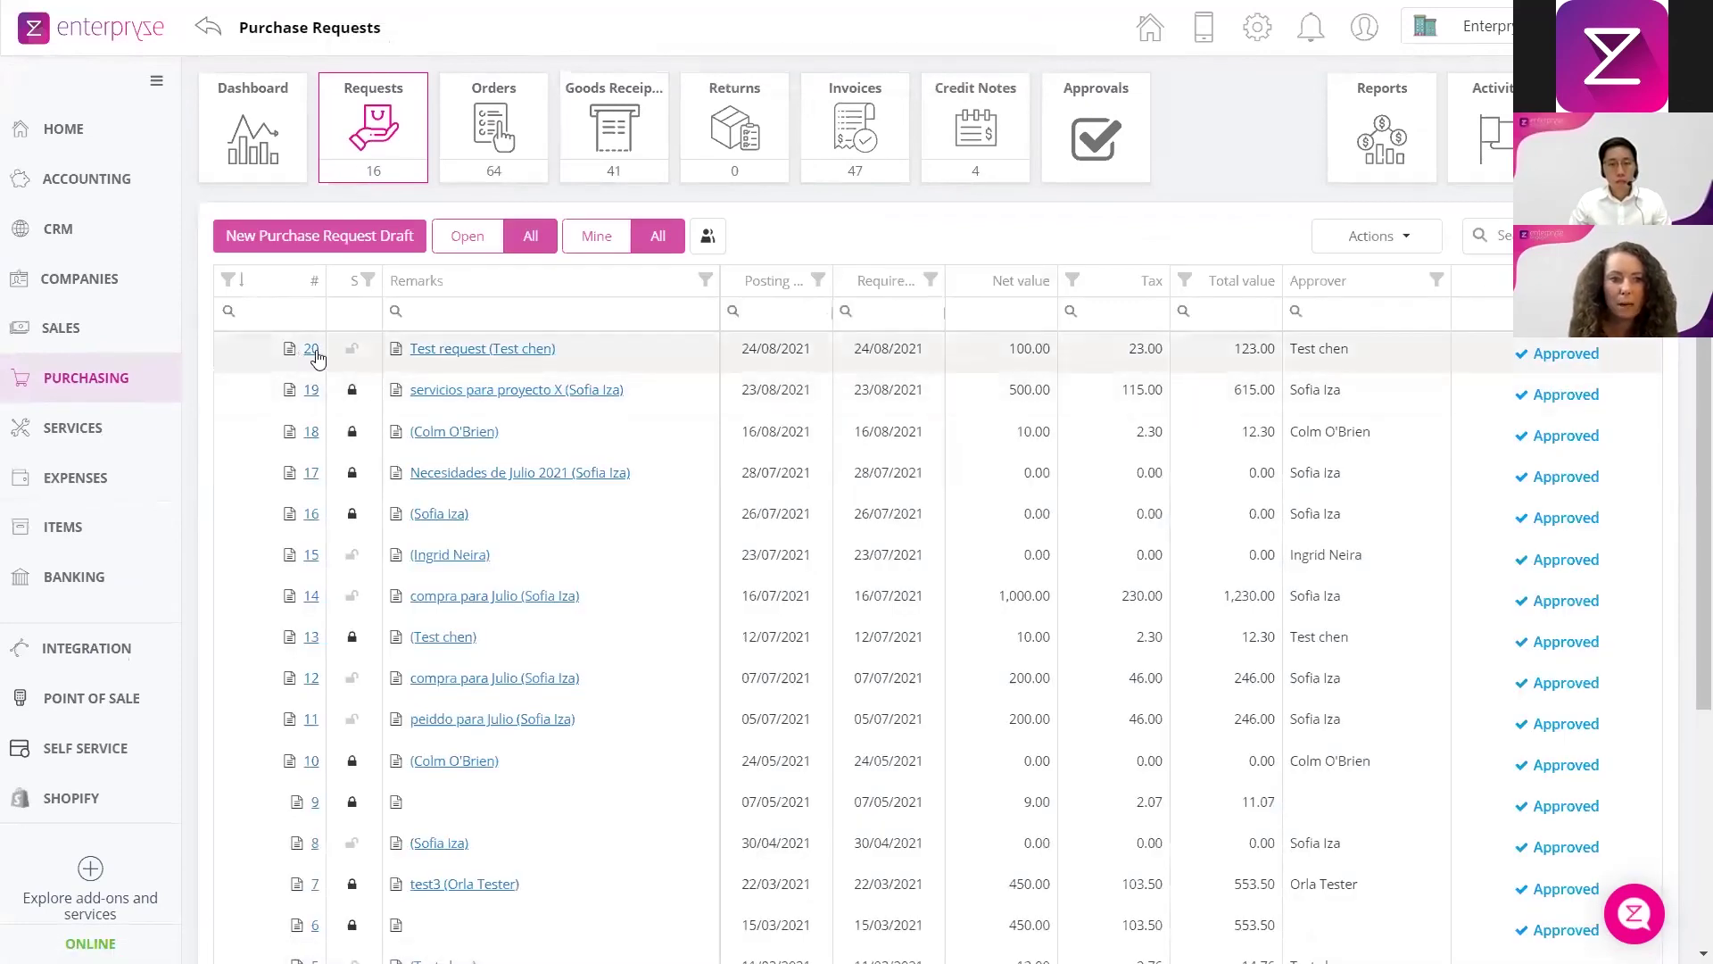
pyautogui.click(314, 350)
pyautogui.scroll(-5, 318, 357)
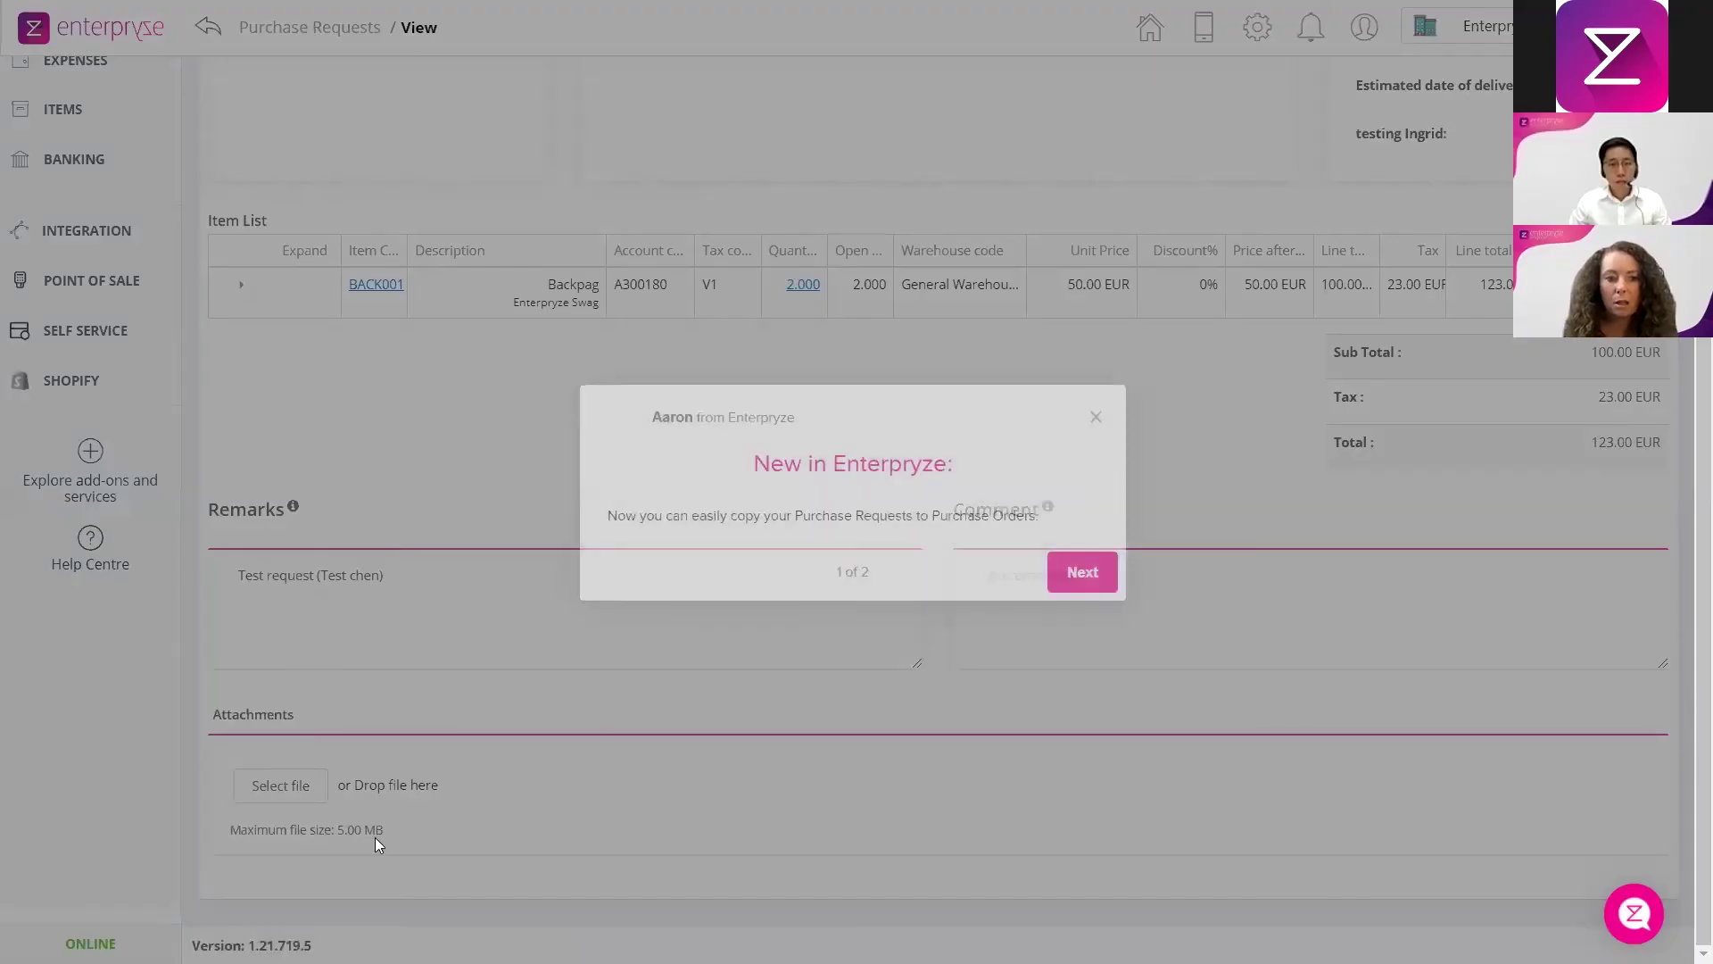
pyautogui.click(1095, 414)
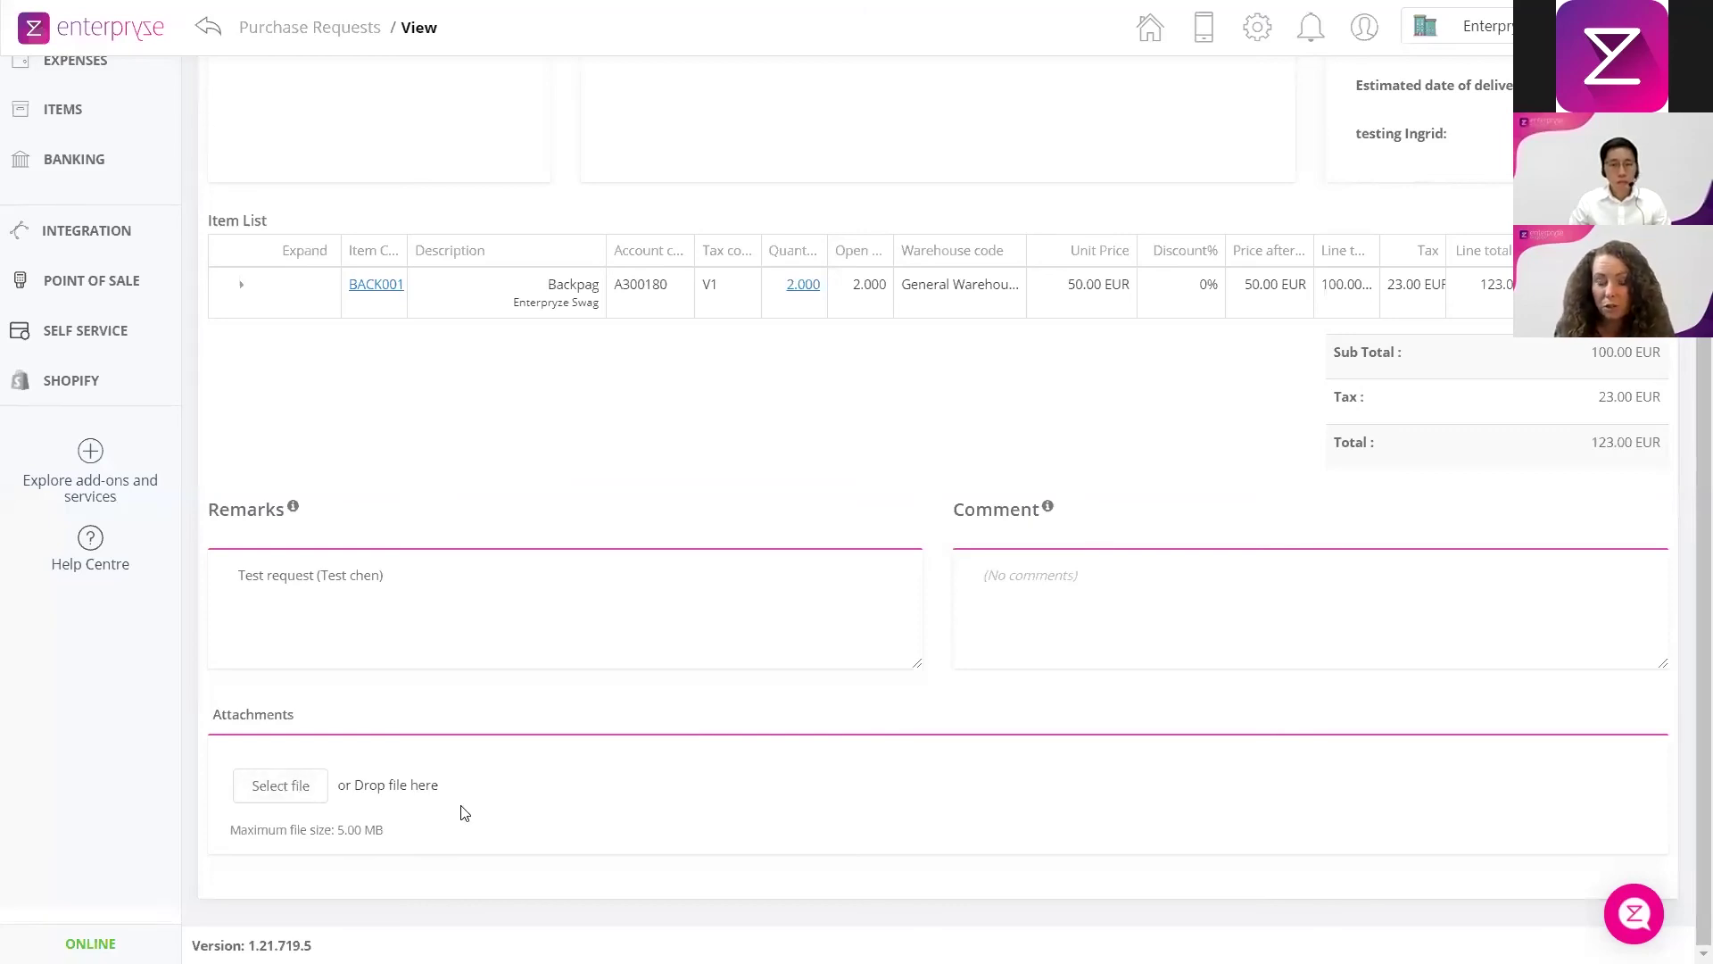
# Copy purchase request 20 to a purchase order with Bens Party as supplier and save it without emailing the document
pyautogui.scroll(5, 464, 812)
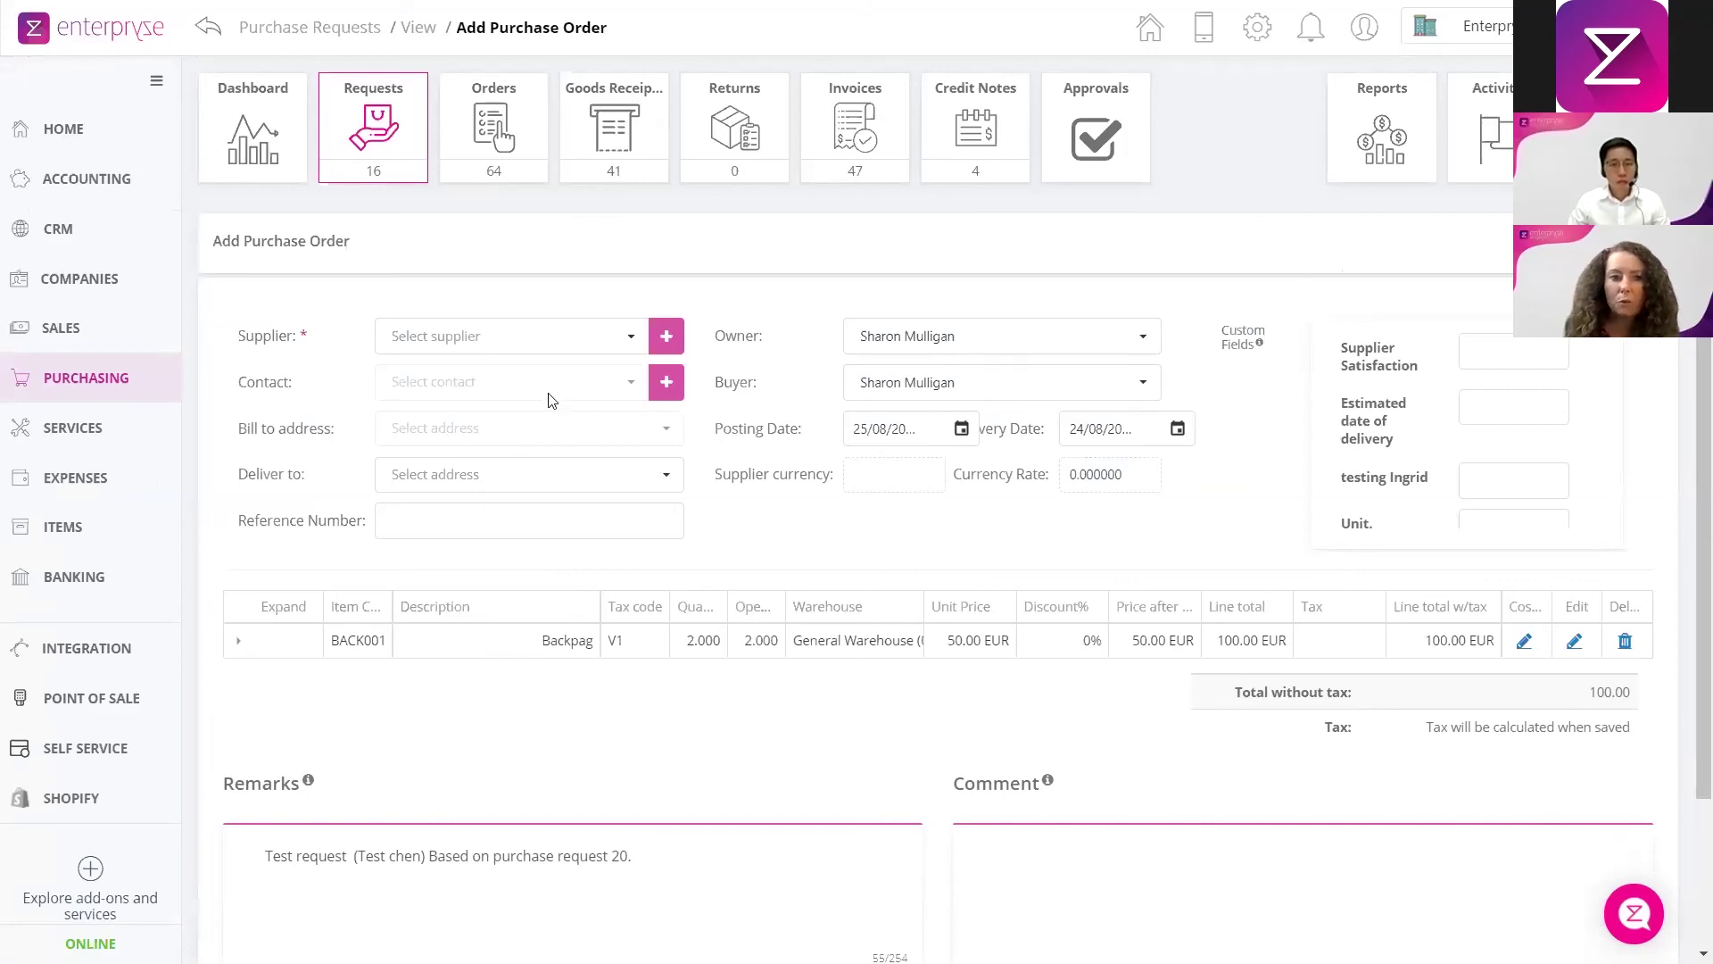
pyautogui.click(632, 339)
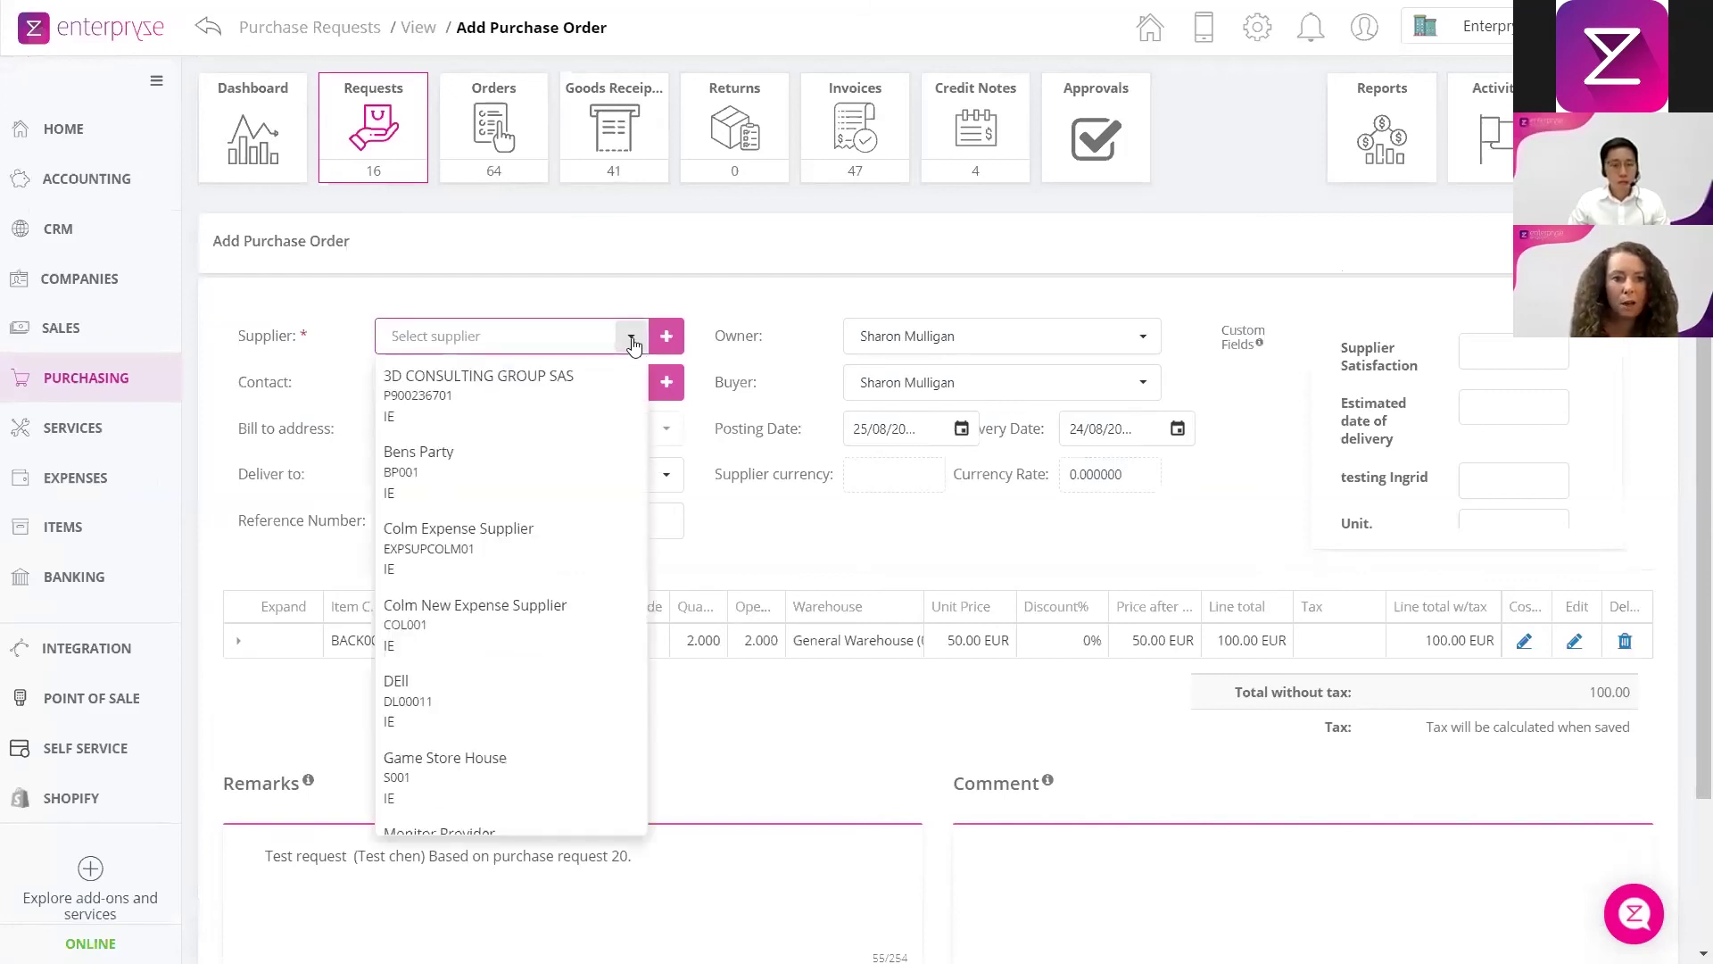
pyautogui.click(445, 458)
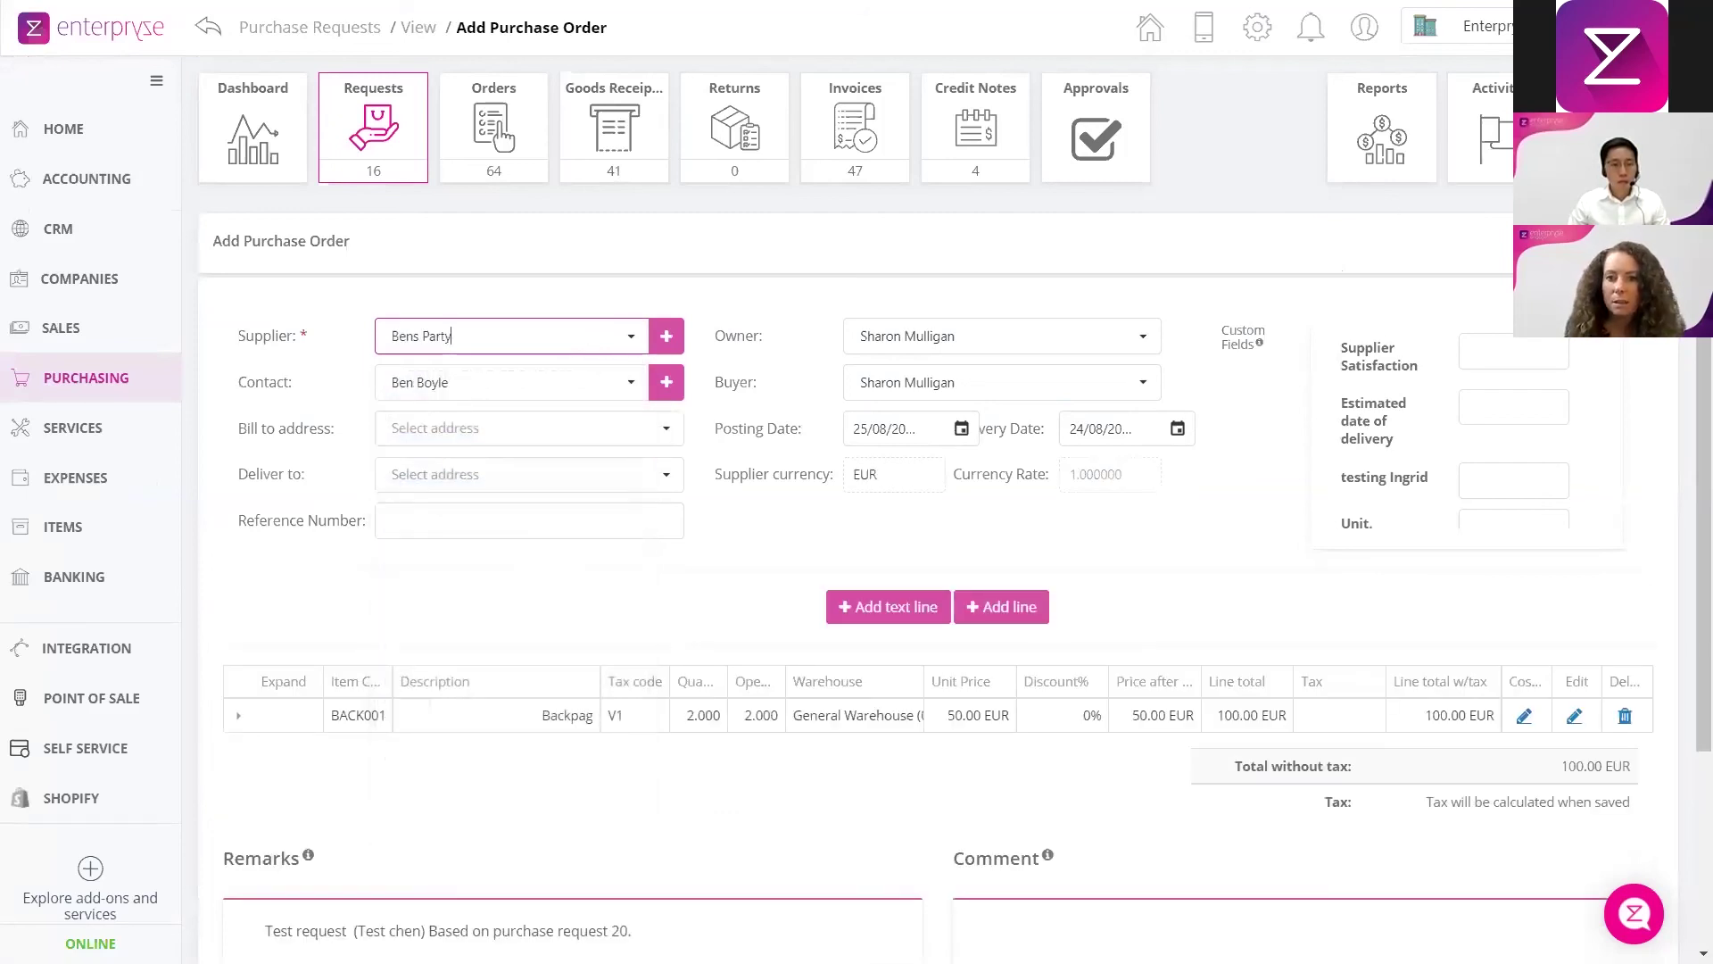
pyautogui.click(1491, 242)
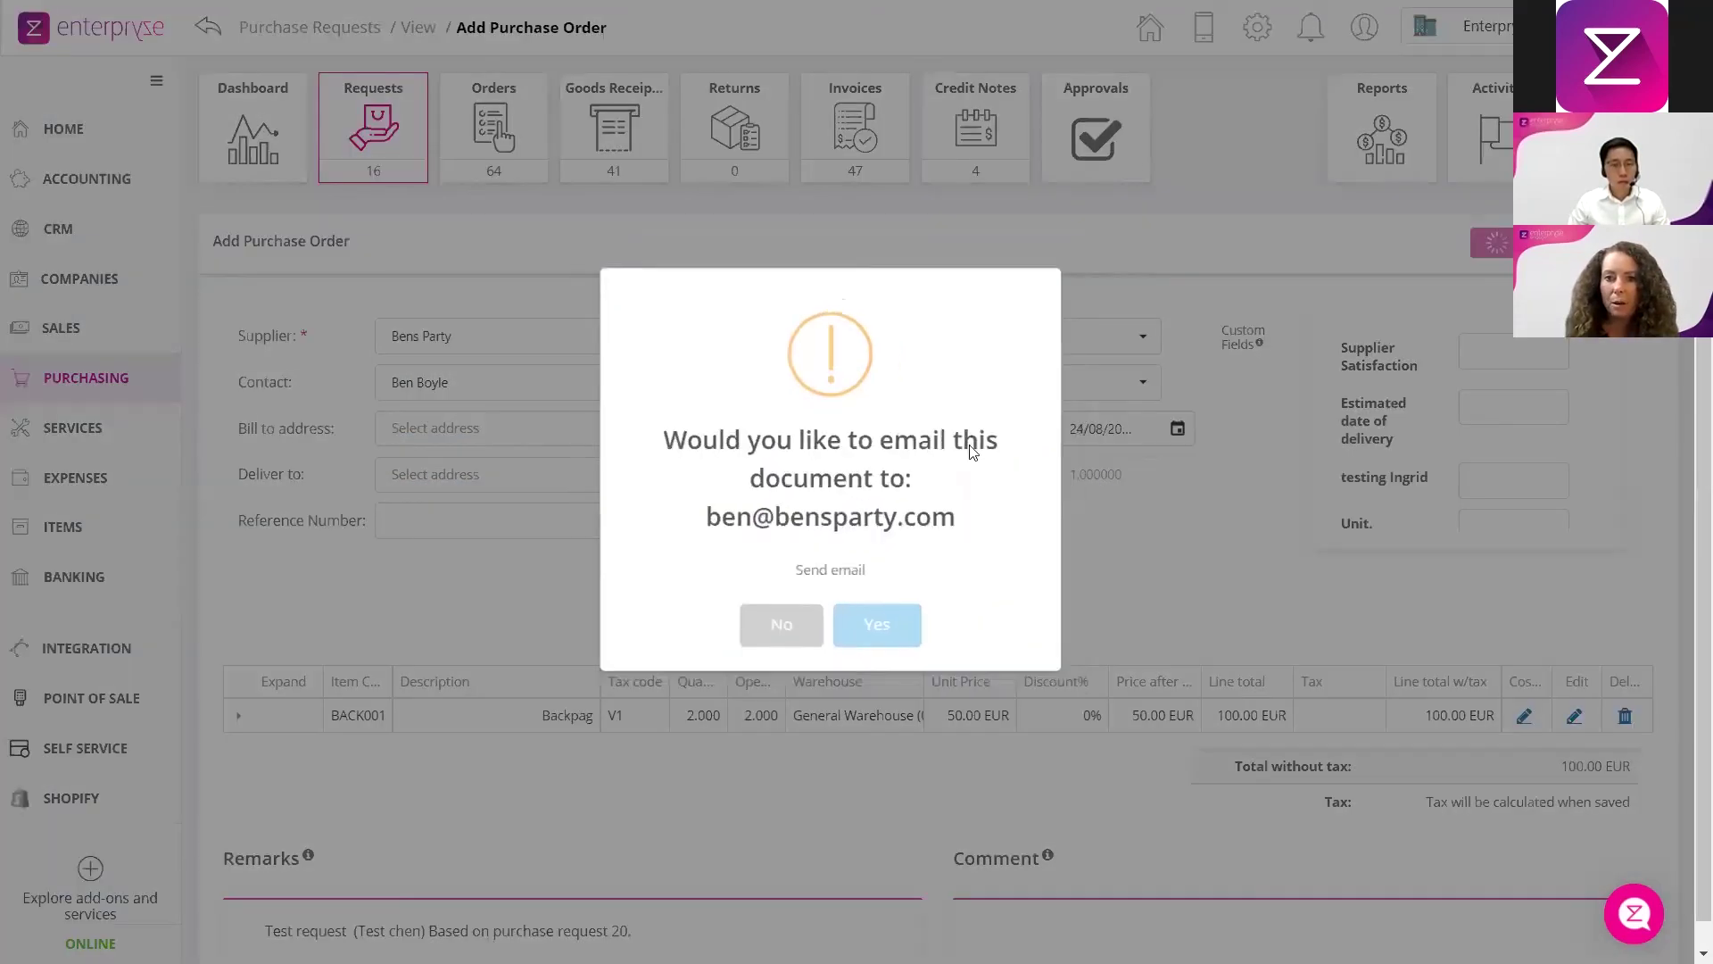
pyautogui.click(767, 641)
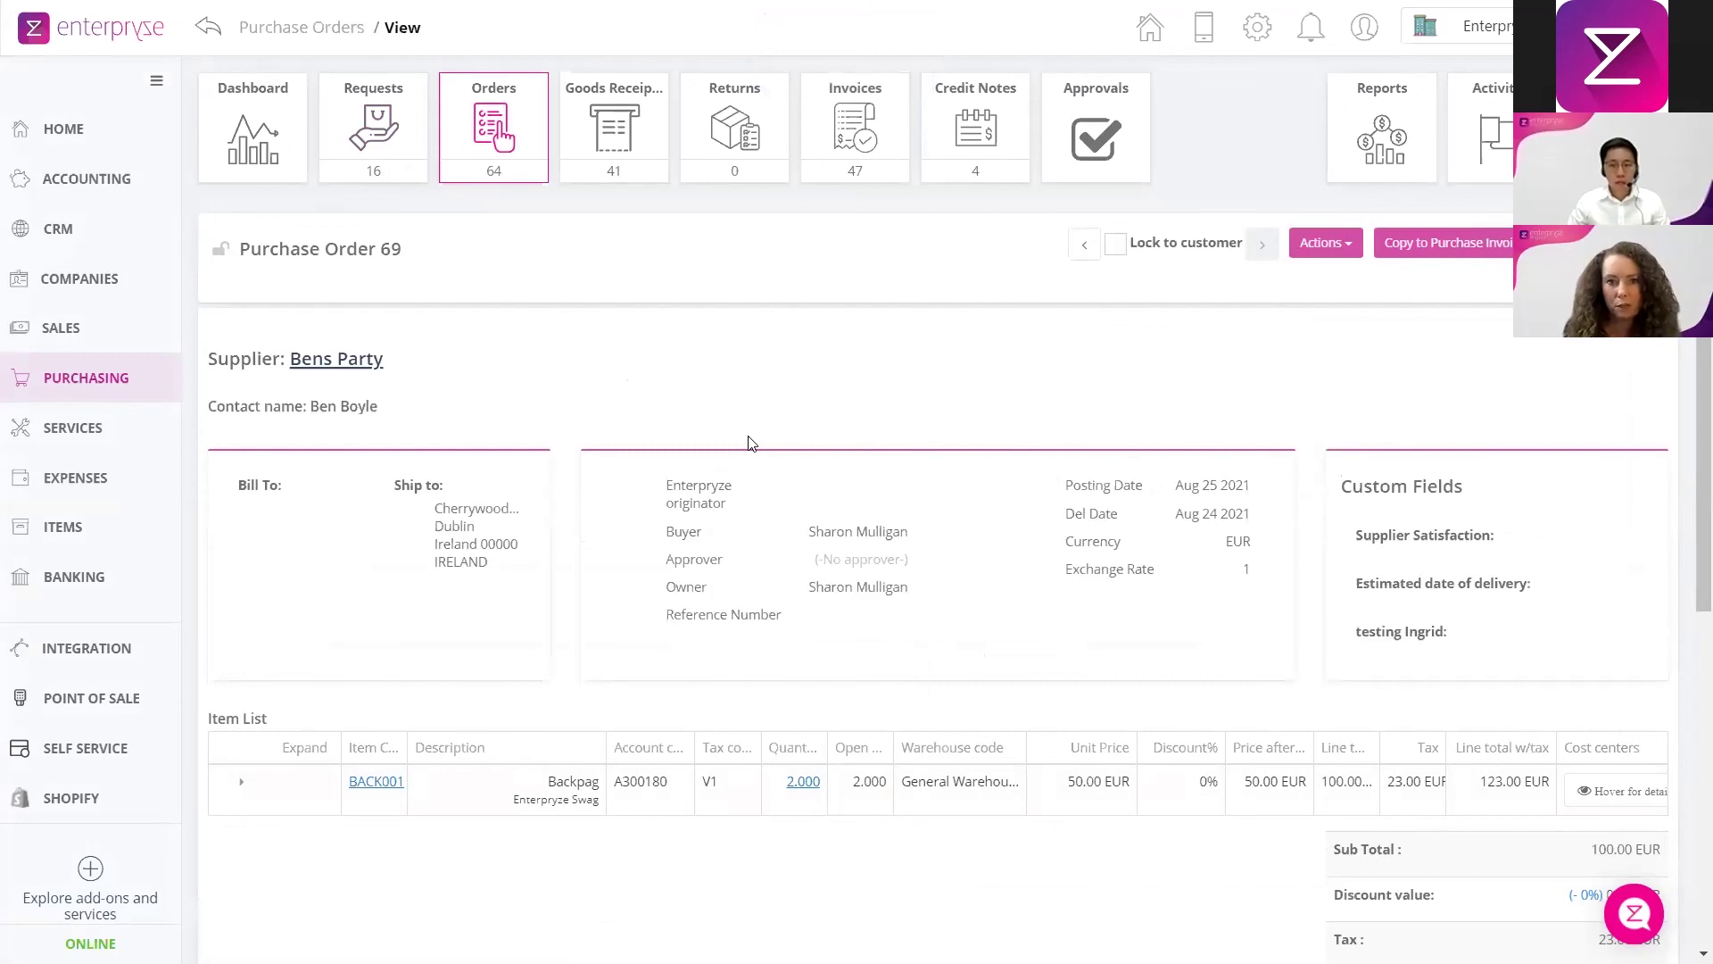
# Show all users' documents awaiting purchasing approval and review the list of purchase requests and orders
pyautogui.click(1117, 142)
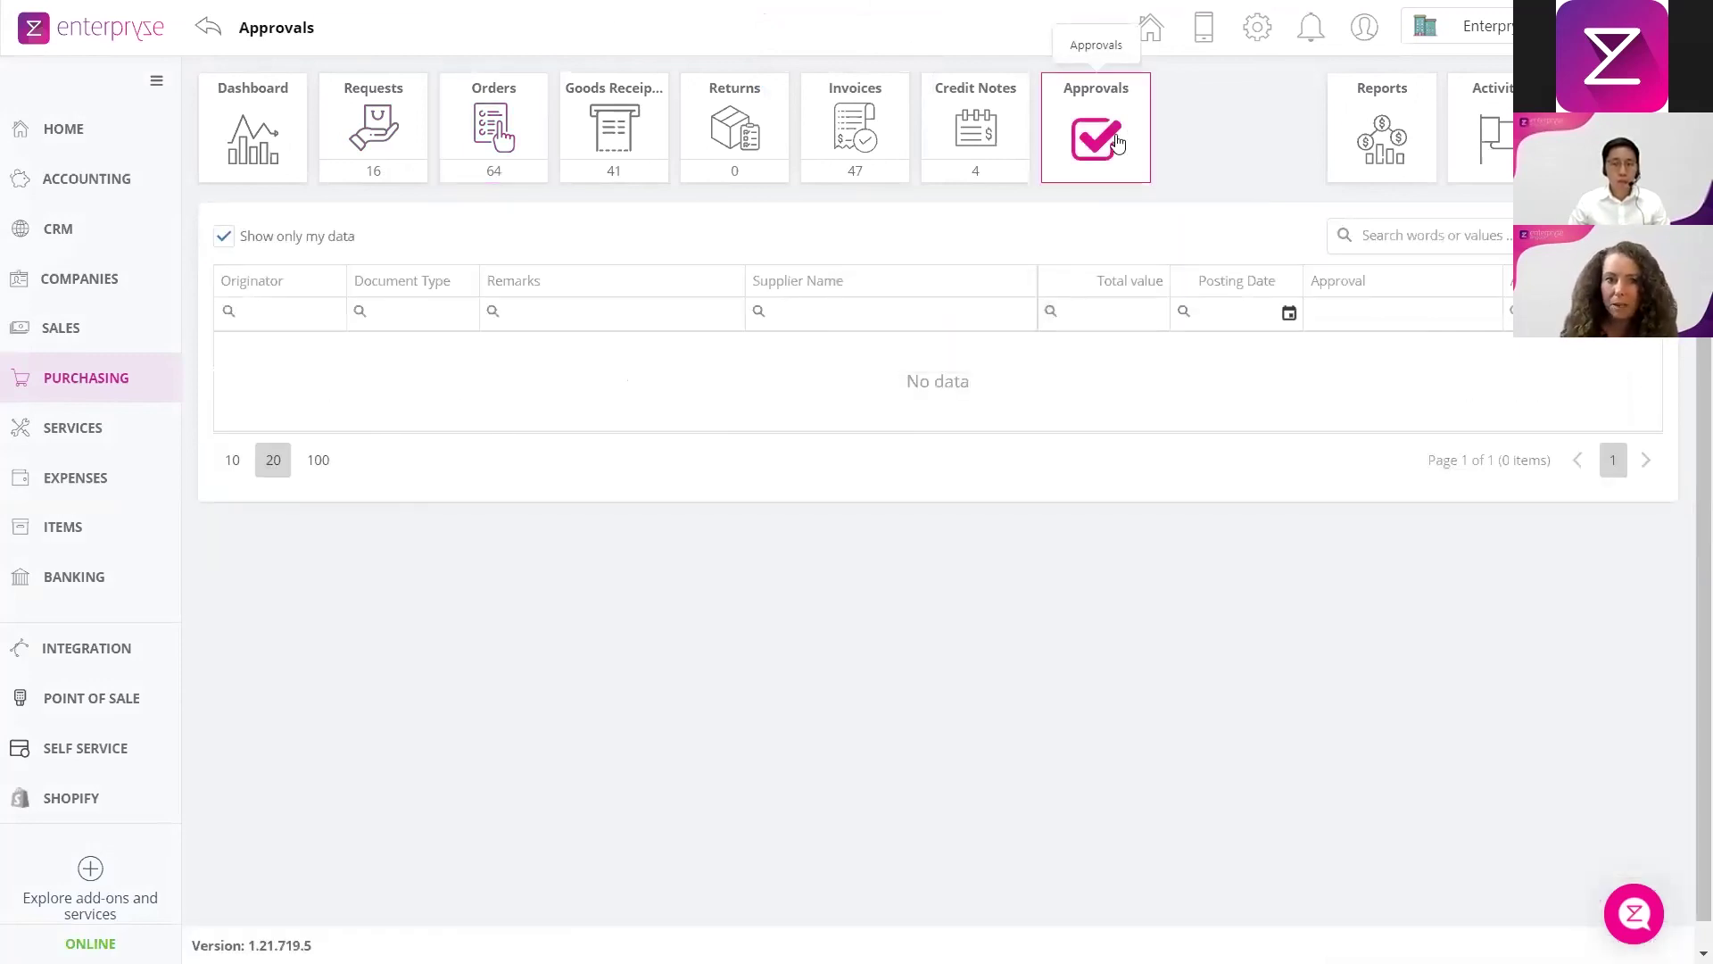
pyautogui.click(224, 238)
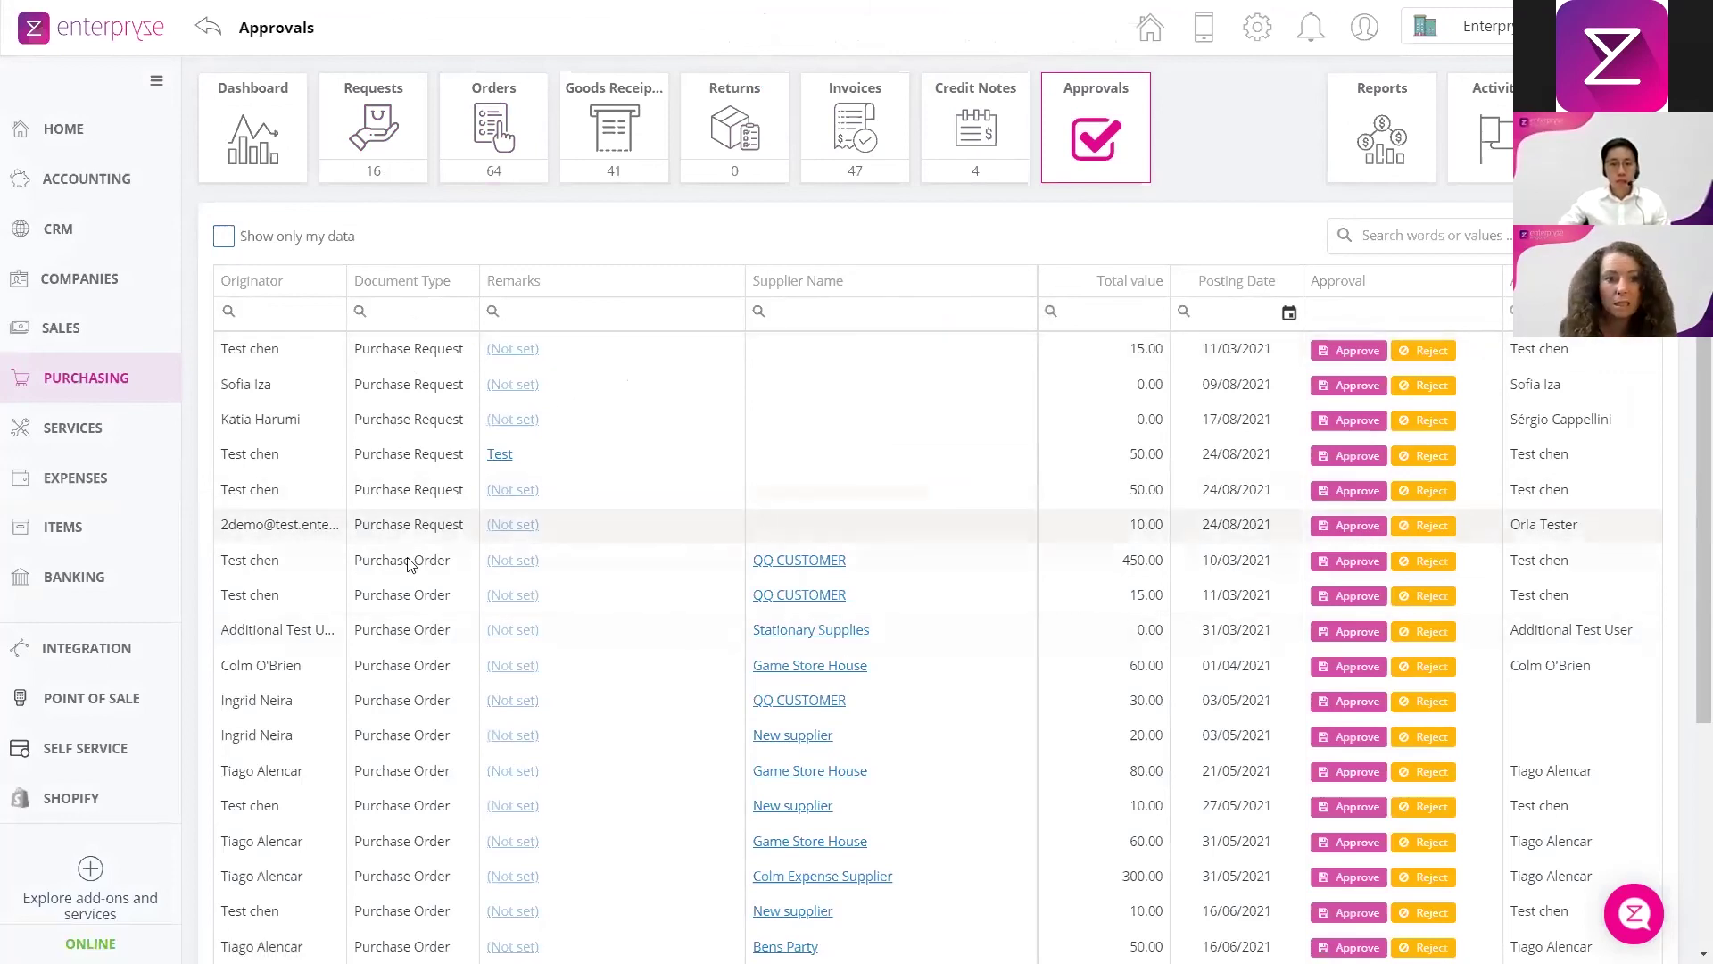
pyautogui.scroll(-3, 578, 607)
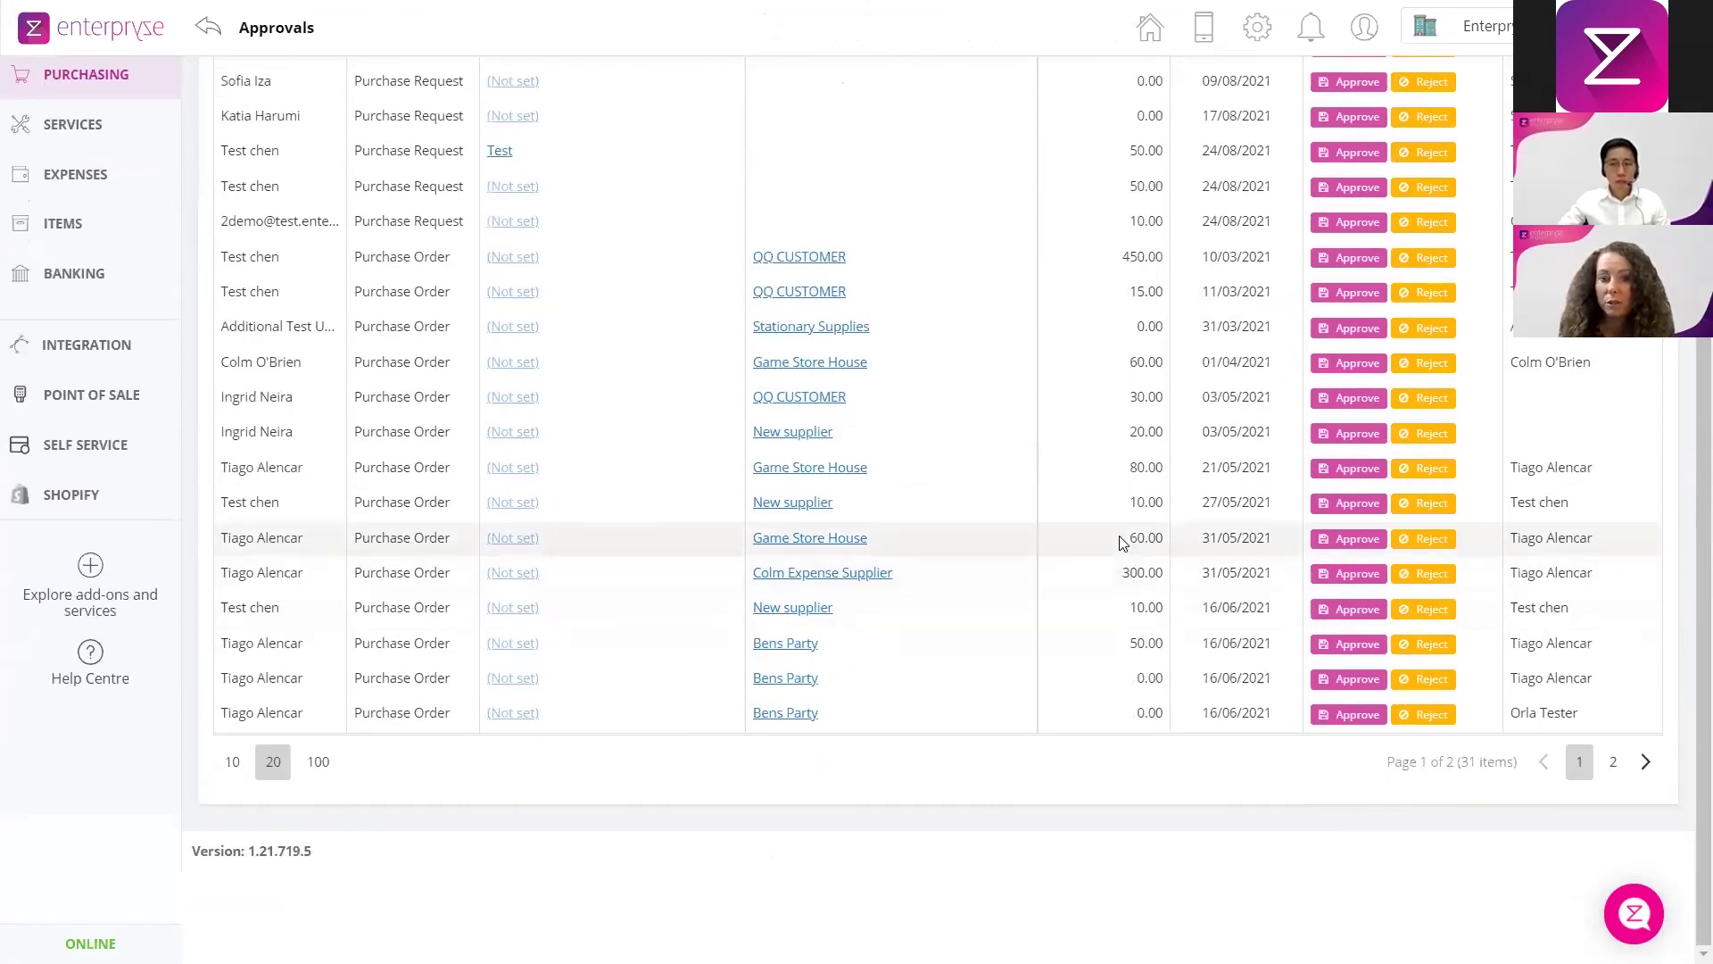
pyautogui.scroll(3, 1128, 564)
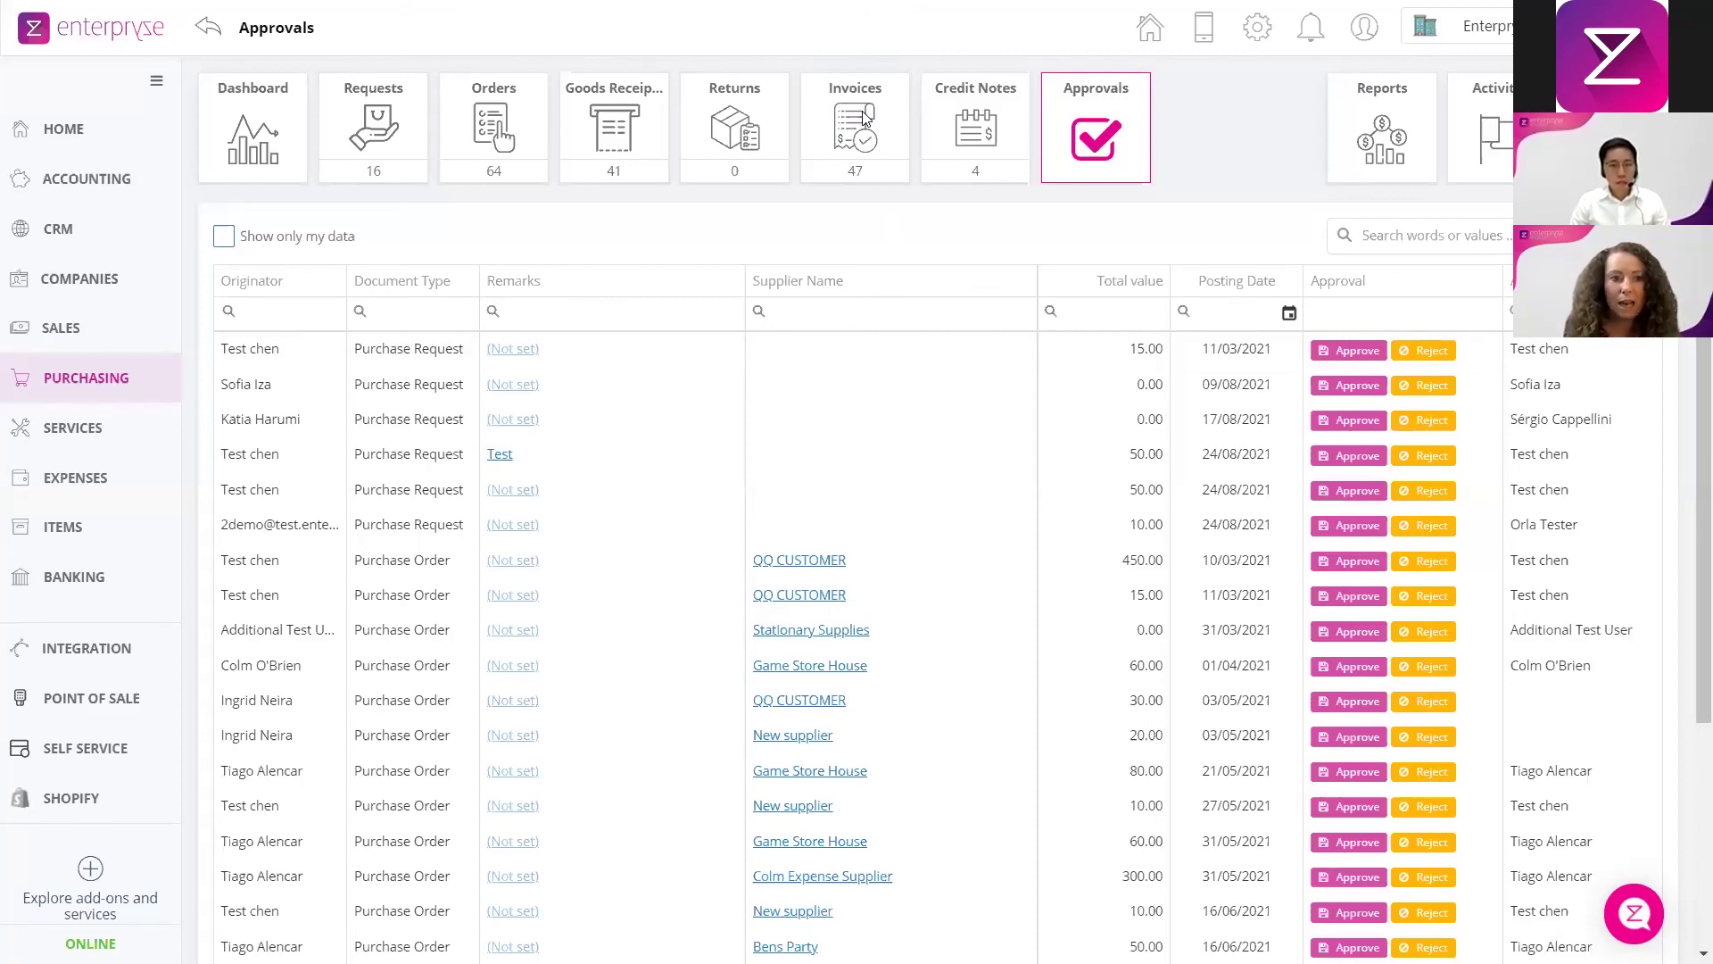
pyautogui.hotkey('alt', 'Tab')
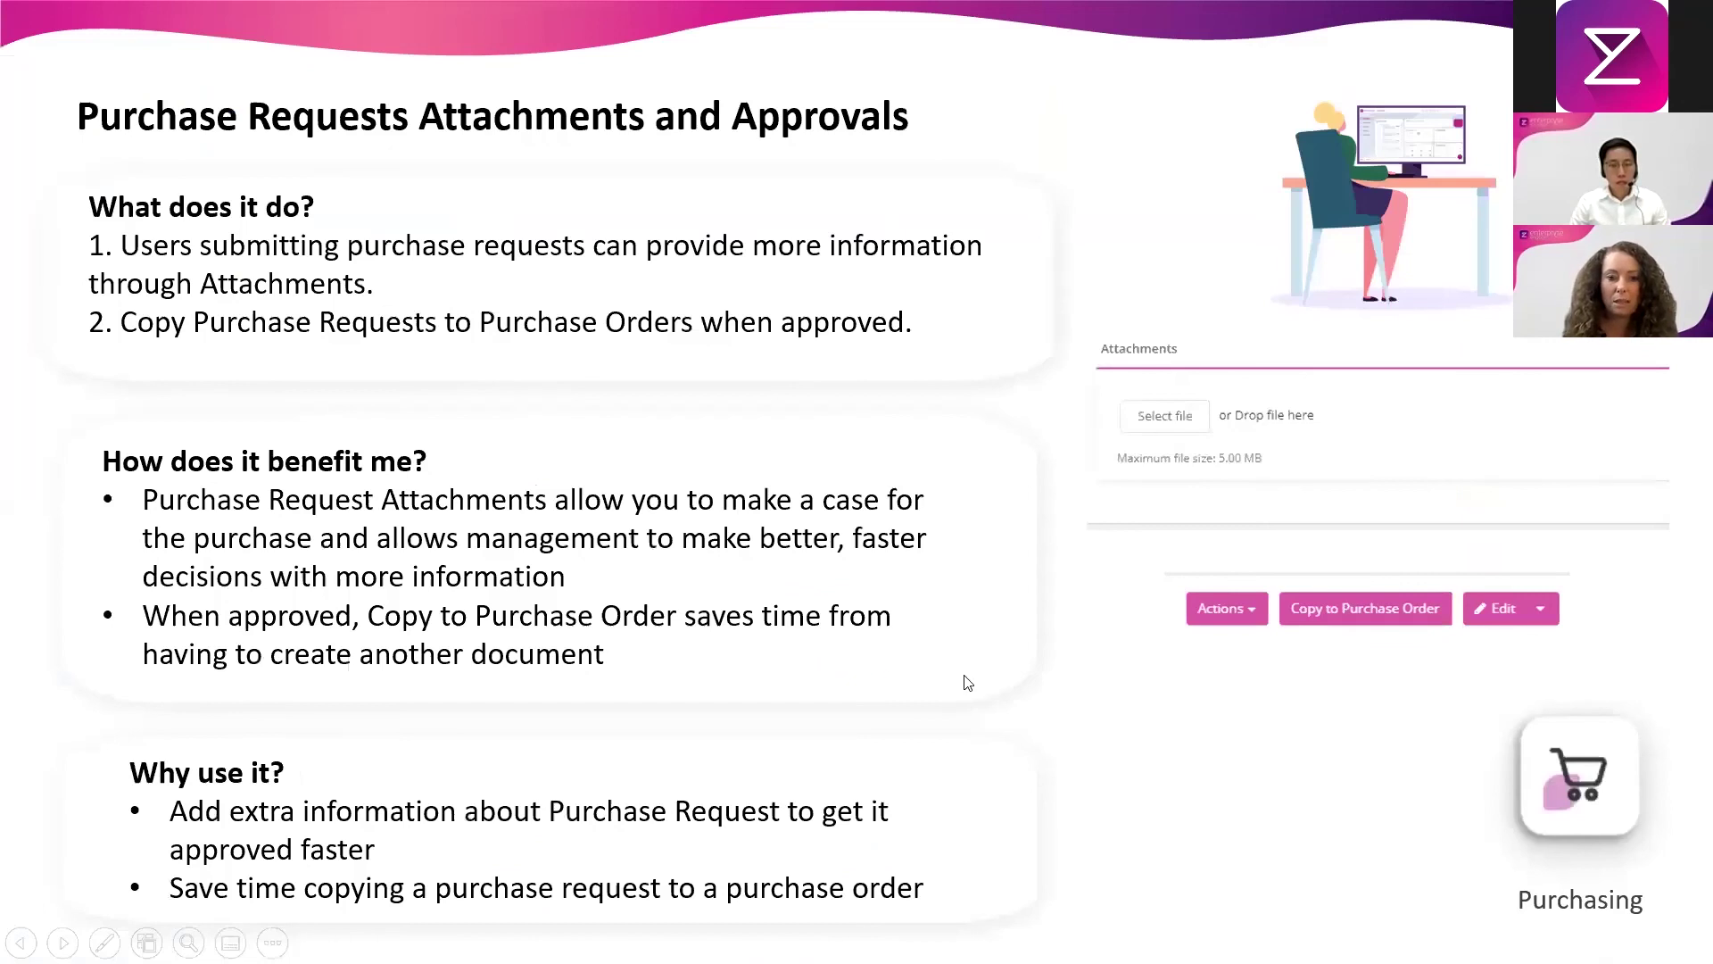
pyautogui.press('Right')
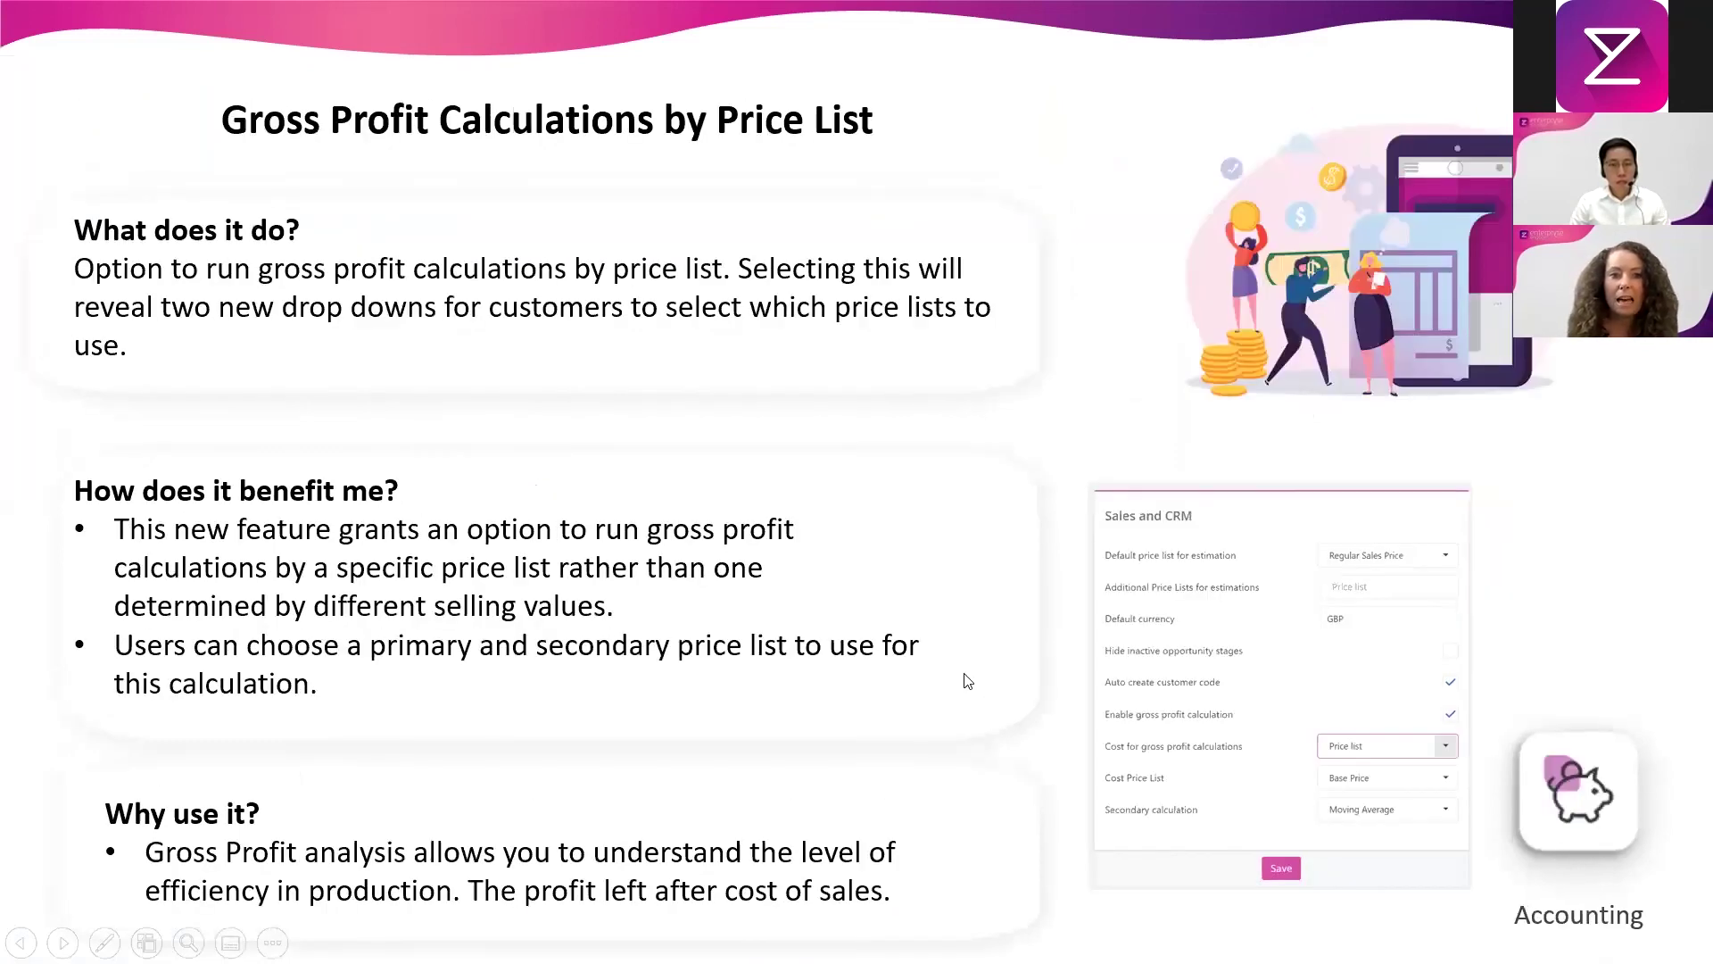